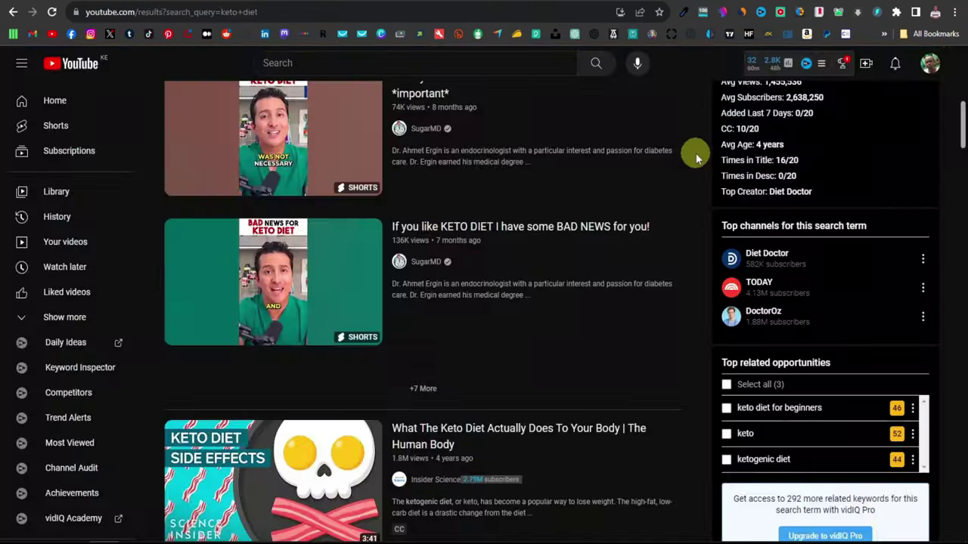
Step: Scroll through the YouTube keto diet search results to the Custom Keto Diet listing
{"action": "scroll", "coordinate": [694, 153], "scroll_direction": "down", "scroll_amount": 3}
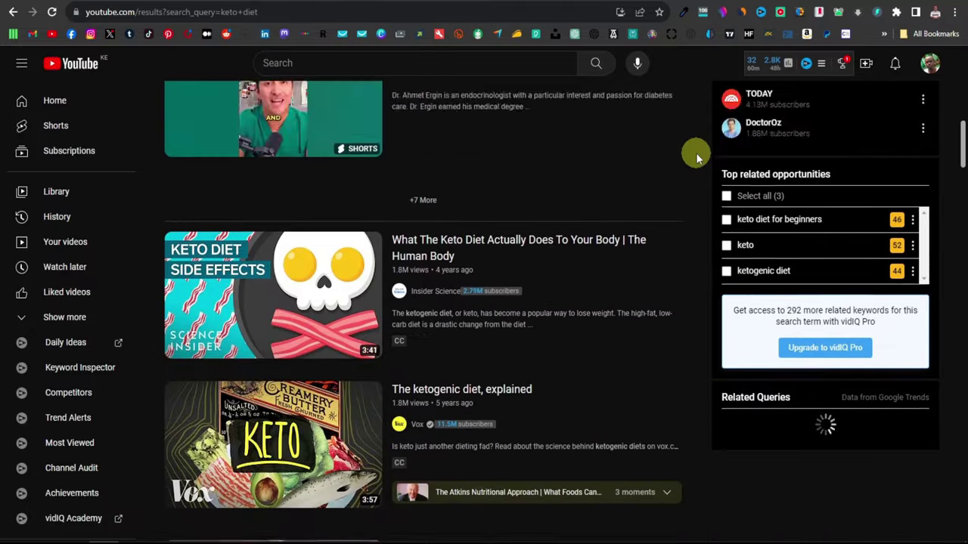
{"action": "scroll", "coordinate": [696, 156], "scroll_direction": "down", "scroll_amount": 5}
{"action": "scroll", "coordinate": [697, 153], "scroll_direction": "down", "scroll_amount": 3}
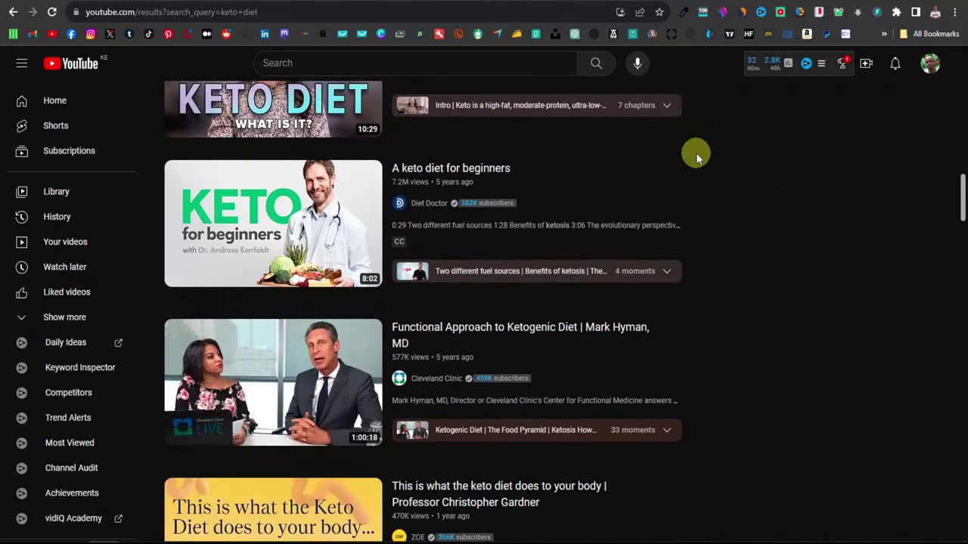
{"action": "scroll", "coordinate": [697, 155], "scroll_direction": "down", "scroll_amount": 3}
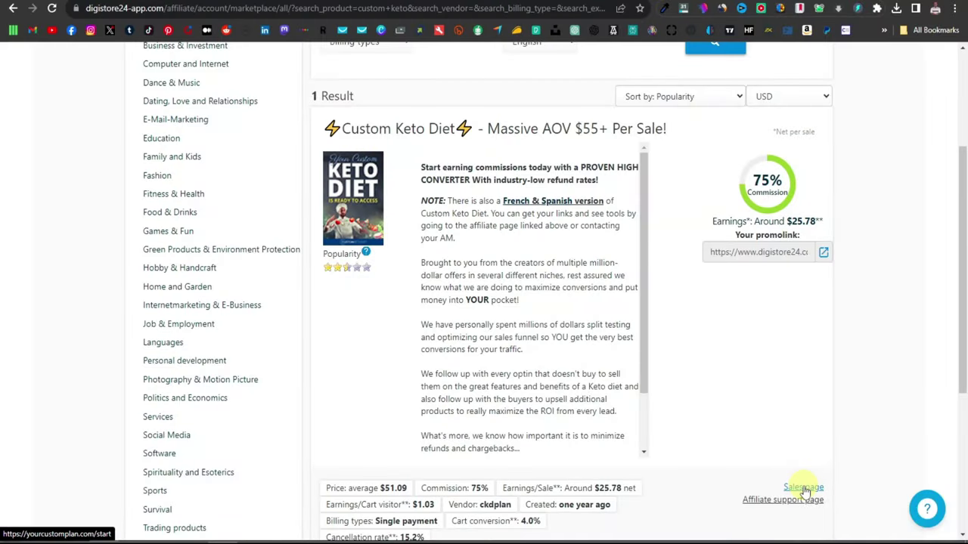
Step: Open the Custom Keto Diet sales page, play its video, and highlight the $788.93 earnings total
{"action": "left_click", "coordinate": [804, 489]}
{"action": "left_click", "coordinate": [476, 314]}
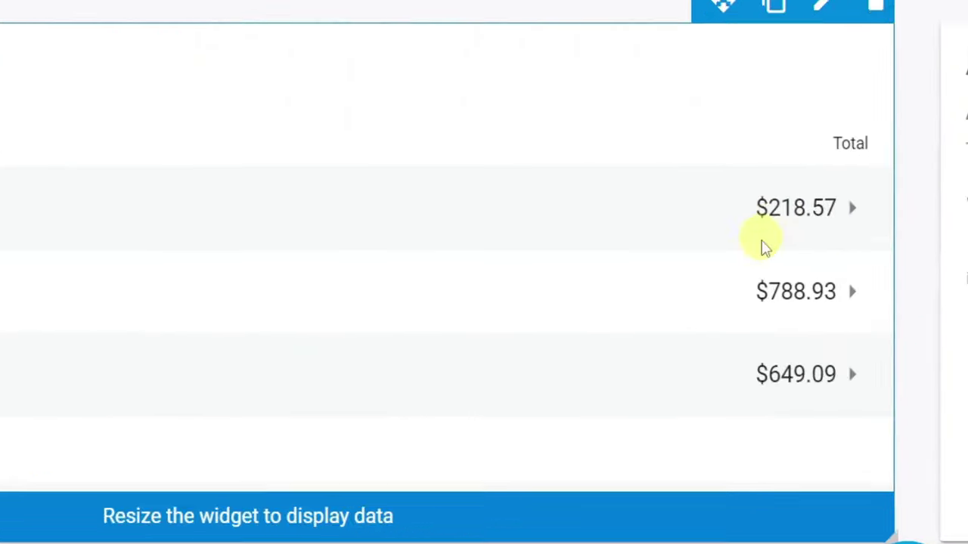
{"action": "left_click_drag", "start_coordinate": [812, 285], "coordinate": [856, 301]}
{"action": "left_click", "coordinate": [809, 342]}
{"action": "left_click_drag", "start_coordinate": [694, 425], "coordinate": [821, 421]}
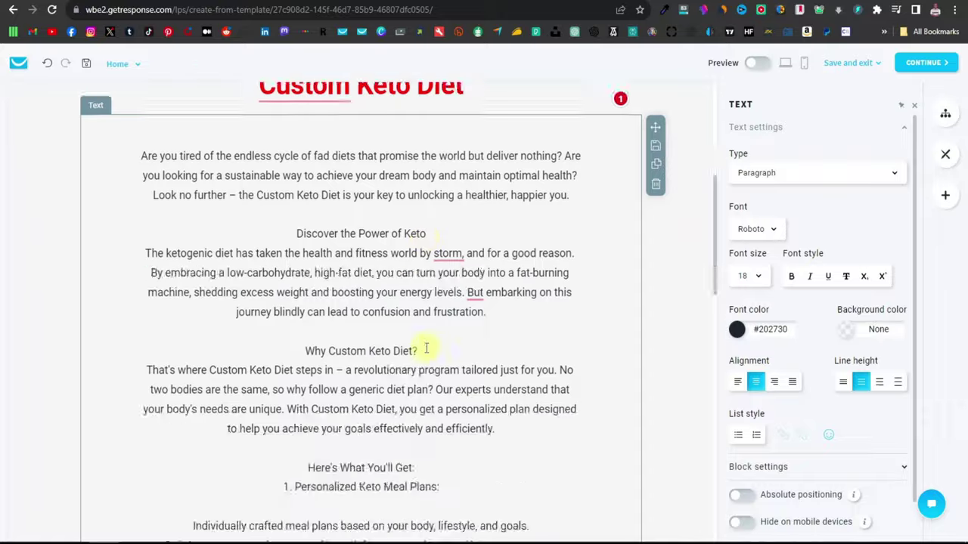
{"action": "scroll", "coordinate": [372, 341], "scroll_direction": "up", "scroll_amount": 3}
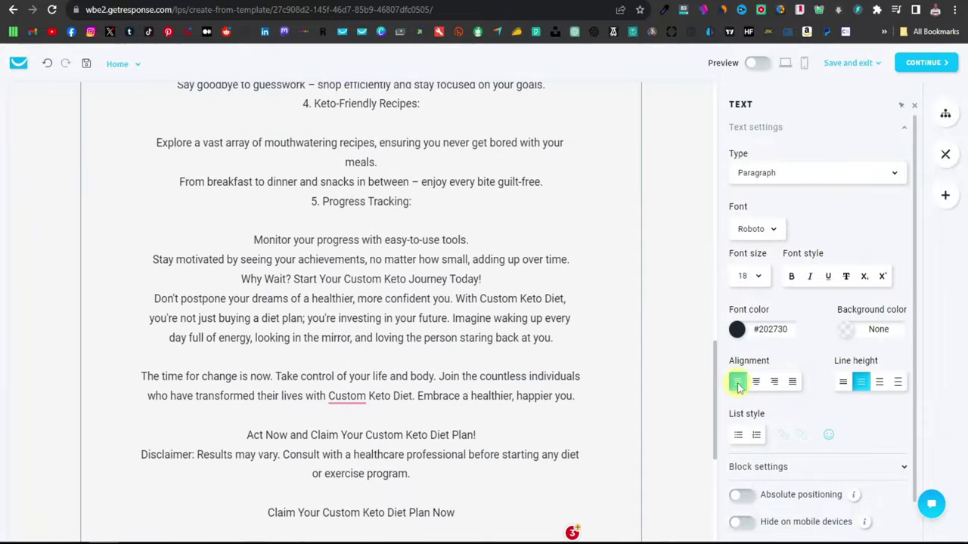
Step: Select all the Custom Keto Diet sales copy in the text block and left-align it
{"action": "key", "text": "ctrl+a"}
{"action": "left_click", "coordinate": [737, 382]}
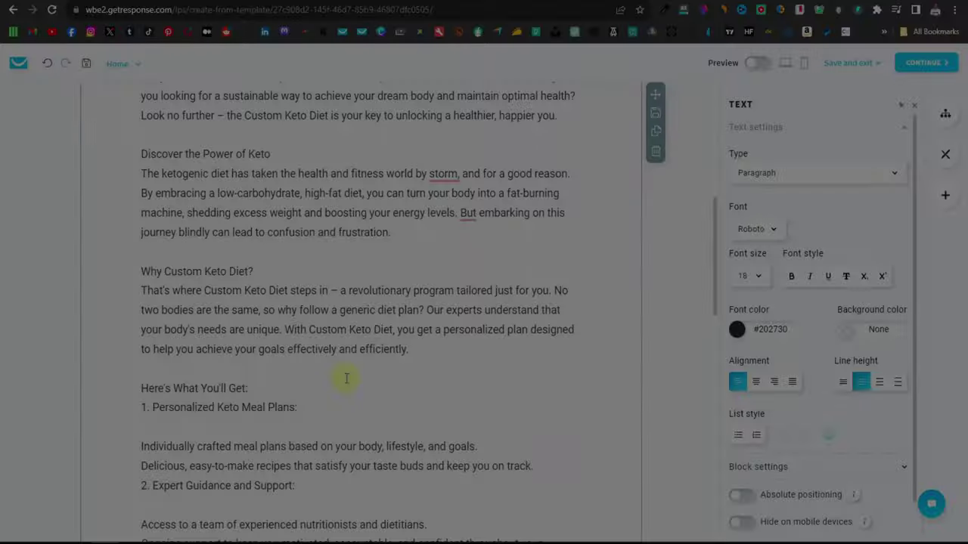
{"action": "scroll", "coordinate": [346, 378], "scroll_direction": "down", "scroll_amount": 10}
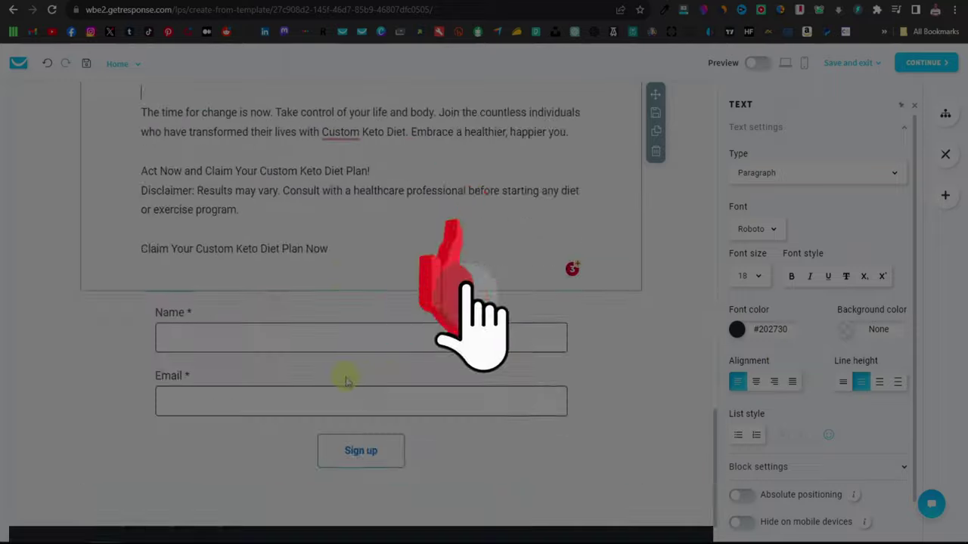
{"action": "scroll", "coordinate": [347, 378], "scroll_direction": "up", "scroll_amount": 12}
{"action": "scroll", "coordinate": [333, 371], "scroll_direction": "up", "scroll_amount": 3}
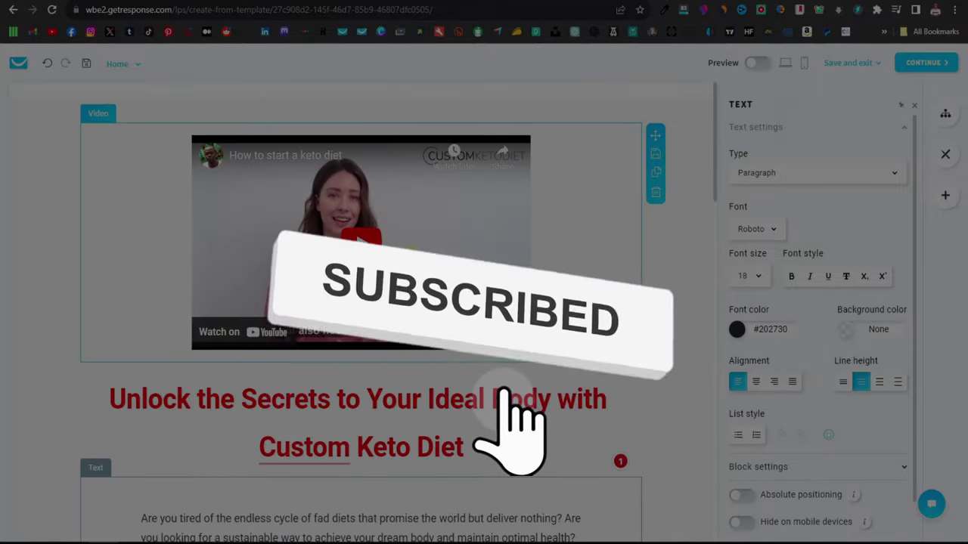
{"action": "scroll", "coordinate": [318, 363], "scroll_direction": "down", "scroll_amount": 8}
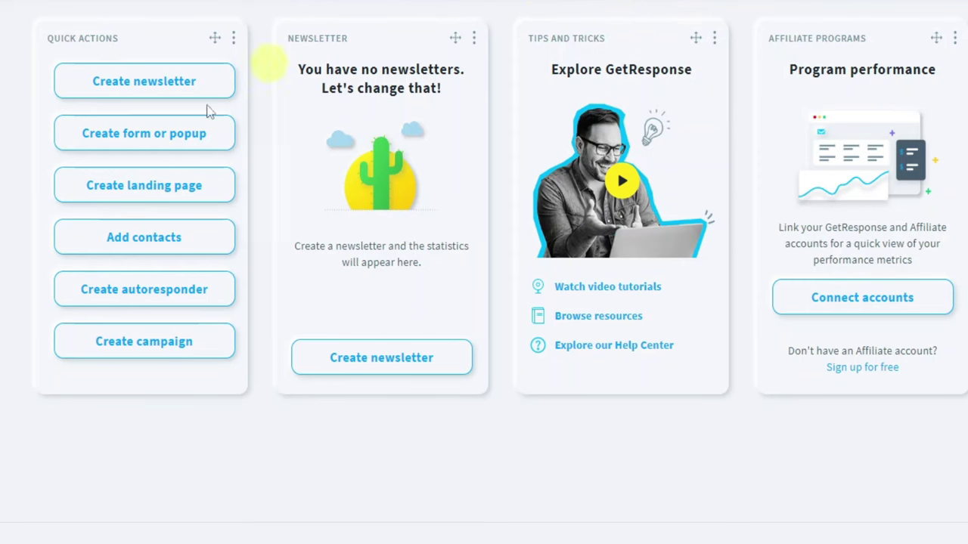
Step: Start a new landing page built from a ready-made template
{"action": "left_click", "coordinate": [146, 197]}
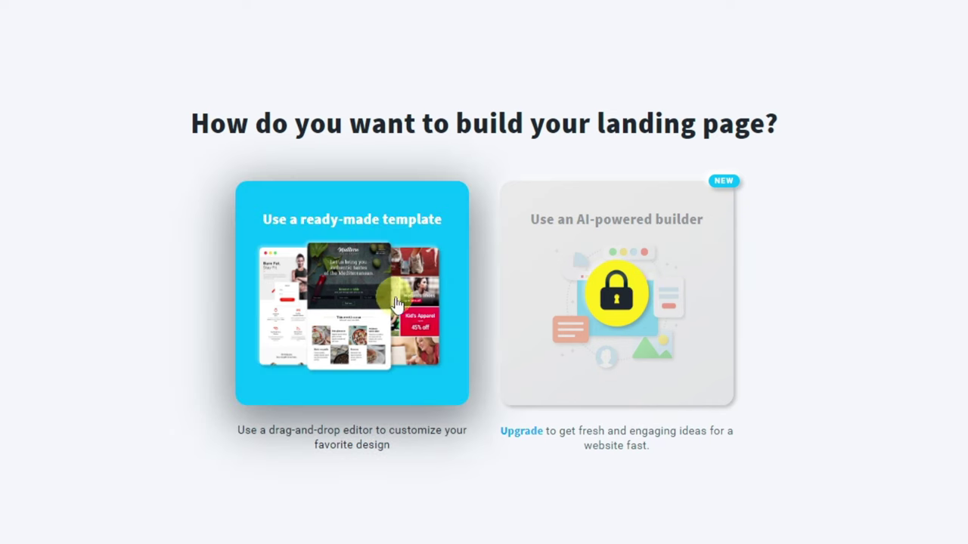
{"action": "left_click", "coordinate": [363, 305]}
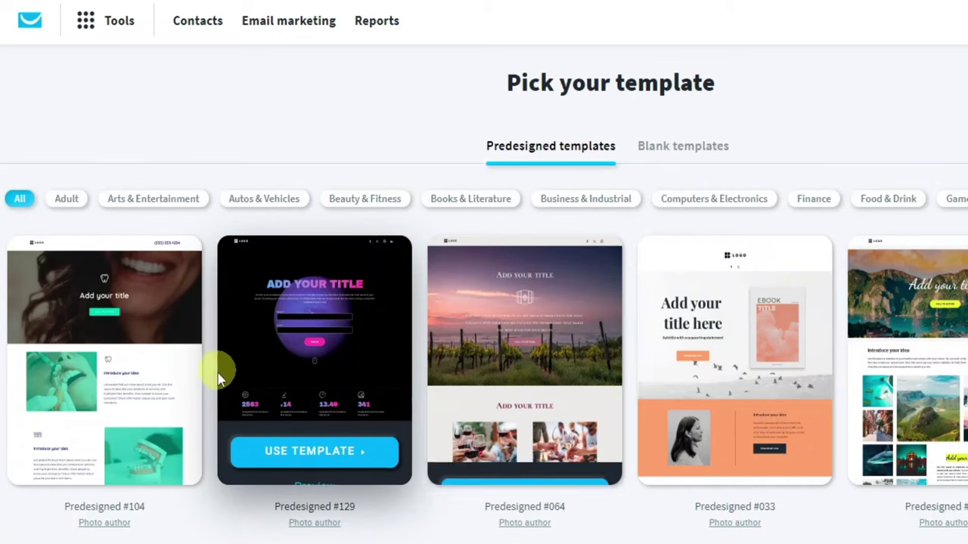
Step: Browse the Predesigned templates, then switch the gallery to Blank templates
{"action": "scroll", "coordinate": [193, 380], "scroll_direction": "down", "scroll_amount": 10}
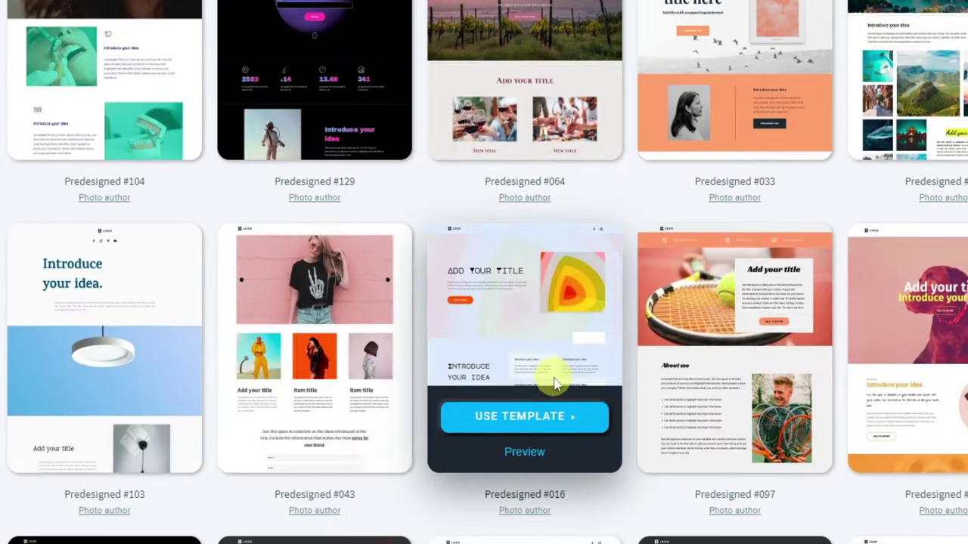
{"action": "scroll", "coordinate": [460, 369], "scroll_direction": "down", "scroll_amount": 15}
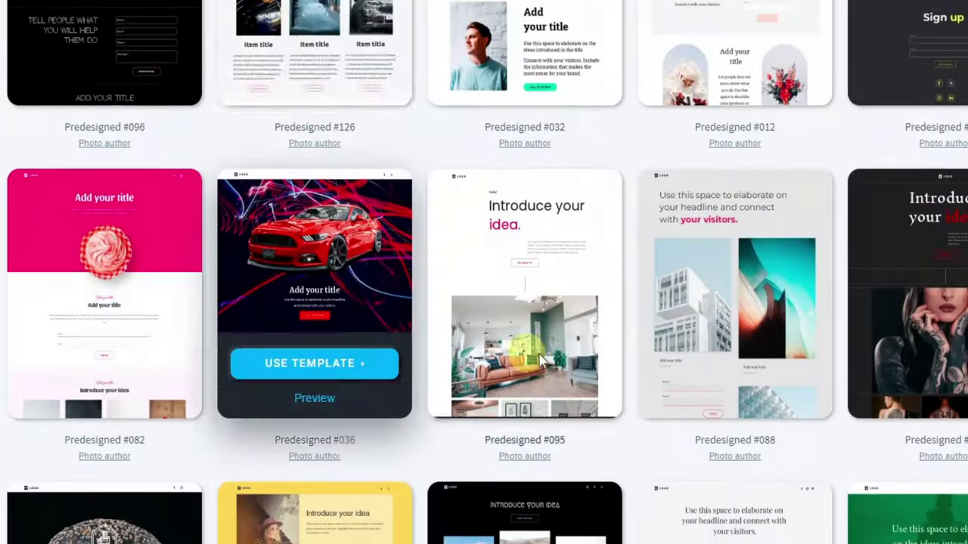
{"action": "scroll", "coordinate": [538, 367], "scroll_direction": "down", "scroll_amount": 20}
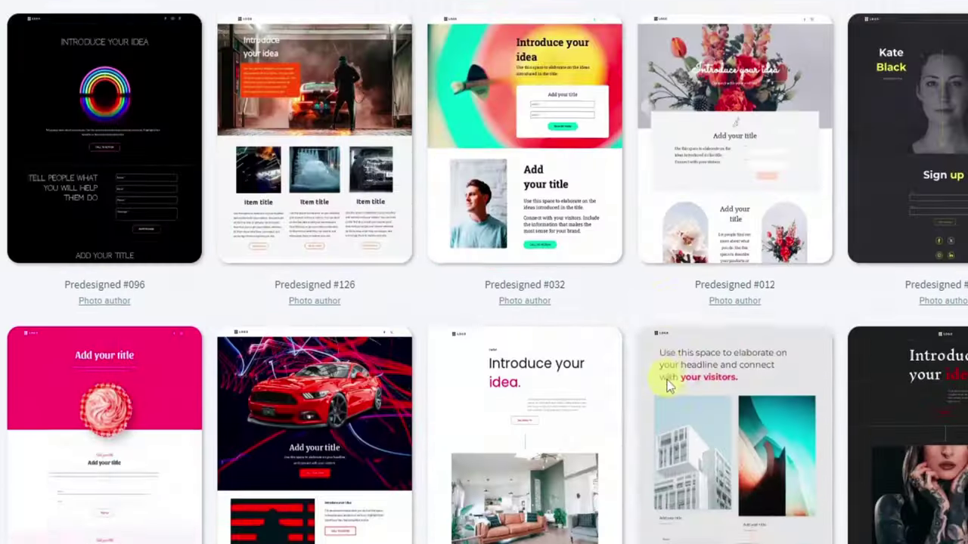
{"action": "scroll", "coordinate": [628, 399], "scroll_direction": "up", "scroll_amount": 20}
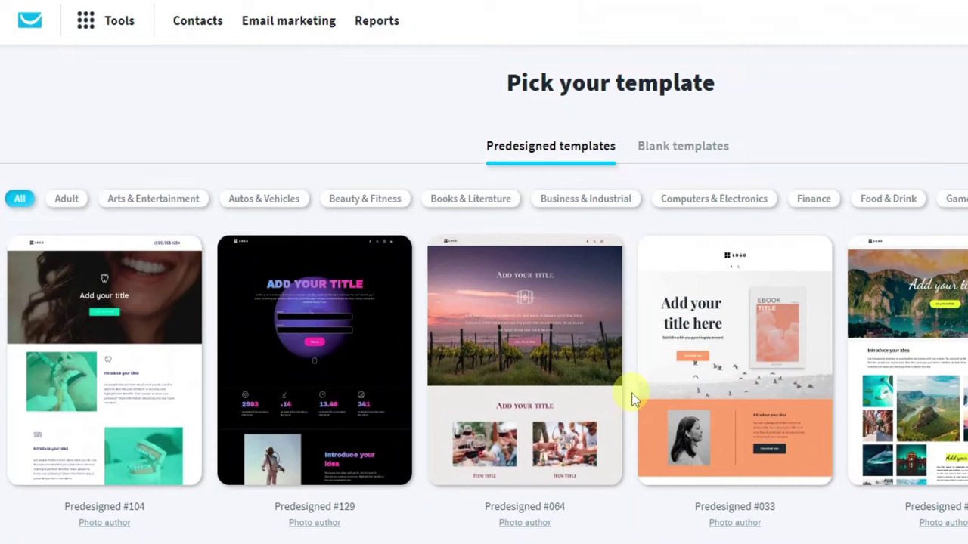
{"action": "left_click_drag", "start_coordinate": [637, 147], "coordinate": [709, 151]}
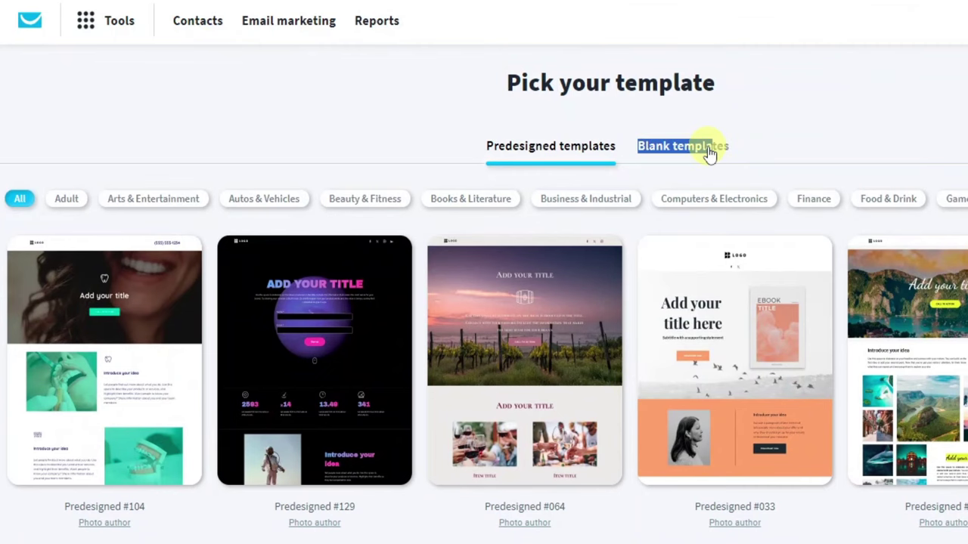
{"action": "left_click", "coordinate": [710, 151]}
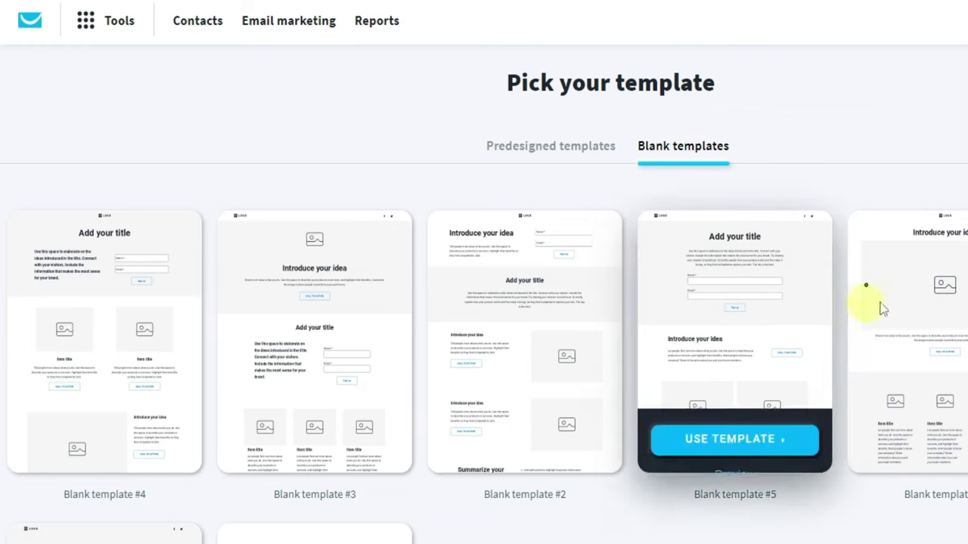
{"action": "scroll", "coordinate": [151, 405], "scroll_direction": "down", "scroll_amount": 2}
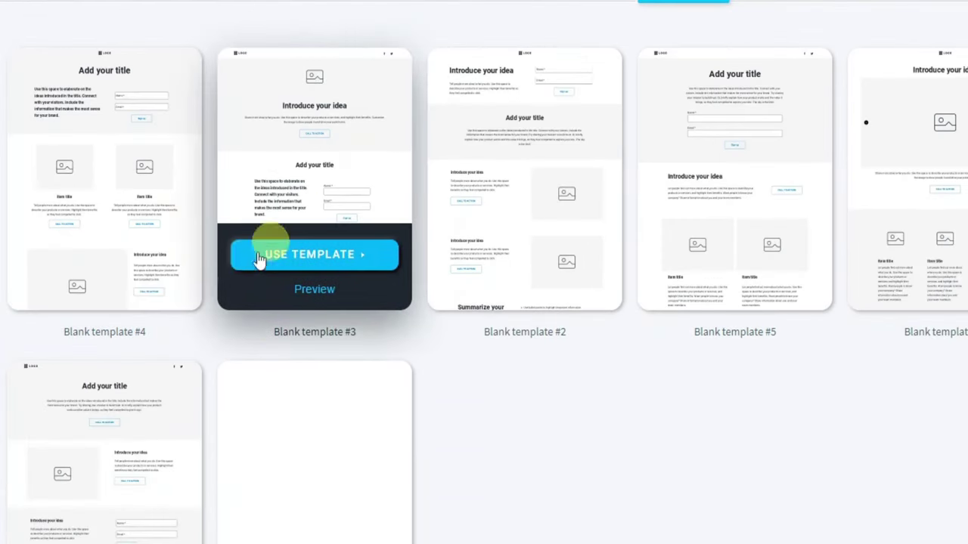
{"action": "scroll", "coordinate": [242, 265], "scroll_direction": "up", "scroll_amount": 1}
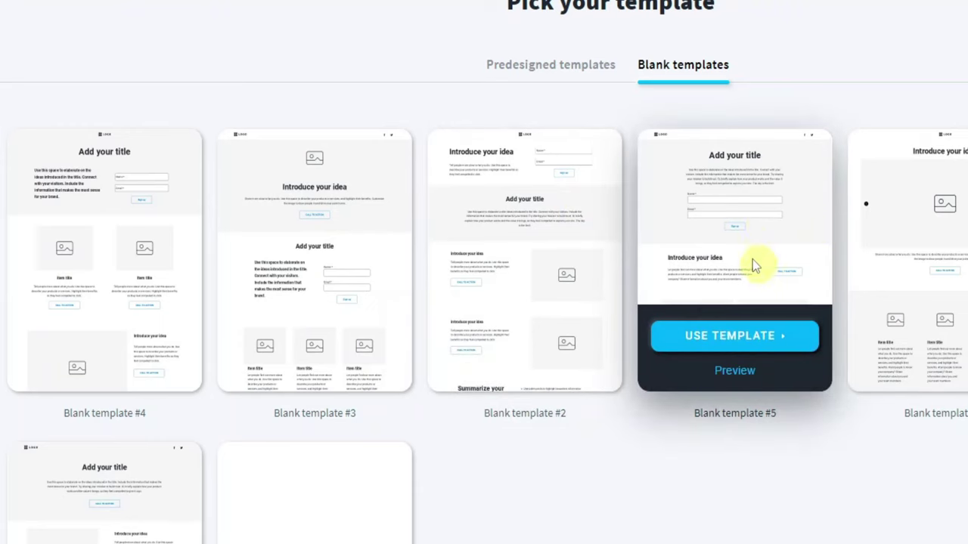
{"action": "left_click", "coordinate": [739, 336]}
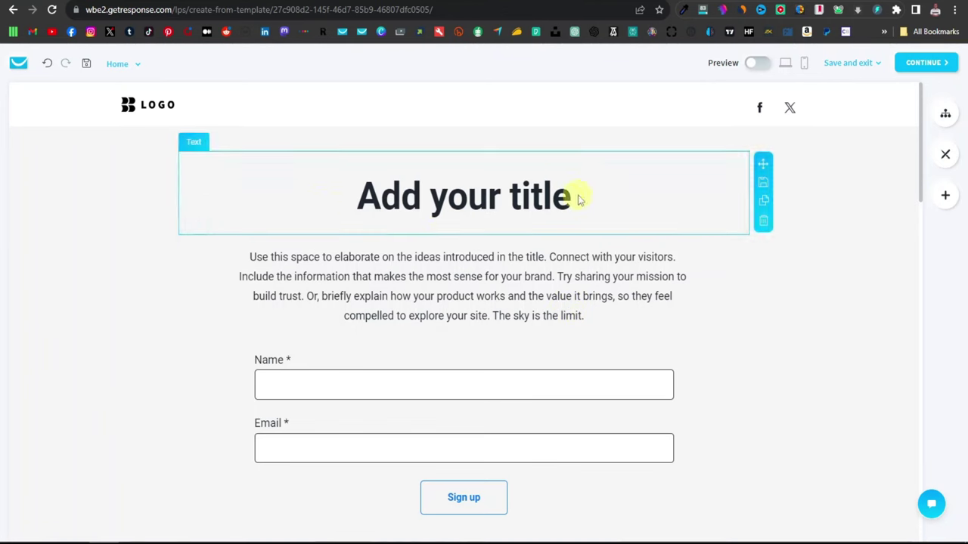
{"action": "scroll", "coordinate": [615, 238], "scroll_direction": "down", "scroll_amount": 2}
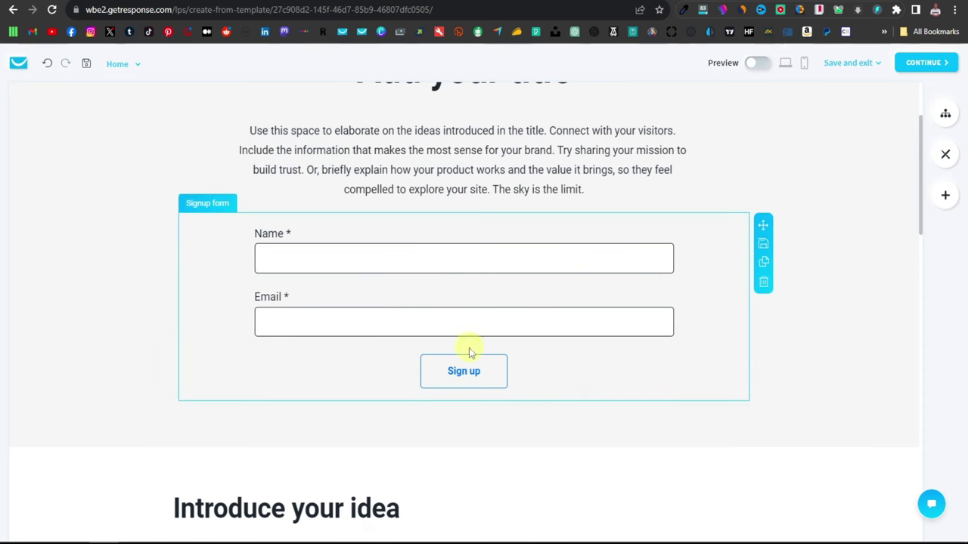
{"action": "scroll", "coordinate": [821, 281], "scroll_direction": "up", "scroll_amount": 2}
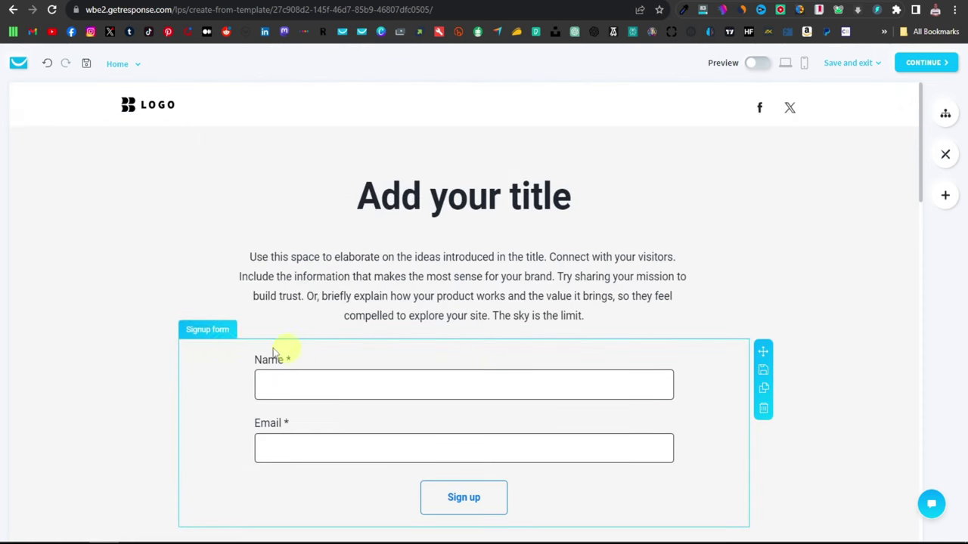
{"action": "scroll", "coordinate": [449, 396], "scroll_direction": "down", "scroll_amount": 4}
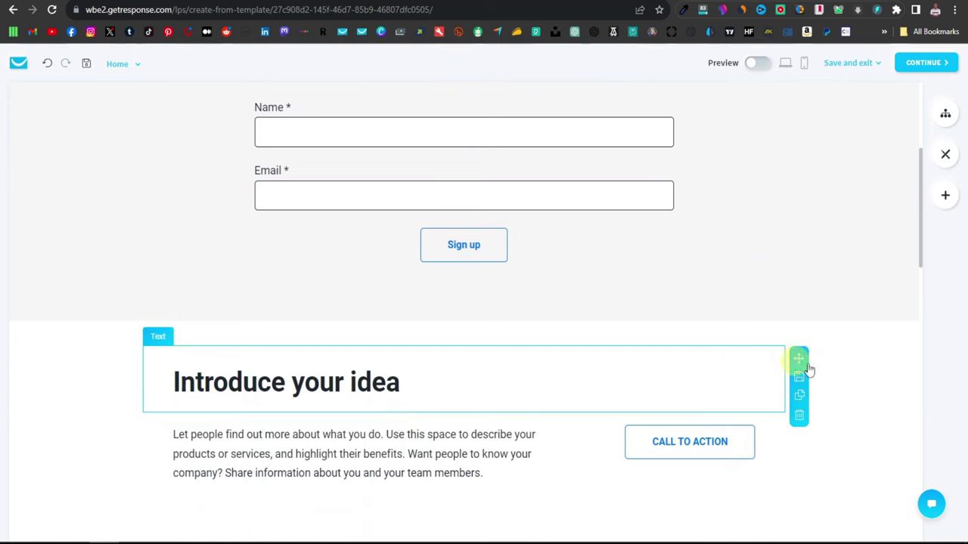
{"action": "scroll", "coordinate": [665, 426], "scroll_direction": "down", "scroll_amount": 2}
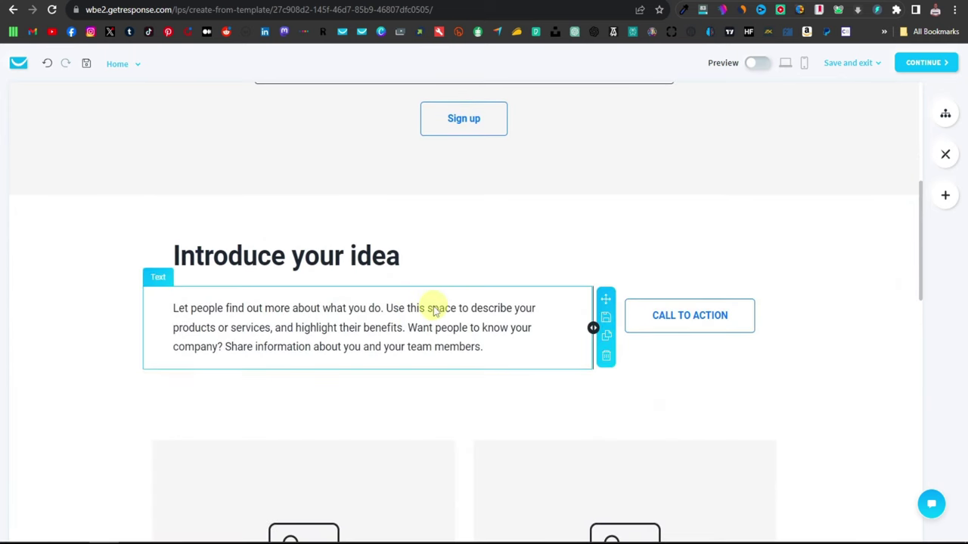
{"action": "scroll", "coordinate": [536, 287], "scroll_direction": "up", "scroll_amount": 5}
{"action": "scroll", "coordinate": [538, 288], "scroll_direction": "down", "scroll_amount": 10}
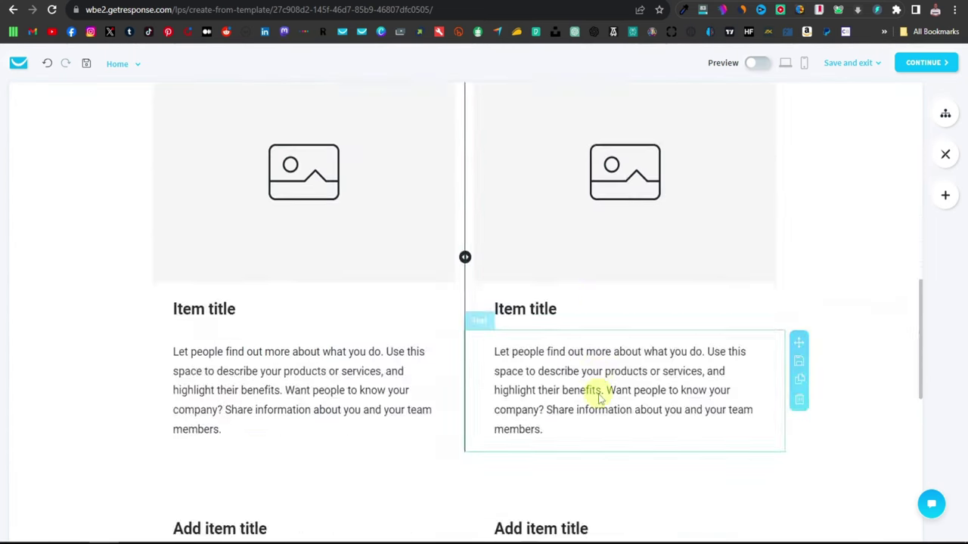
{"action": "scroll", "coordinate": [117, 274], "scroll_direction": "up", "scroll_amount": 12}
{"action": "scroll", "coordinate": [746, 325], "scroll_direction": "down", "scroll_amount": 3}
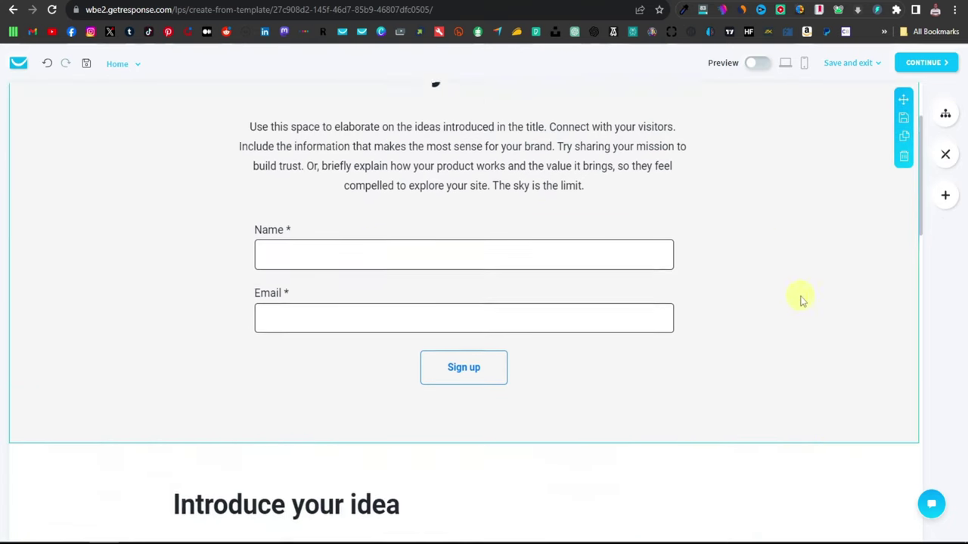
Step: Delete the Introduce your idea, text-card, image-card and remaining text sections from the template
{"action": "scroll", "coordinate": [887, 404], "scroll_direction": "down", "scroll_amount": 3}
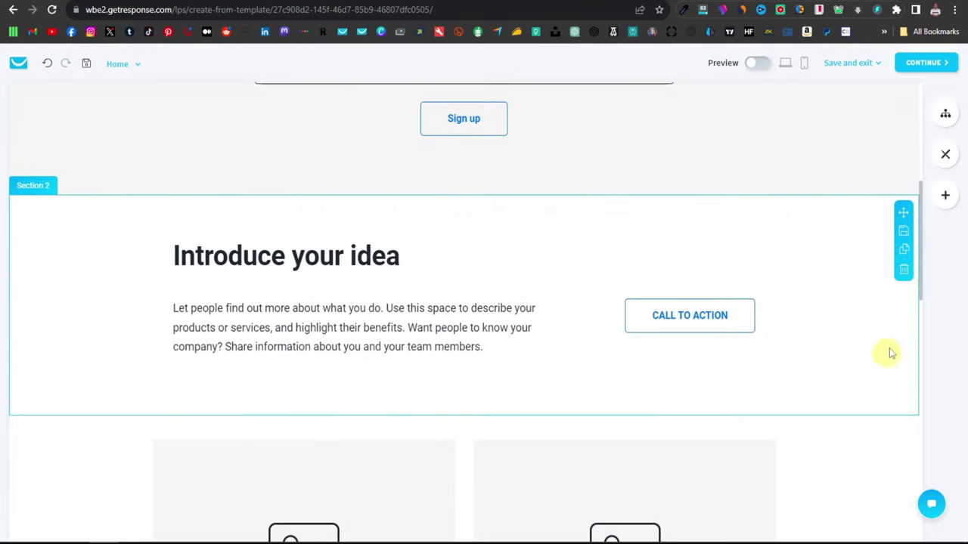
{"action": "left_click", "coordinate": [904, 273]}
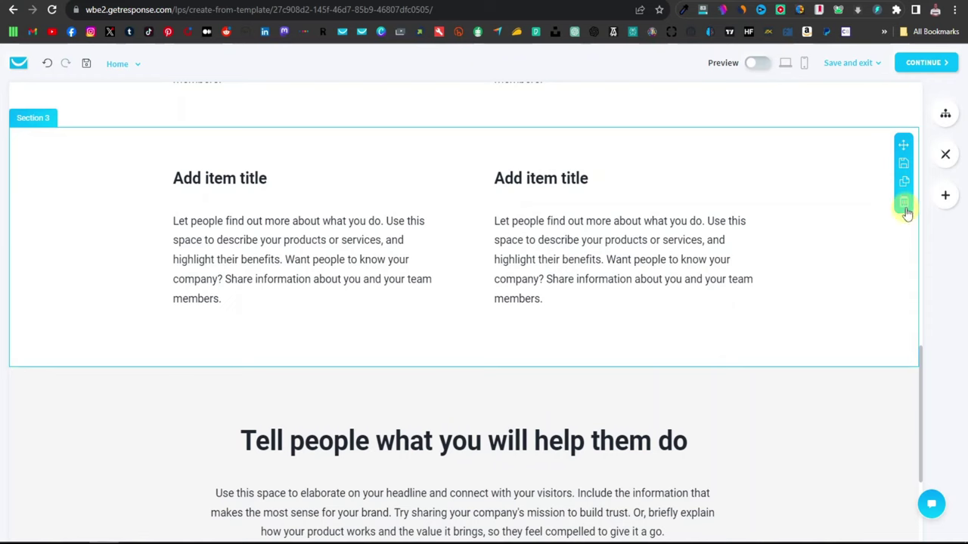
{"action": "left_click", "coordinate": [905, 208]}
{"action": "scroll", "coordinate": [891, 378], "scroll_direction": "up", "scroll_amount": 2}
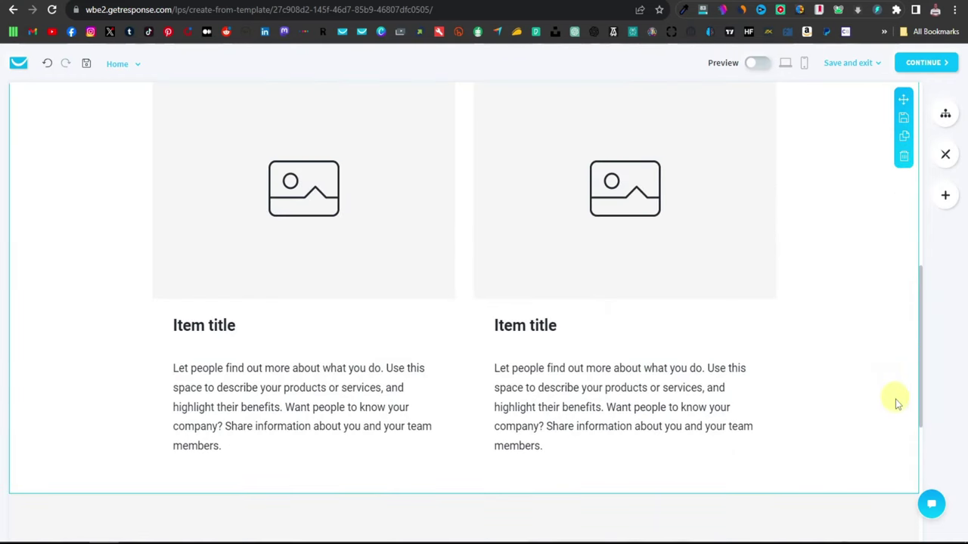
{"action": "scroll", "coordinate": [896, 406], "scroll_direction": "up", "scroll_amount": 3}
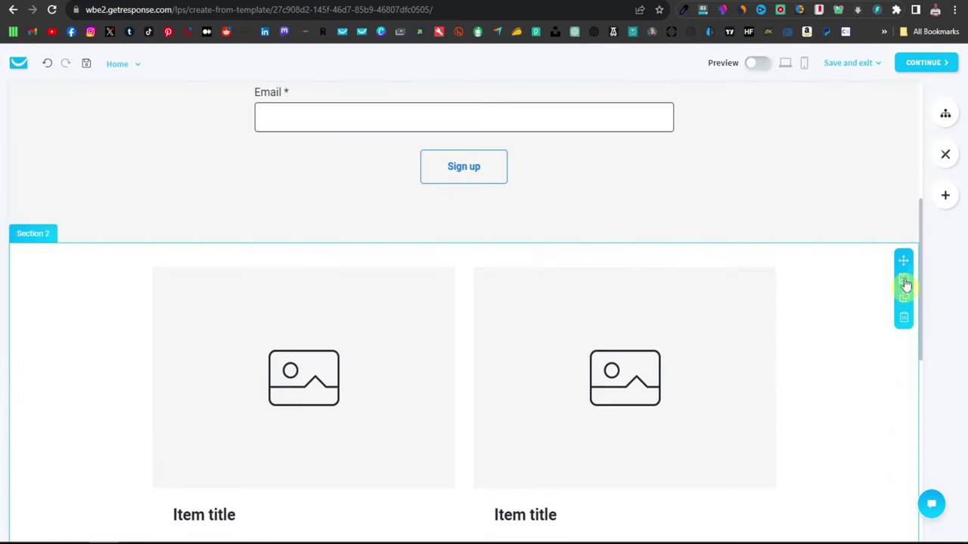
{"action": "left_click", "coordinate": [905, 321]}
{"action": "scroll", "coordinate": [879, 403], "scroll_direction": "down", "scroll_amount": 3}
{"action": "left_click", "coordinate": [903, 249]}
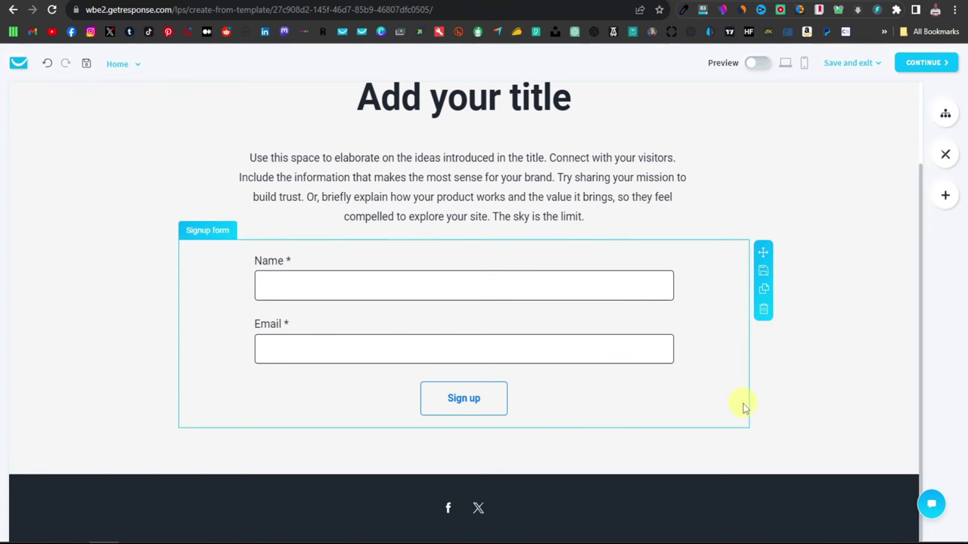
{"action": "scroll", "coordinate": [745, 403], "scroll_direction": "up", "scroll_amount": 2}
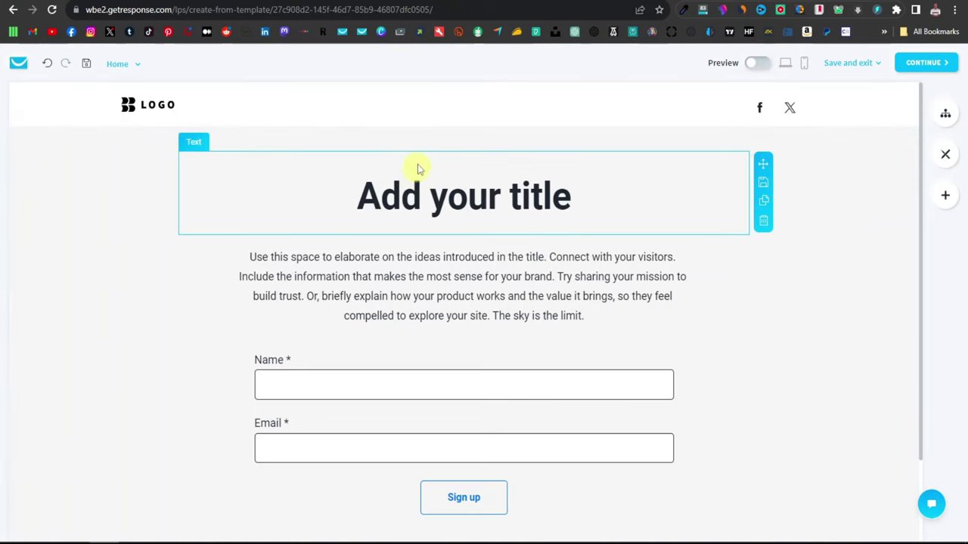
{"action": "scroll", "coordinate": [455, 320], "scroll_direction": "down", "scroll_amount": 2}
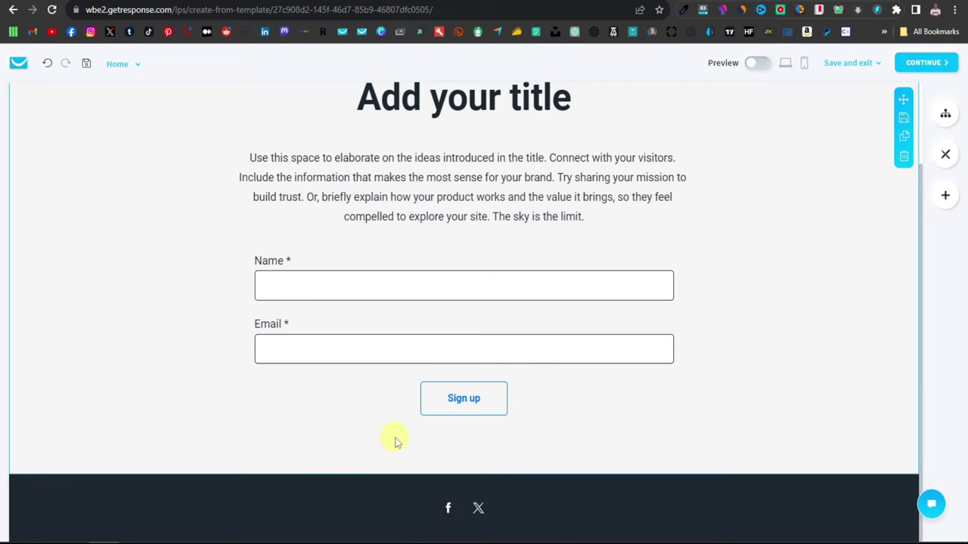
{"action": "scroll", "coordinate": [456, 428], "scroll_direction": "up", "scroll_amount": 2}
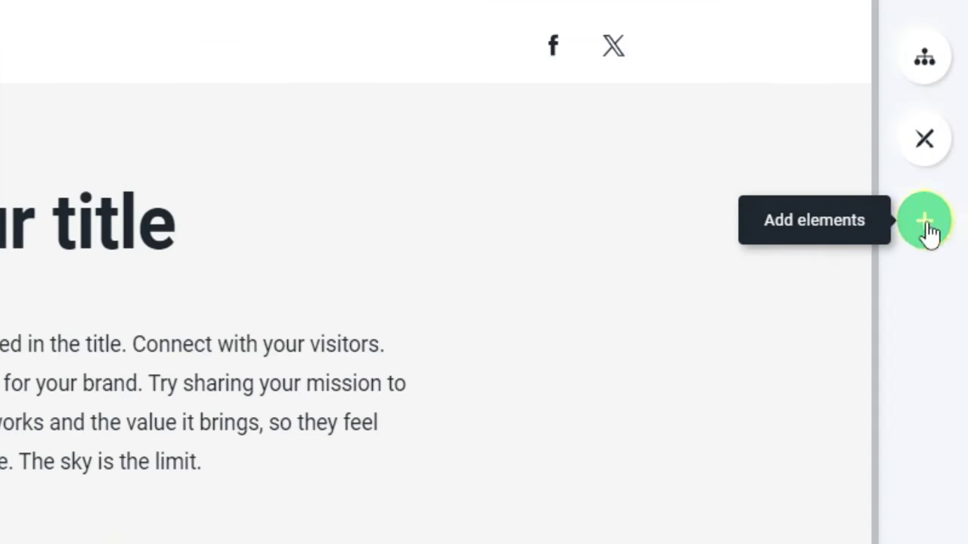
Step: Add a video block above the page title and copy the keto video's YouTube link
{"action": "left_click", "coordinate": [924, 227]}
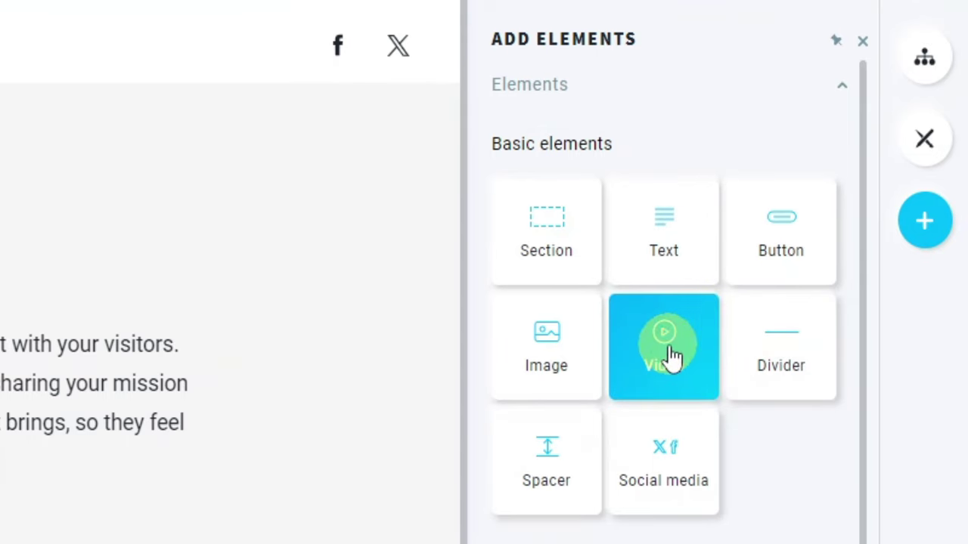
{"action": "left_click_drag", "start_coordinate": [677, 359], "coordinate": [0, 95]}
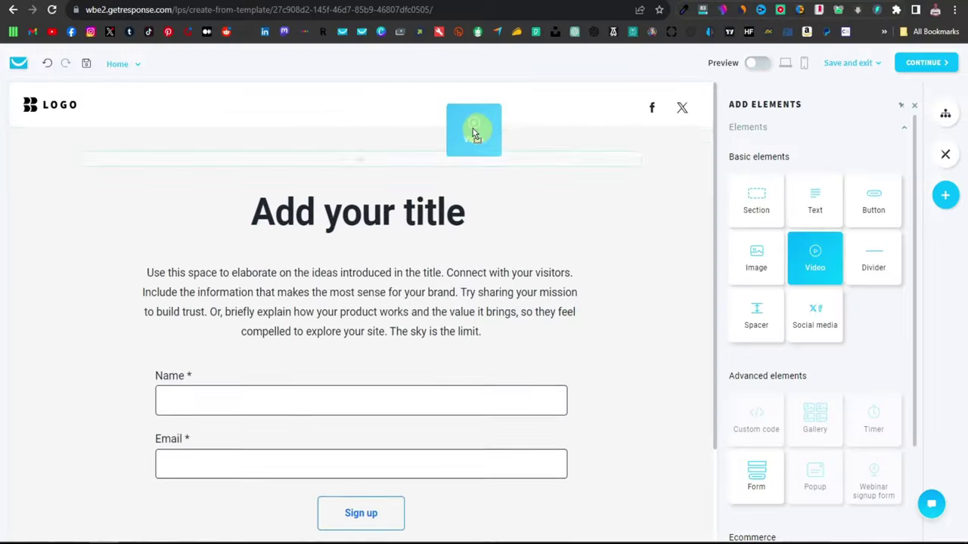
{"action": "left_click_drag", "start_coordinate": [474, 134], "coordinate": [384, 165]}
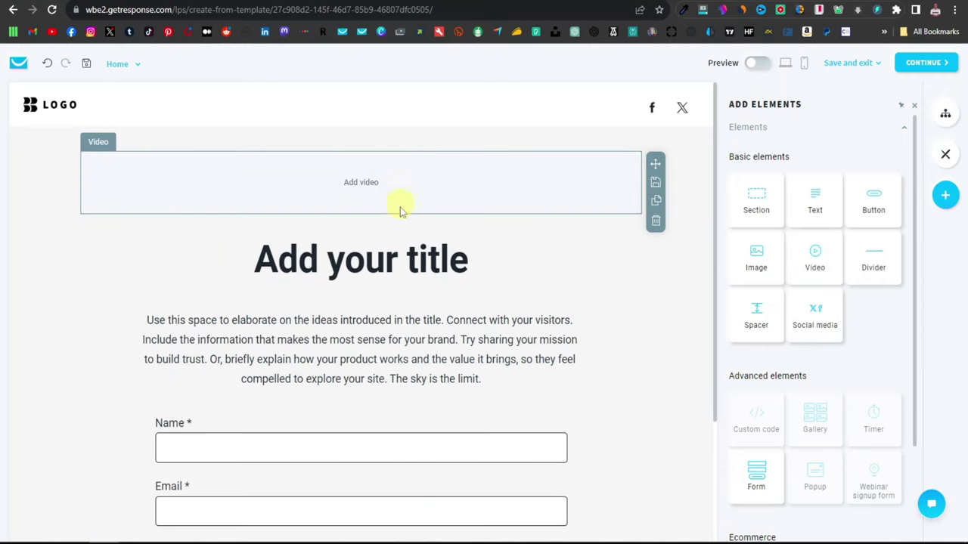
{"action": "left_click", "coordinate": [361, 182]}
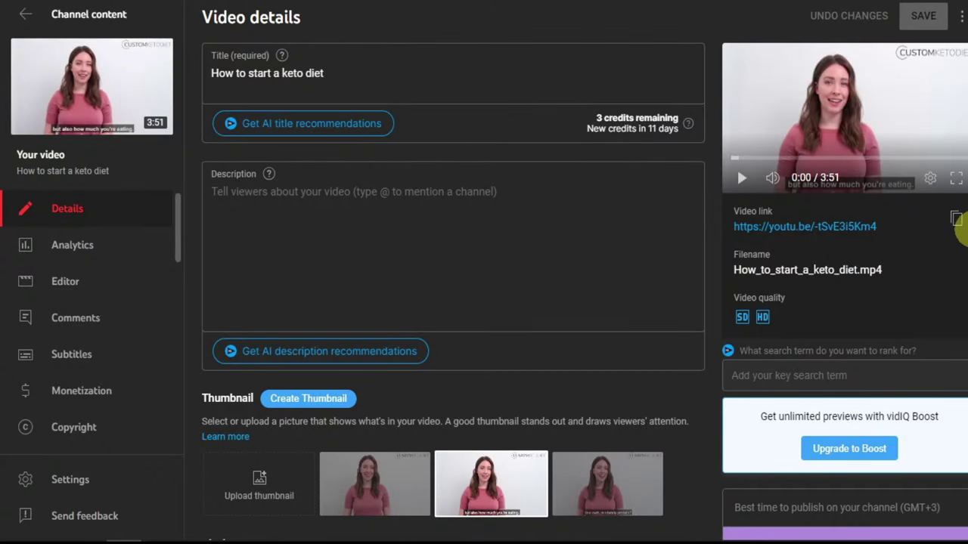
{"action": "left_click", "coordinate": [956, 219]}
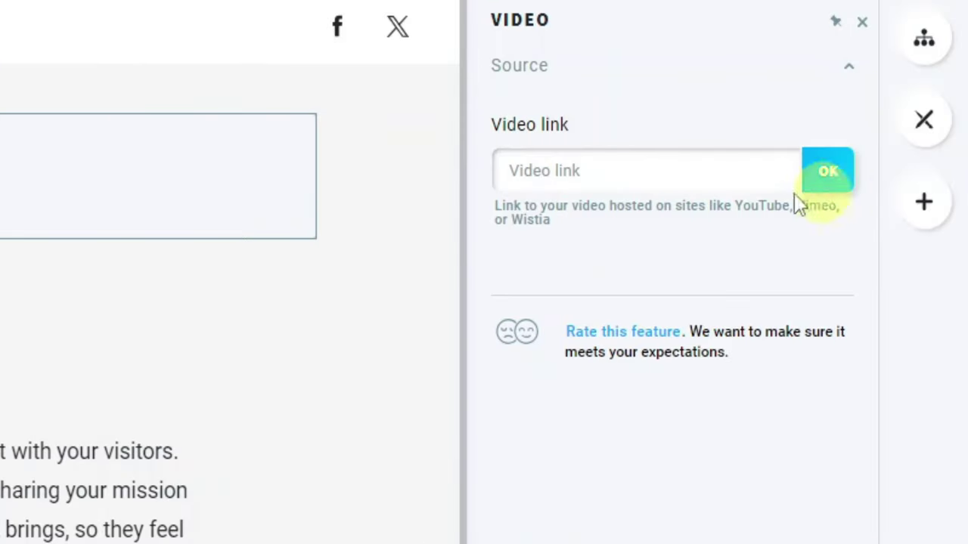
Step: Paste the copied YouTube link into the video block's link field and confirm it
{"action": "left_click", "coordinate": [531, 165]}
{"action": "right_click", "coordinate": [534, 168]}
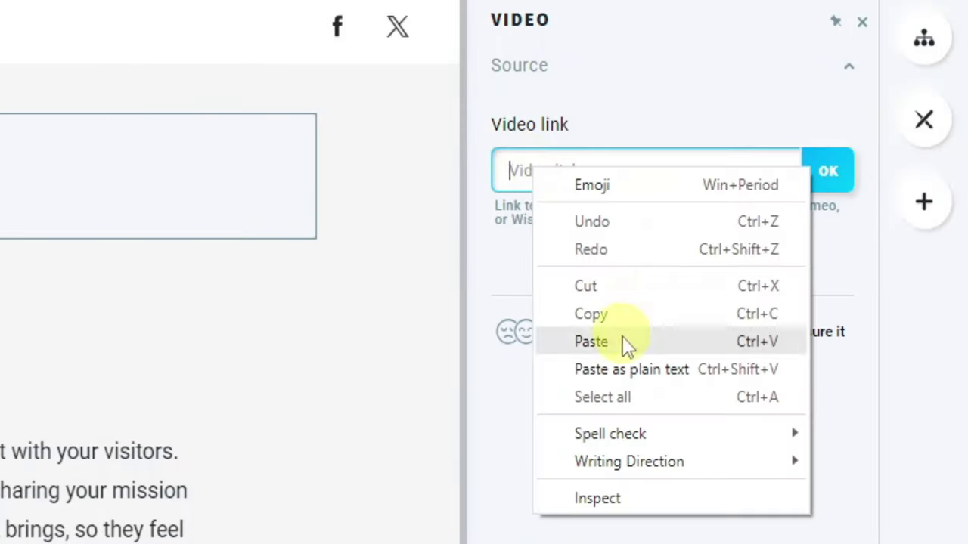
{"action": "left_click", "coordinate": [625, 342]}
{"action": "left_click", "coordinate": [828, 171]}
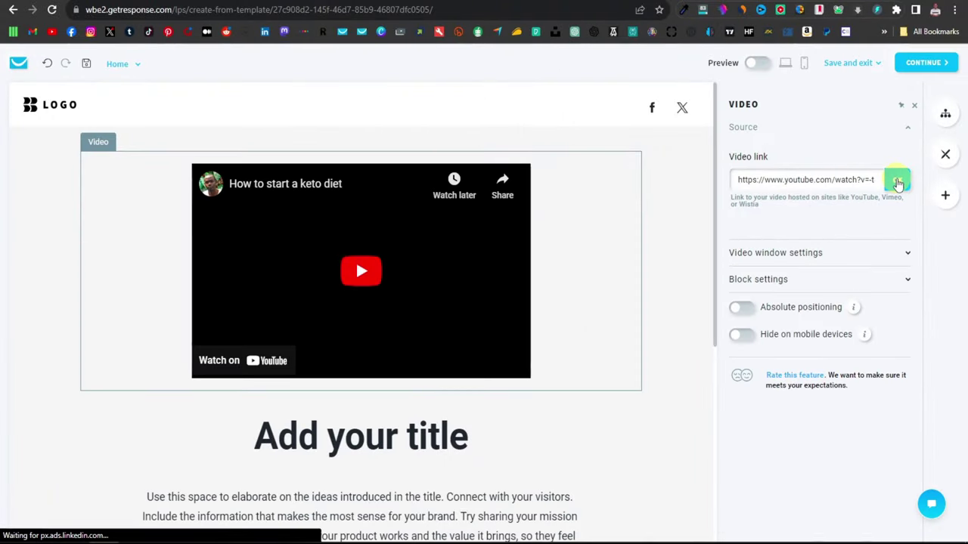
Step: Delete the LOGO image from the page header
{"action": "scroll", "coordinate": [374, 416], "scroll_direction": "down", "scroll_amount": 1}
{"action": "scroll", "coordinate": [372, 406], "scroll_direction": "down", "scroll_amount": 2}
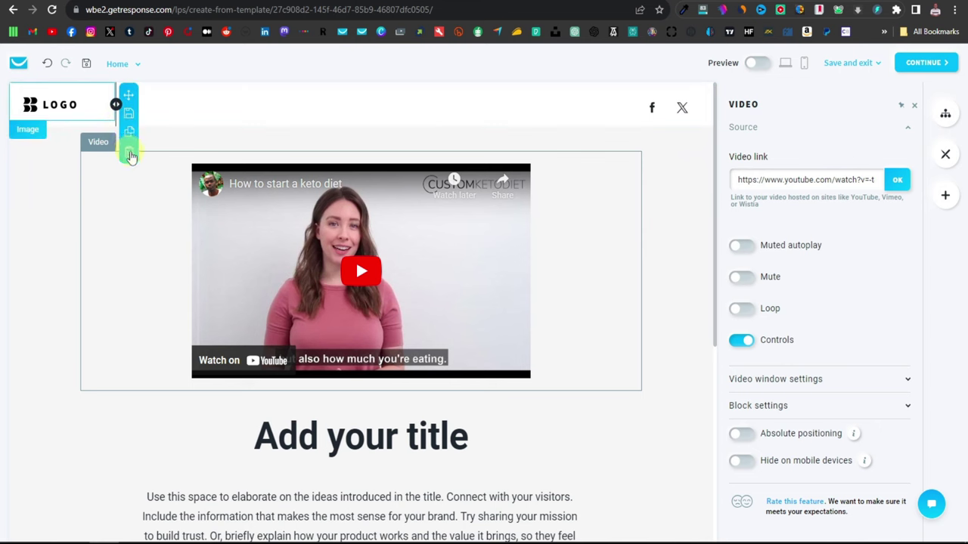
{"action": "left_click", "coordinate": [130, 155]}
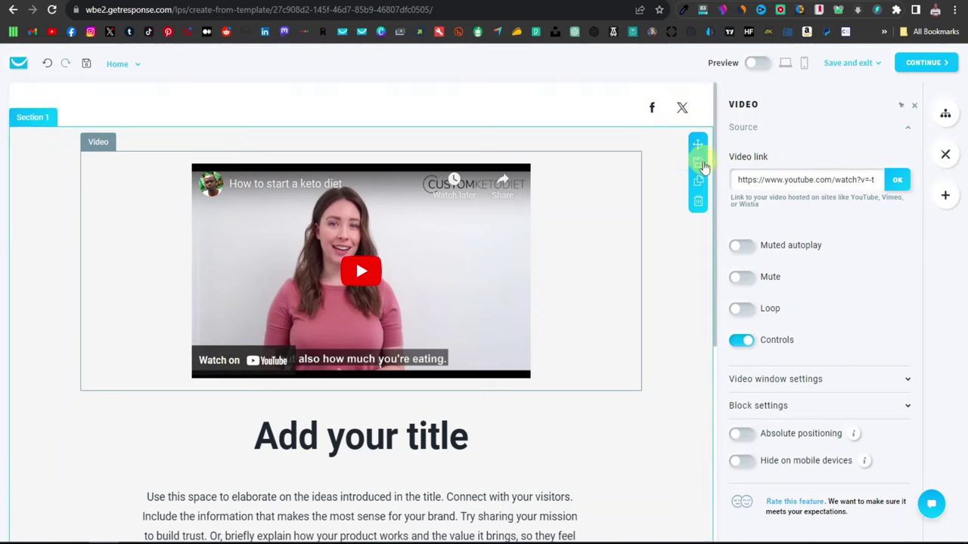
Step: Delete the social-media header block from the top of the page
{"action": "left_click", "coordinate": [699, 159]}
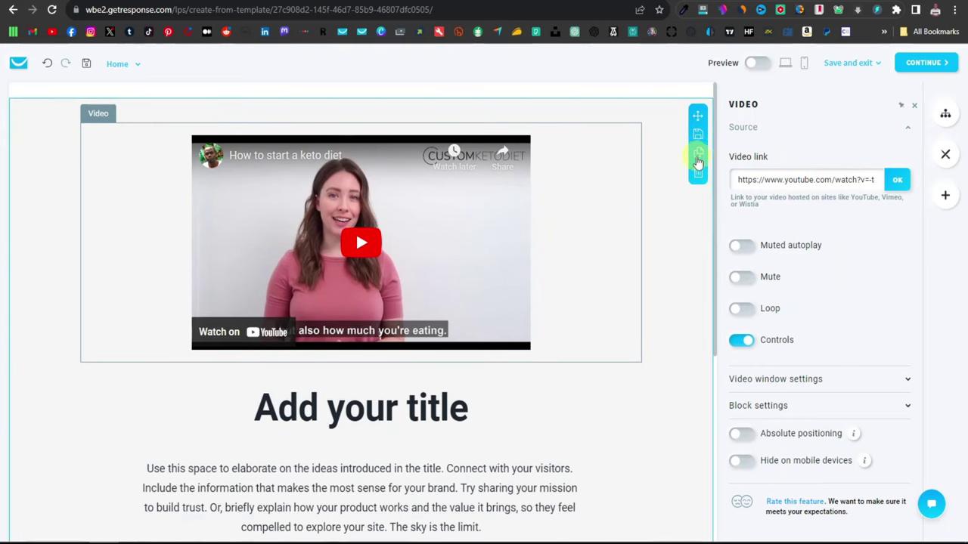
{"action": "scroll", "coordinate": [379, 340], "scroll_direction": "down", "scroll_amount": 2}
{"action": "scroll", "coordinate": [392, 357], "scroll_direction": "up", "scroll_amount": 1}
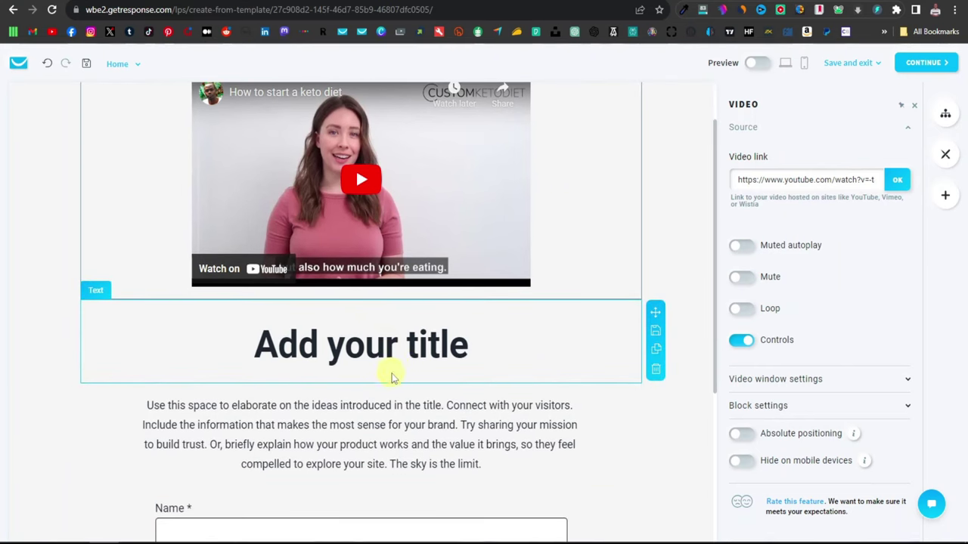
Step: Select the 'Add your title' heading text and the placeholder paragraph for editing
{"action": "double_click", "coordinate": [359, 349]}
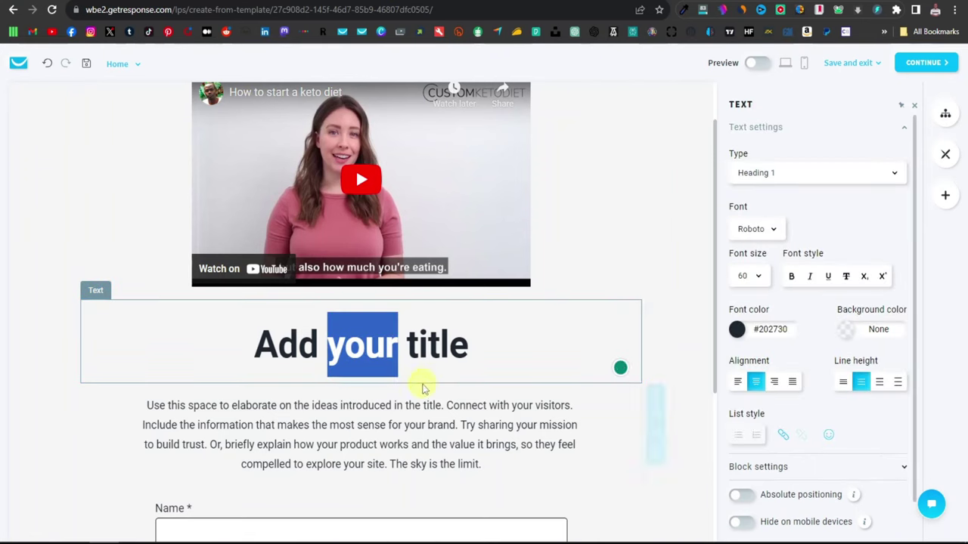
{"action": "double_click", "coordinate": [382, 347]}
{"action": "triple_click", "coordinate": [380, 348]}
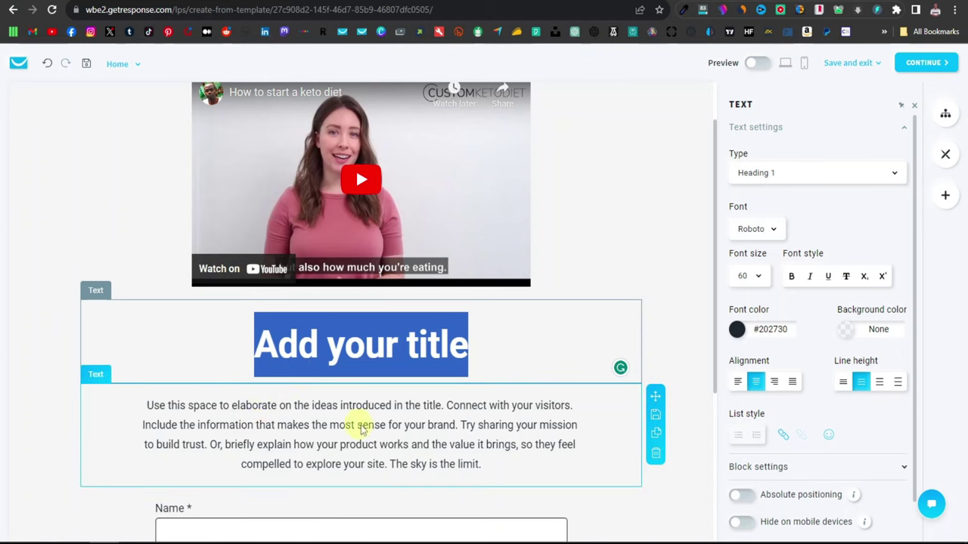
{"action": "left_click", "coordinate": [360, 423]}
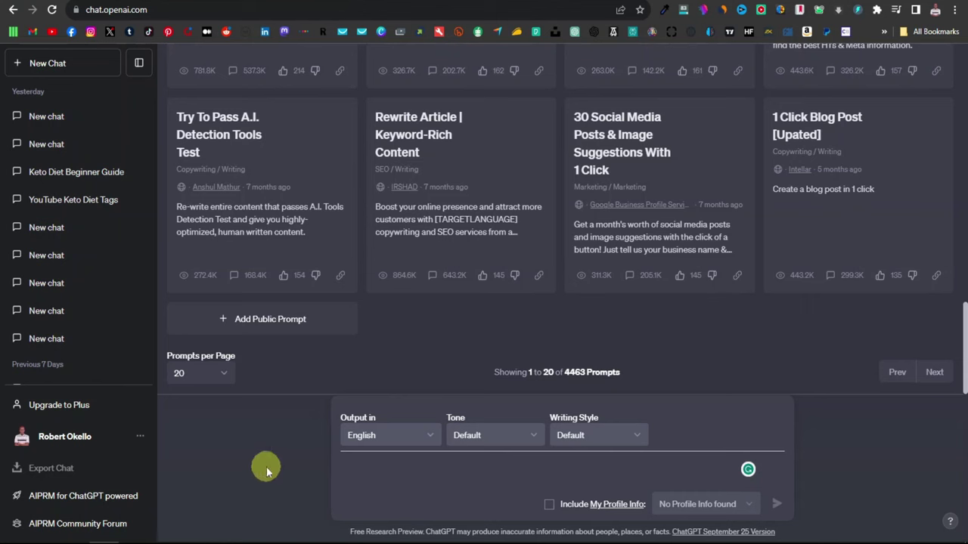
Step: Ask ChatGPT, as a professional copywriter, to write a sales page on starting a keto diet
{"action": "type", "text": "act as a professional copyw"}
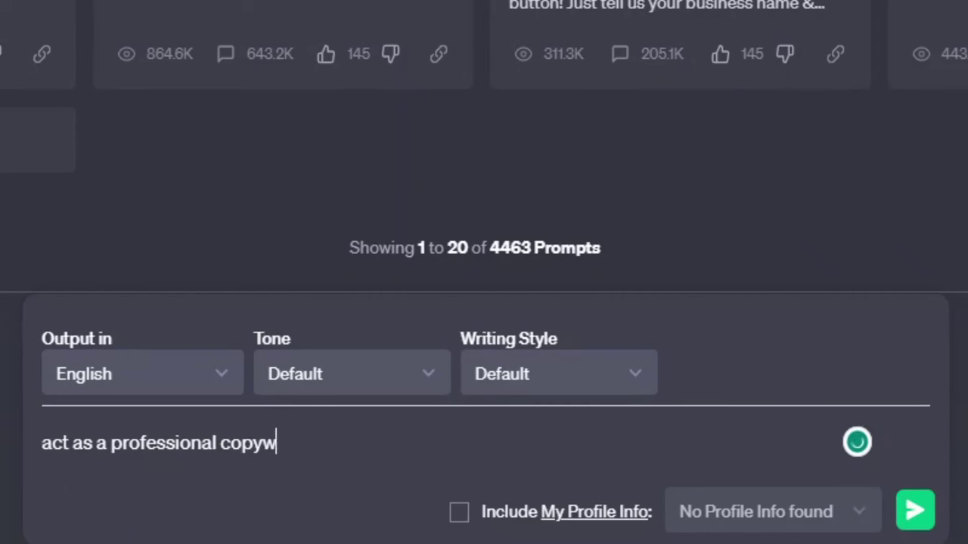
{"action": "type", "text": "riter and write a"}
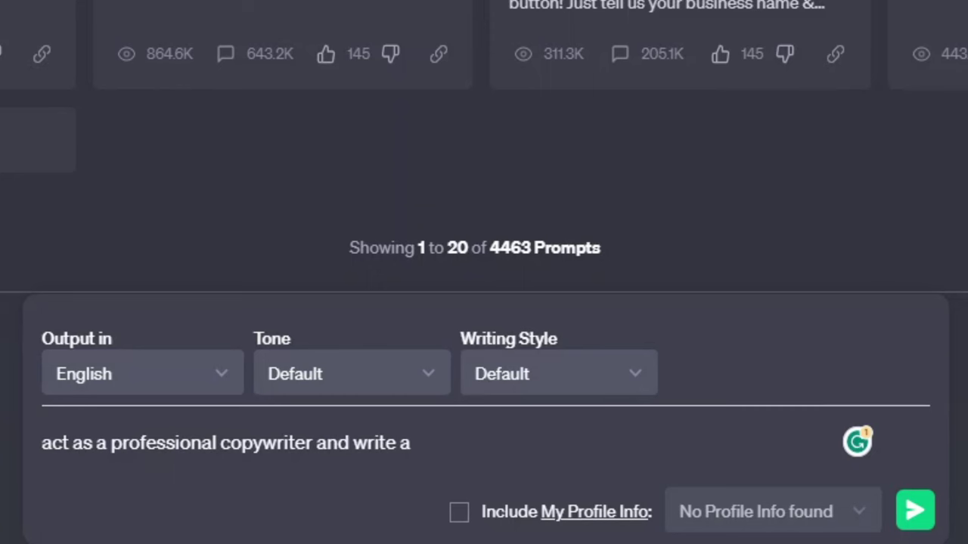
{"action": "type", "text": " sales page for steps on how t"}
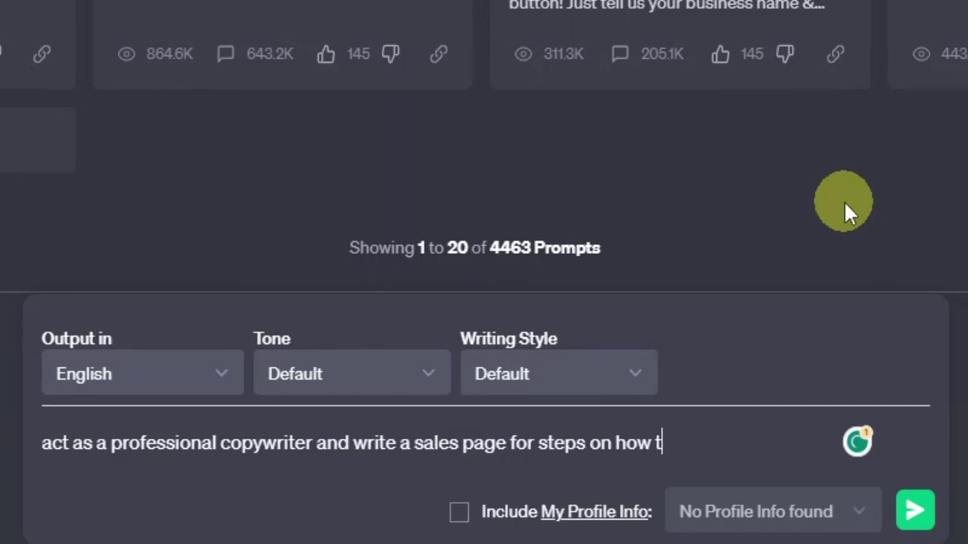
{"action": "type", "text": "o start a keto diet and why peope"}
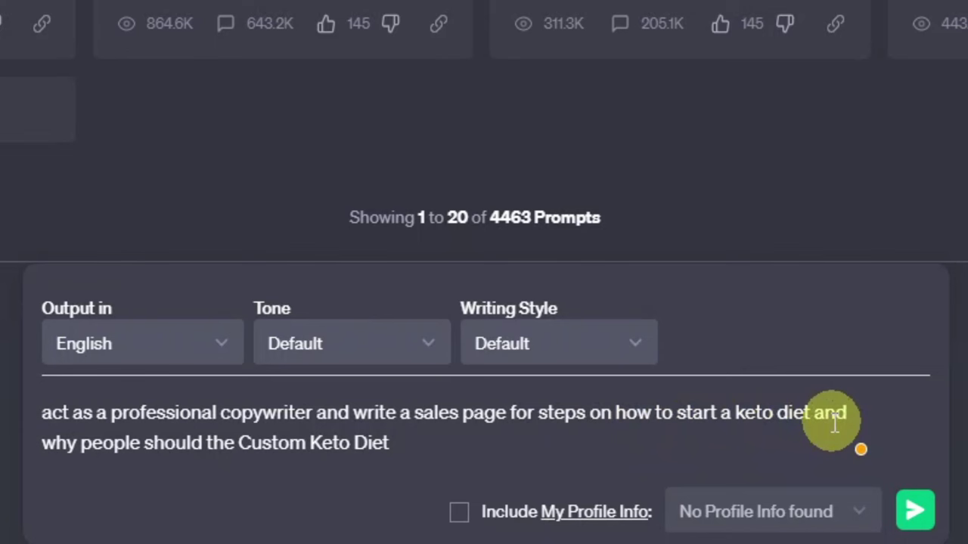
{"action": "left_click", "coordinate": [209, 444]}
{"action": "type", "text": "use"}
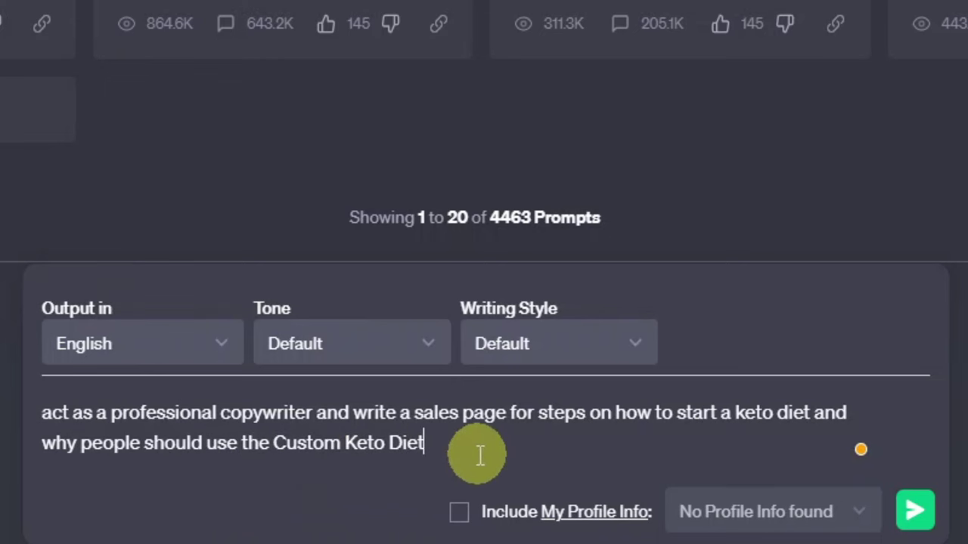
{"action": "key", "text": "Return"}
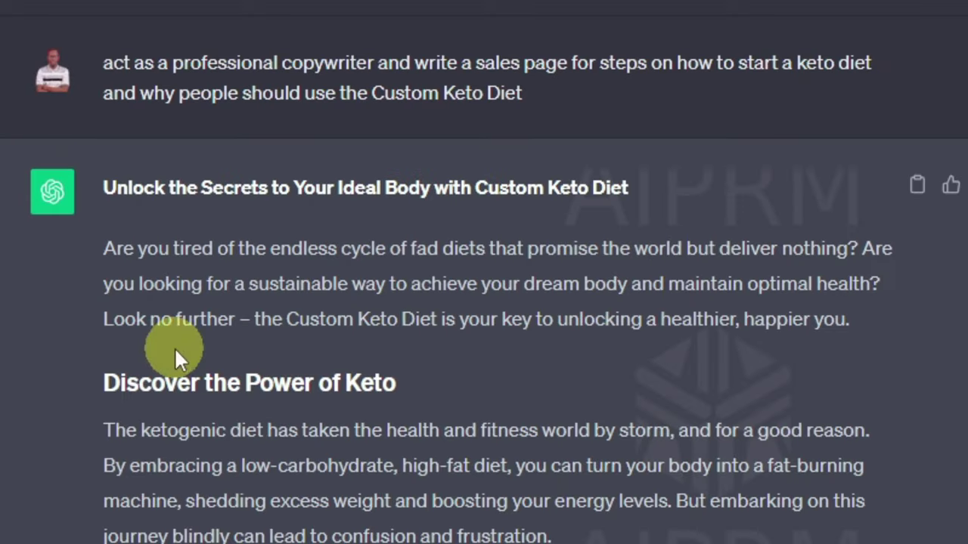
Step: Select the reply's headline 'Unlock the Secrets to Your Ideal Body with Custom Keto Diet'
{"action": "scroll", "coordinate": [189, 253], "scroll_direction": "down", "scroll_amount": 13}
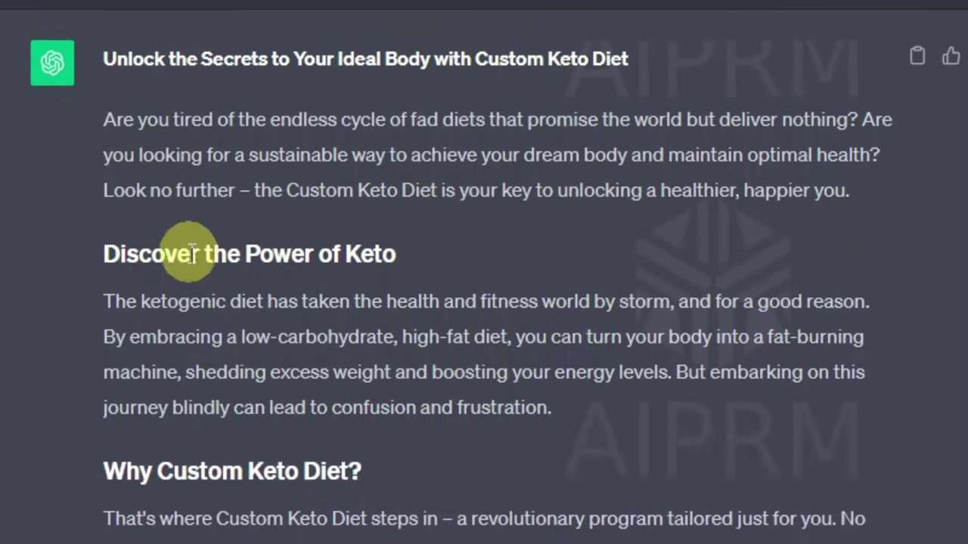
{"action": "scroll", "coordinate": [189, 251], "scroll_direction": "down", "scroll_amount": 12}
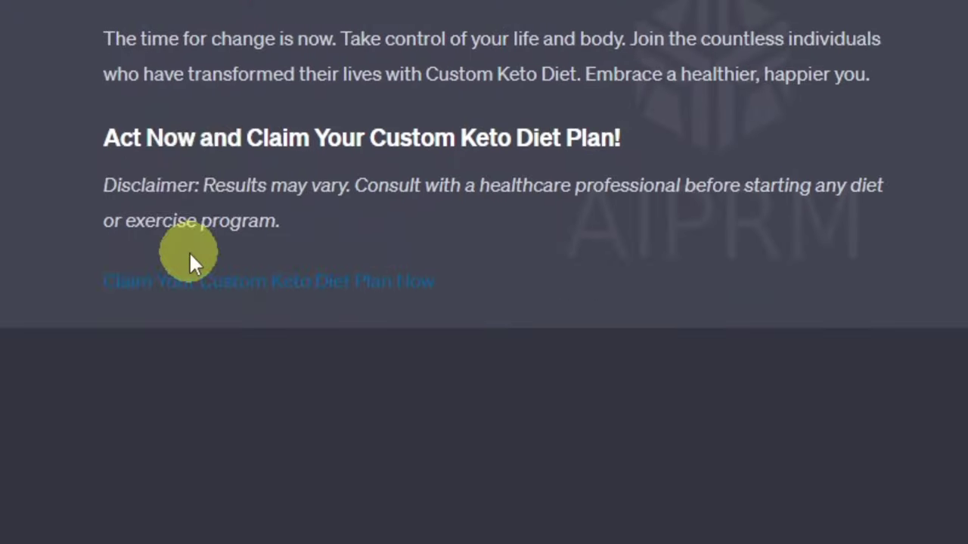
{"action": "scroll", "coordinate": [189, 251], "scroll_direction": "up", "scroll_amount": 20}
{"action": "scroll", "coordinate": [203, 257], "scroll_direction": "up", "scroll_amount": 5}
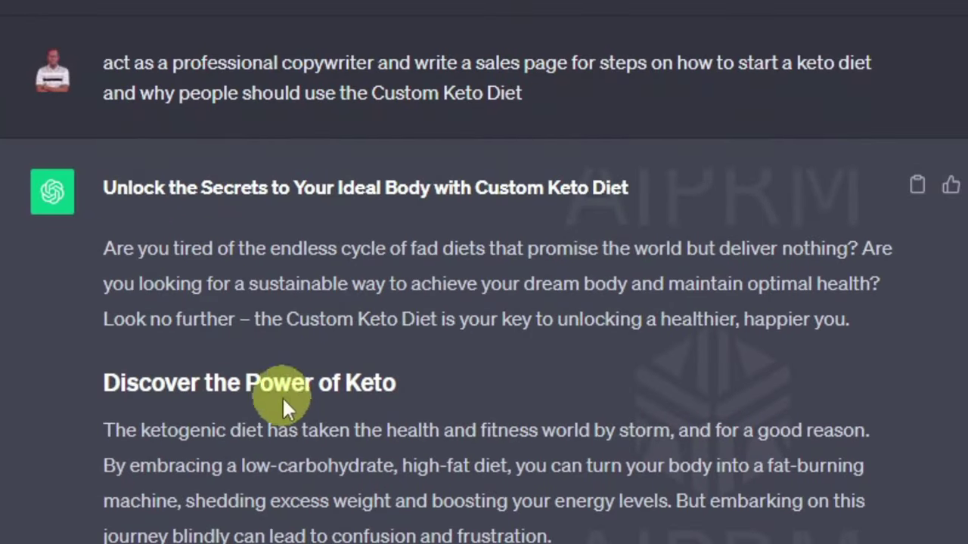
{"action": "left_click_drag", "start_coordinate": [110, 191], "coordinate": [625, 189]}
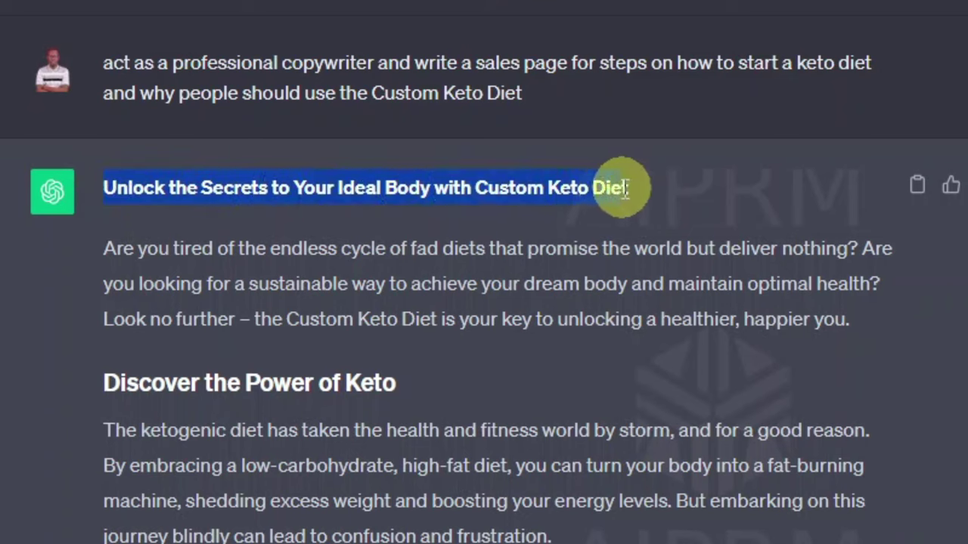
Step: Copy the selected headline, then review the reply down to the Keto-Friendly Recipes section
{"action": "right_click", "coordinate": [554, 189]}
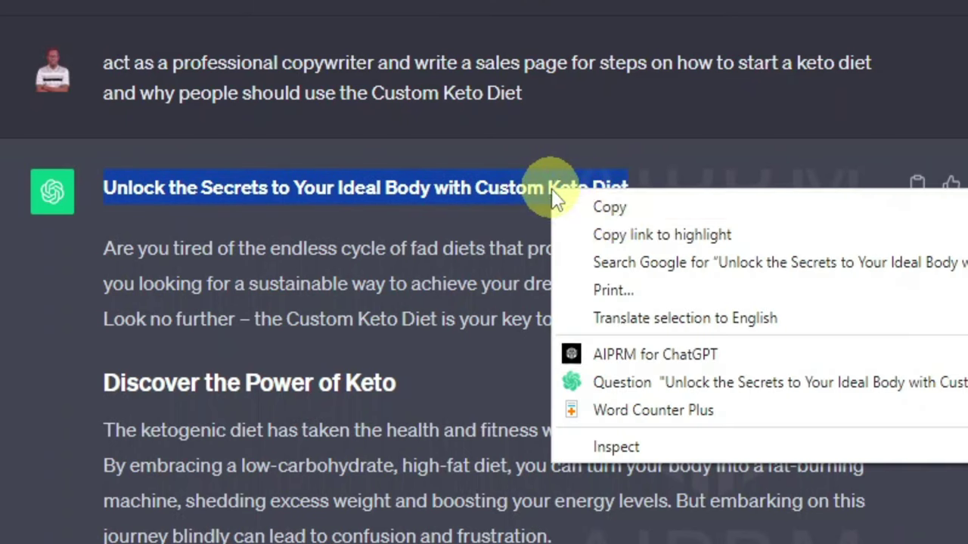
{"action": "left_click", "coordinate": [613, 211]}
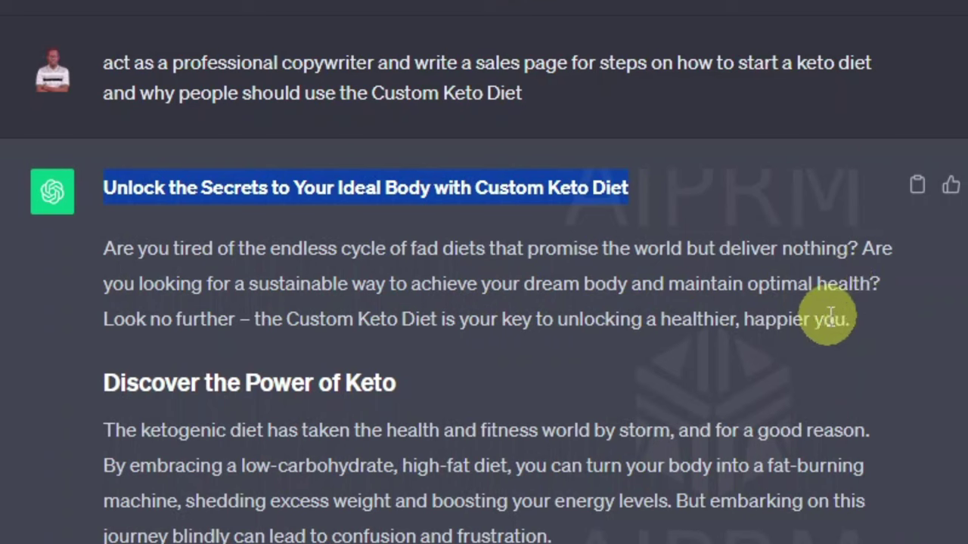
{"action": "scroll", "coordinate": [565, 395], "scroll_direction": "down", "scroll_amount": 3}
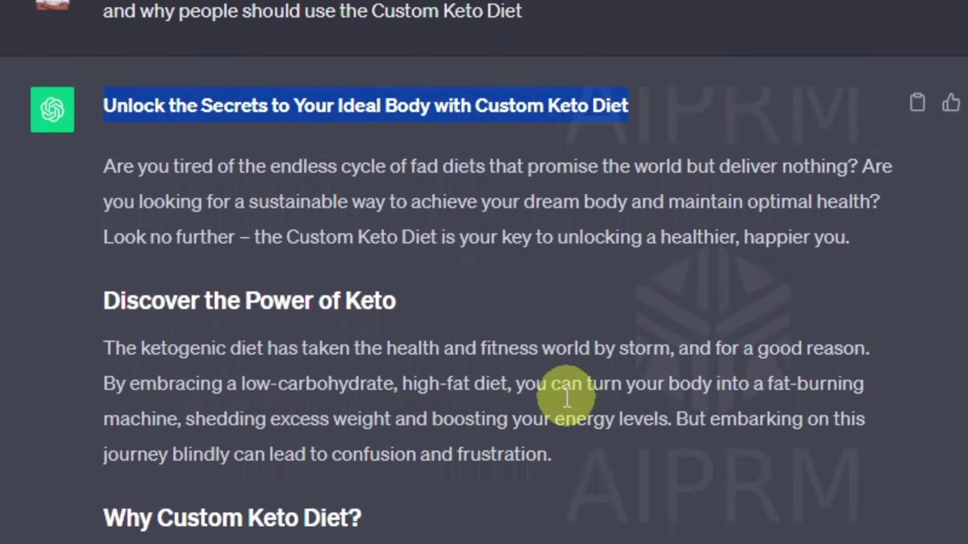
{"action": "scroll", "coordinate": [400, 355], "scroll_direction": "down", "scroll_amount": 2}
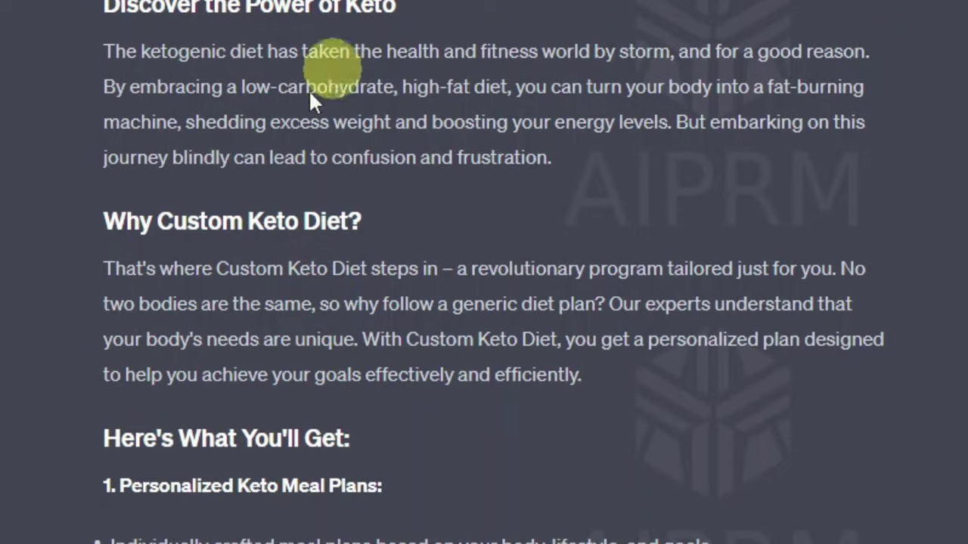
{"action": "scroll", "coordinate": [196, 136], "scroll_direction": "down", "scroll_amount": 2}
{"action": "scroll", "coordinate": [370, 132], "scroll_direction": "down", "scroll_amount": 2}
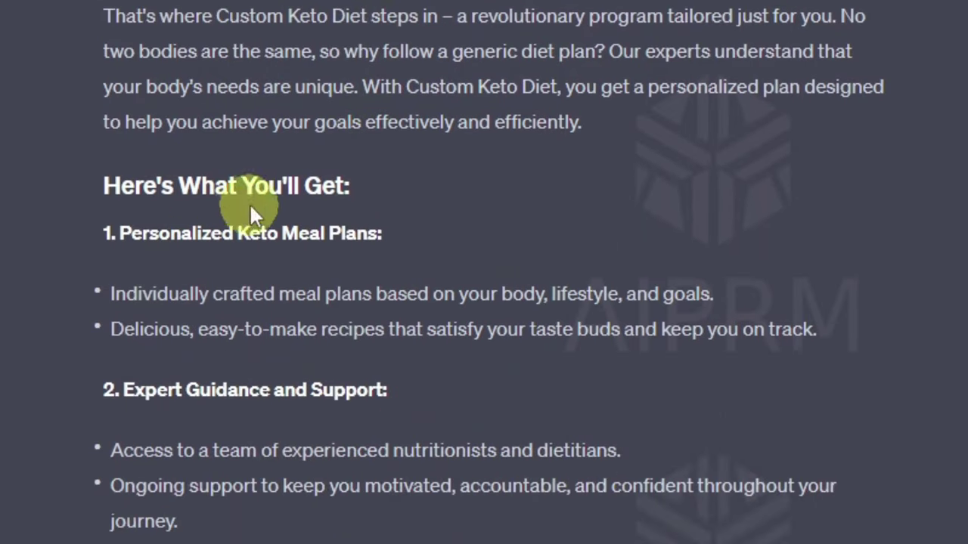
{"action": "scroll", "coordinate": [321, 195], "scroll_direction": "down", "scroll_amount": 2}
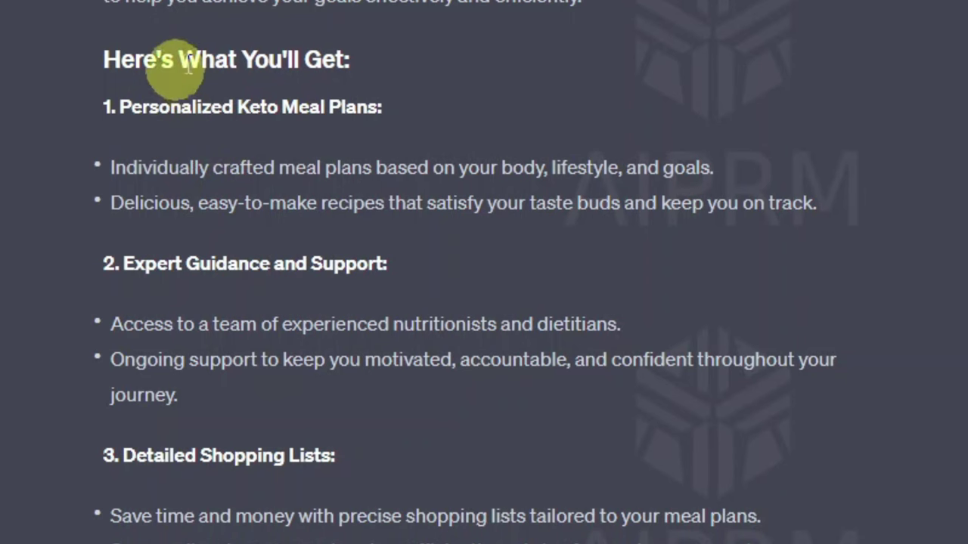
{"action": "scroll", "coordinate": [242, 121], "scroll_direction": "down", "scroll_amount": 3}
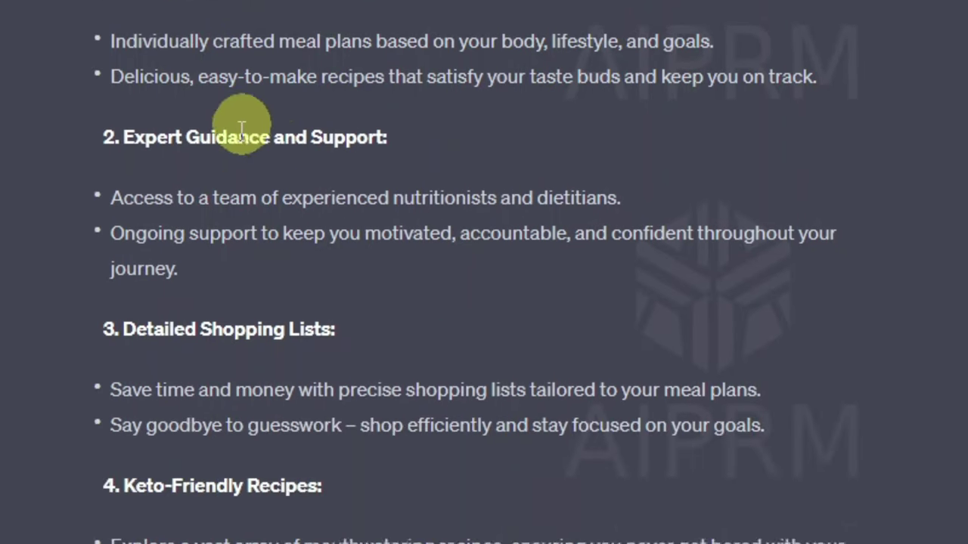
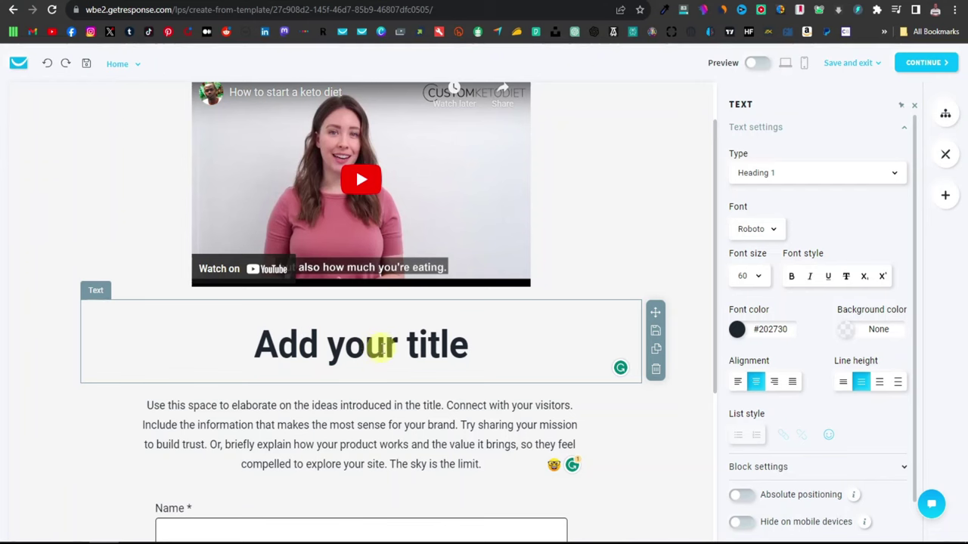
Step: Undo the formatted title paste, then strip the keto title's formatting by copying it through Notepad
{"action": "triple_click", "coordinate": [365, 346]}
{"action": "right_click", "coordinate": [367, 347]}
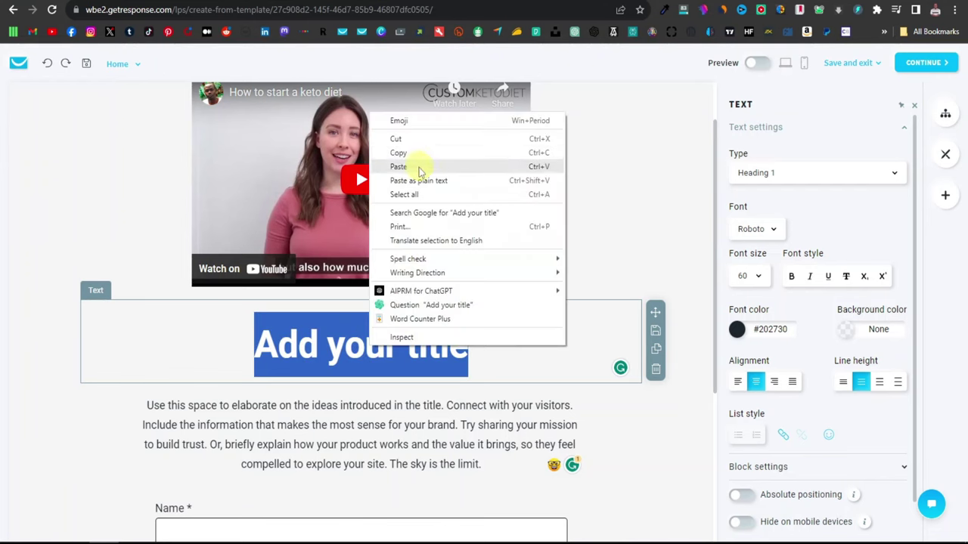
{"action": "left_click", "coordinate": [423, 164]}
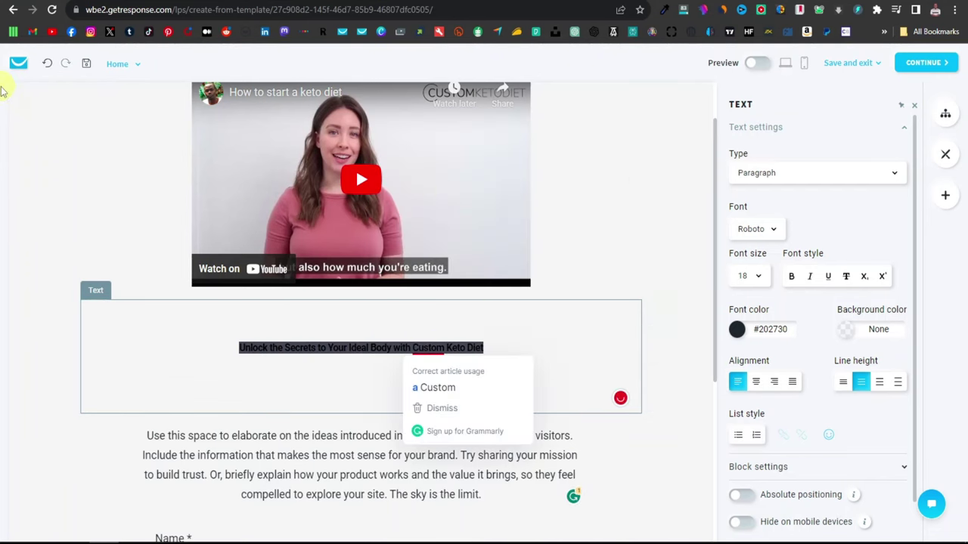
{"action": "left_click", "coordinate": [48, 63]}
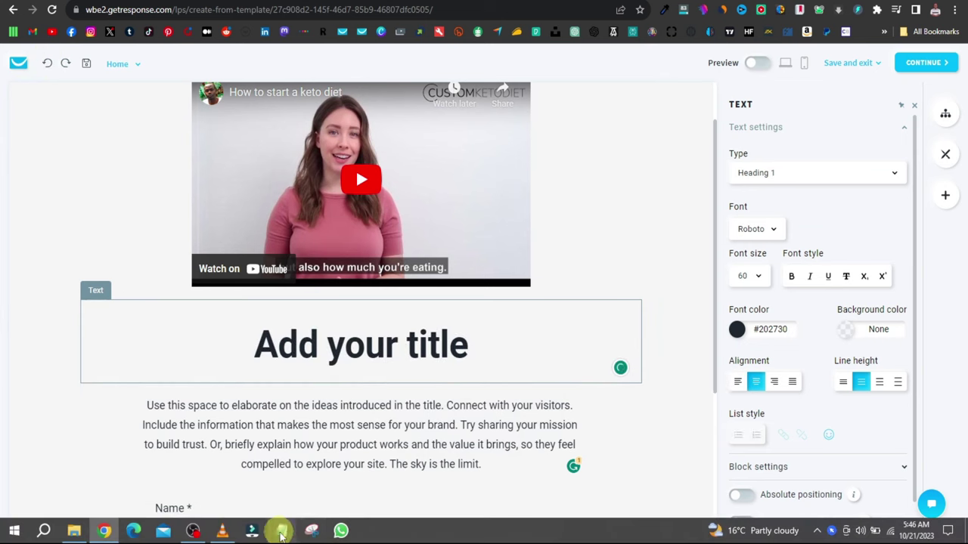
{"action": "left_click", "coordinate": [283, 532]}
{"action": "right_click", "coordinate": [366, 200]}
{"action": "left_click", "coordinate": [393, 252]}
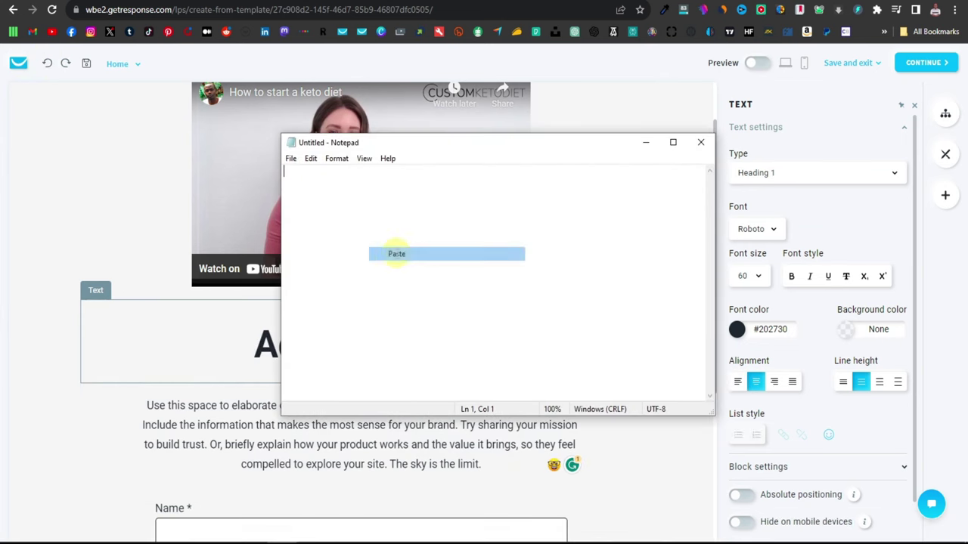
{"action": "left_click_drag", "start_coordinate": [613, 170], "coordinate": [283, 171]}
{"action": "key", "text": "ctrl+c"}
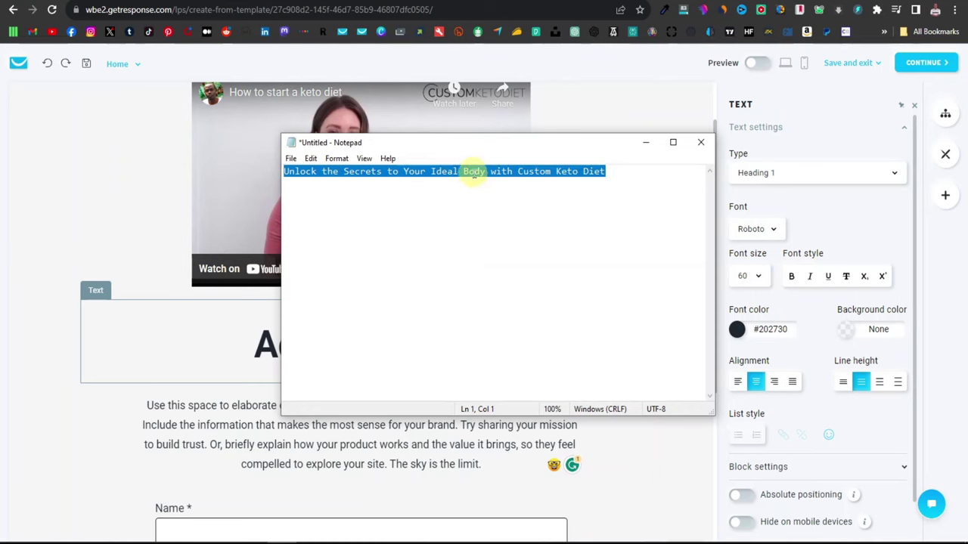
{"action": "right_click", "coordinate": [474, 174]}
{"action": "left_click", "coordinate": [502, 213]}
Step: Paste the plain 'Unlock the Secrets to Your Ideal Body with Custom Keto Diet' over the placeholder, removing the blank line
{"action": "left_click", "coordinate": [340, 322]}
{"action": "triple_click", "coordinate": [339, 331]}
{"action": "right_click", "coordinate": [340, 338]}
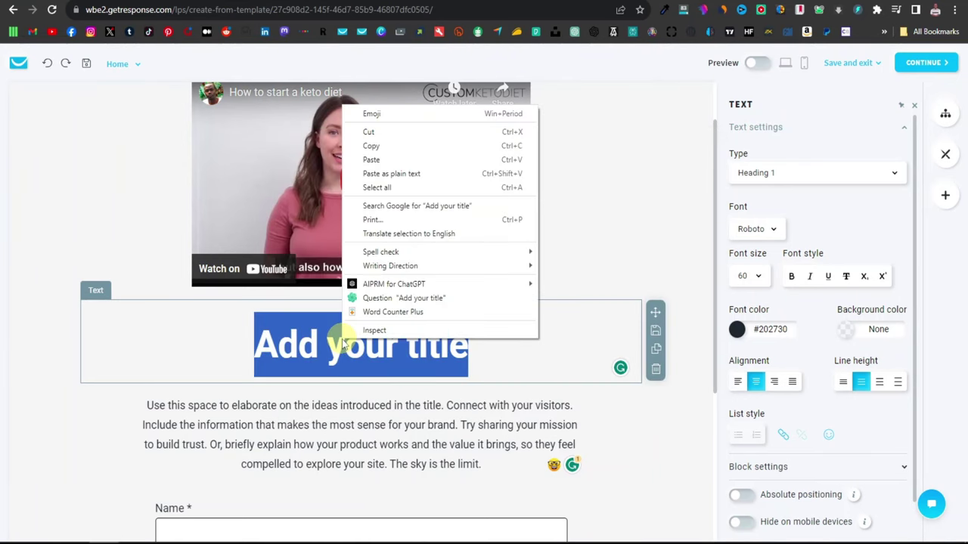
{"action": "left_click", "coordinate": [392, 160]}
{"action": "left_click", "coordinate": [303, 353]}
{"action": "key", "text": "Delete"}
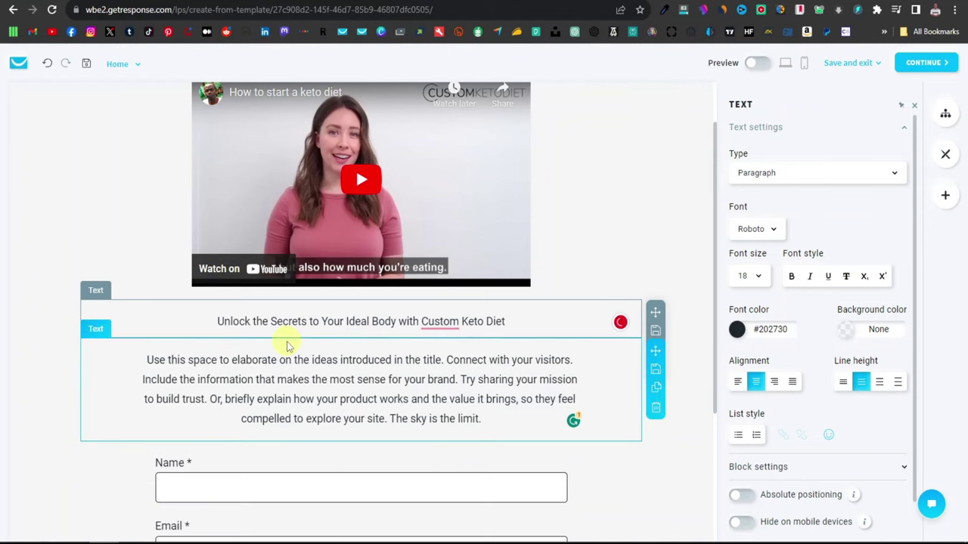
{"action": "double_click", "coordinate": [380, 321]}
{"action": "triple_click", "coordinate": [381, 320]}
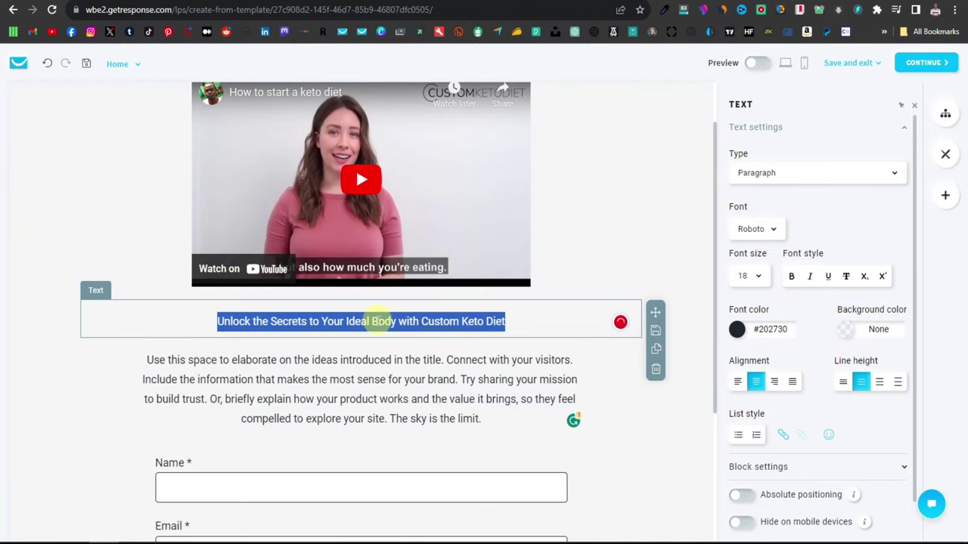
Step: Set the keto title's text type to Heading 2
{"action": "left_click", "coordinate": [890, 176]}
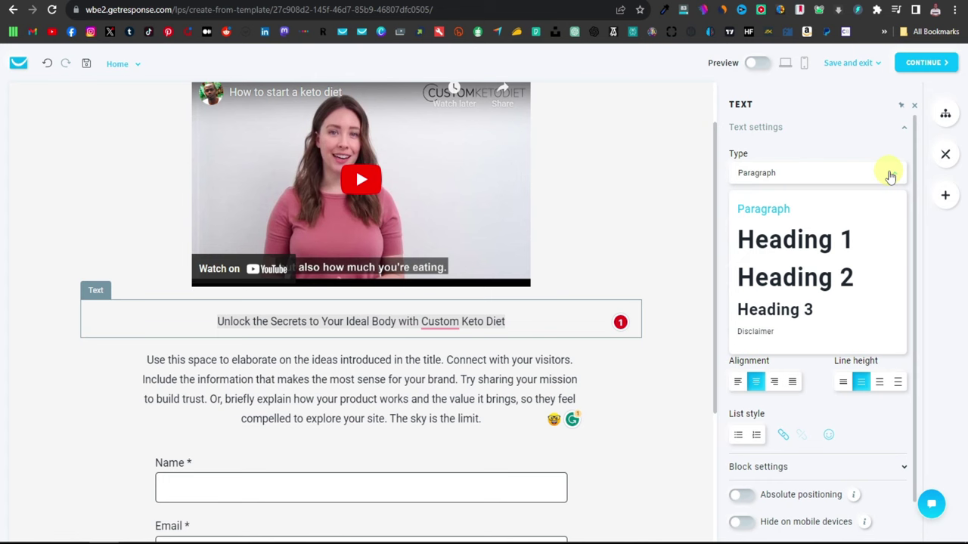
{"action": "left_click", "coordinate": [836, 242]}
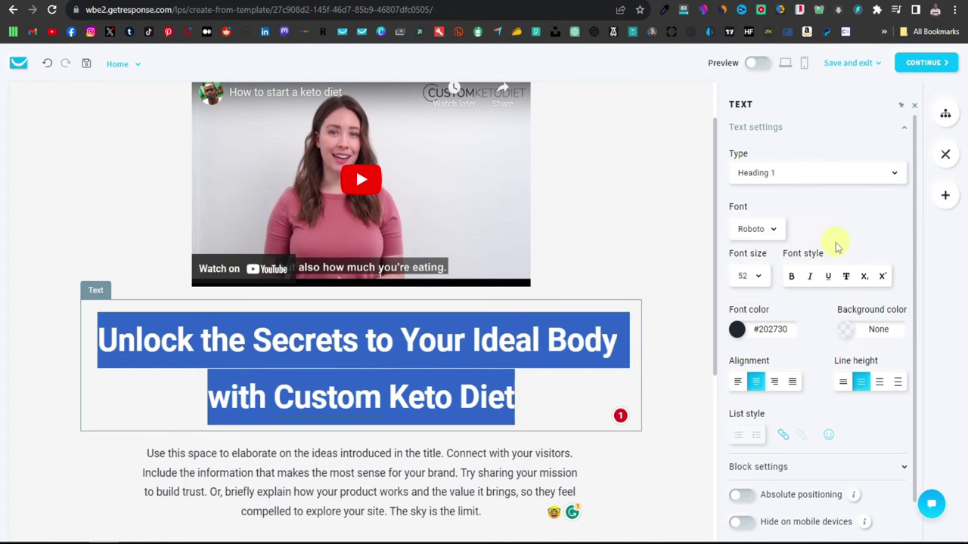
{"action": "left_click", "coordinate": [892, 174]}
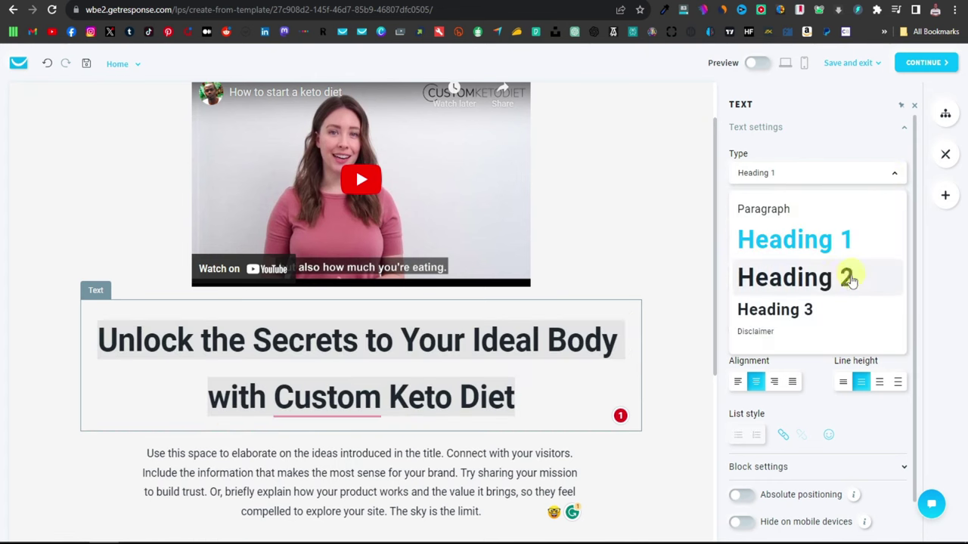
{"action": "left_click", "coordinate": [836, 280]}
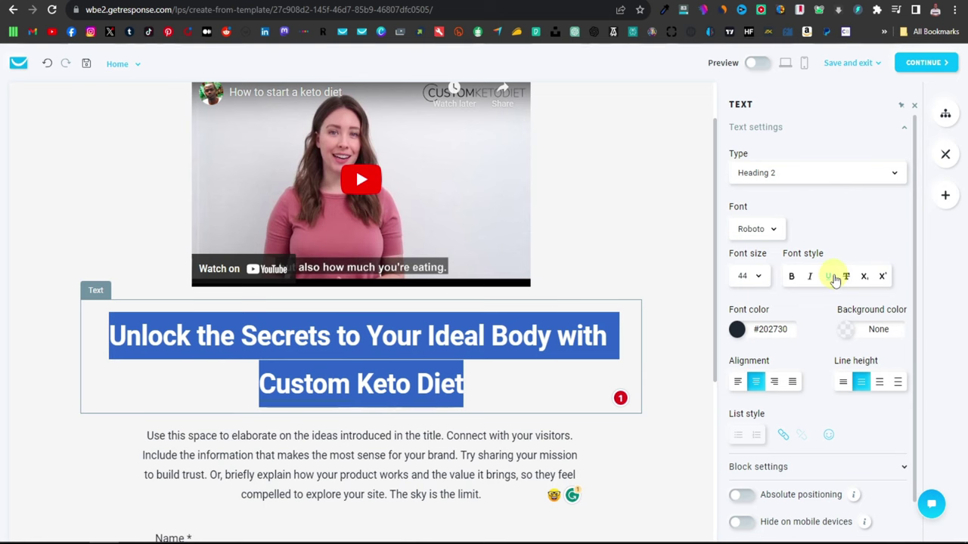
{"action": "scroll", "coordinate": [831, 282], "scroll_direction": "down", "scroll_amount": 2}
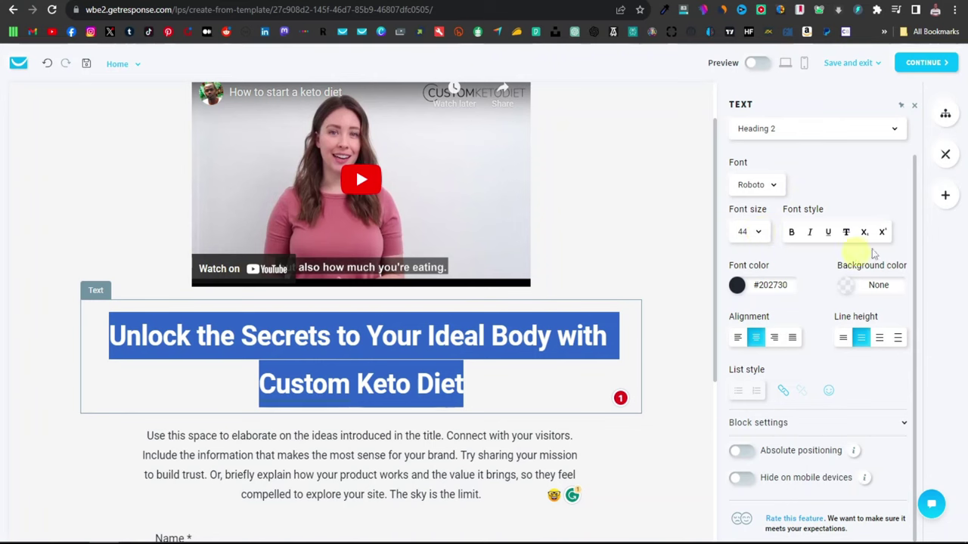
Step: Colour the whole title text bright red with the font colour picker
{"action": "left_click", "coordinate": [738, 287]}
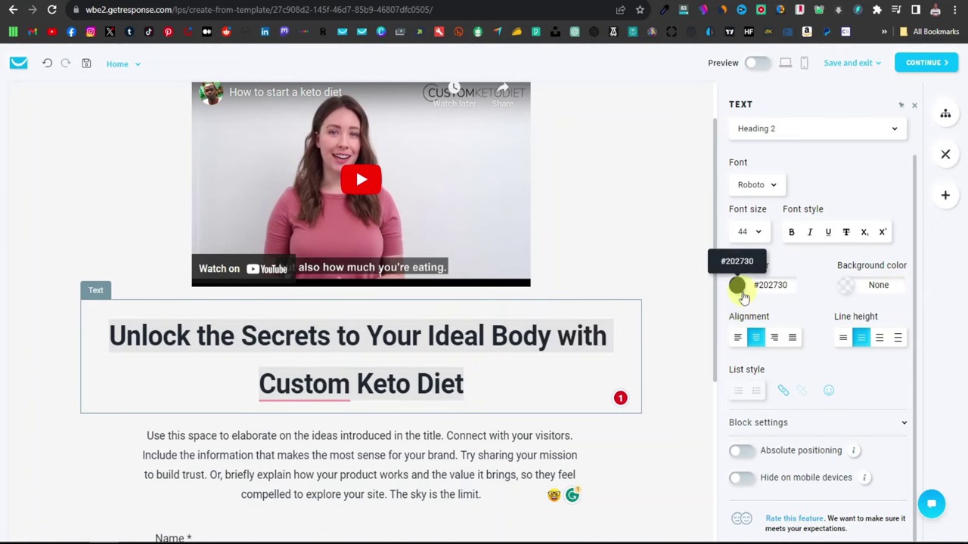
{"action": "left_click", "coordinate": [713, 366]}
{"action": "left_click", "coordinate": [756, 340]}
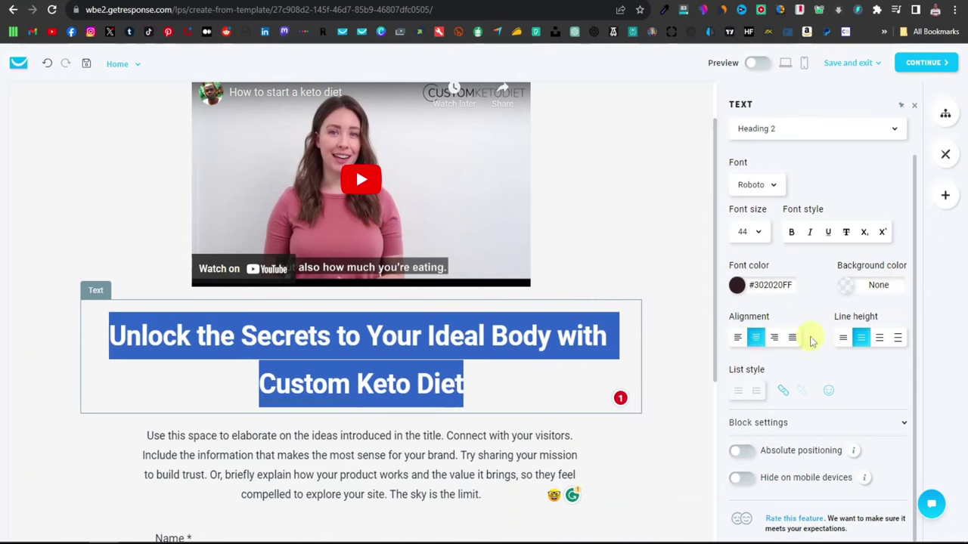
{"action": "left_click", "coordinate": [696, 367]}
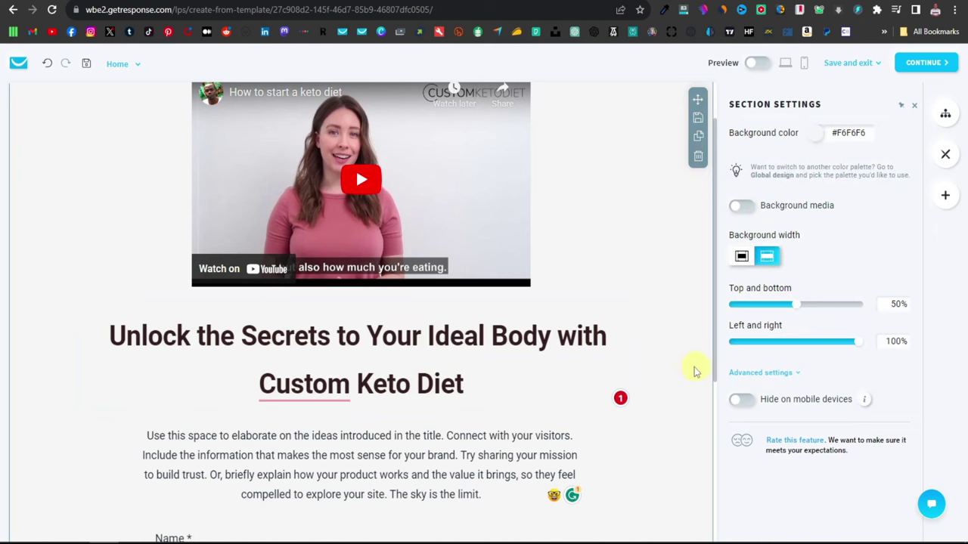
{"action": "left_click", "coordinate": [449, 349]}
{"action": "left_click_drag", "start_coordinate": [471, 383], "coordinate": [106, 335]}
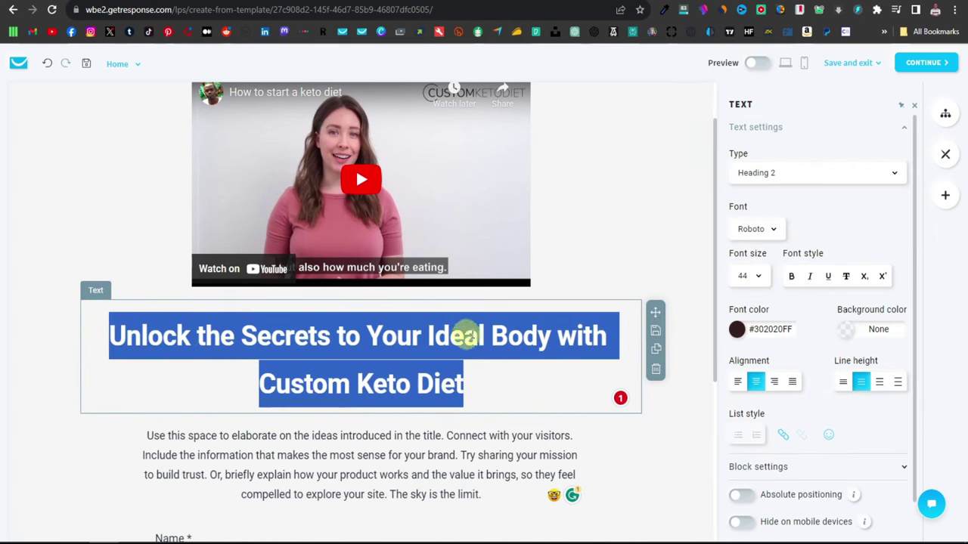
{"action": "left_click", "coordinate": [737, 330]}
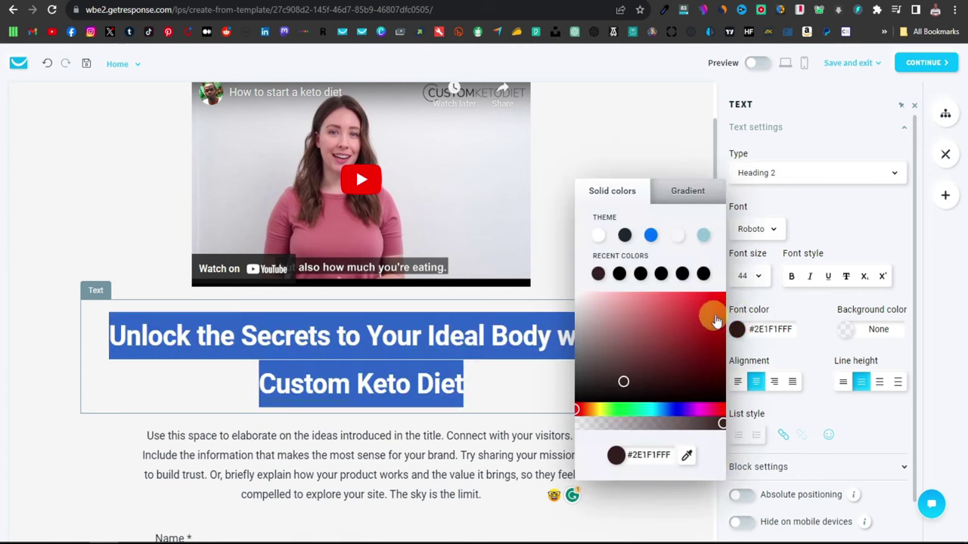
{"action": "left_click_drag", "start_coordinate": [625, 381], "coordinate": [703, 283]}
{"action": "left_click", "coordinate": [656, 409]}
{"action": "scroll", "coordinate": [423, 406], "scroll_direction": "down", "scroll_amount": 3}
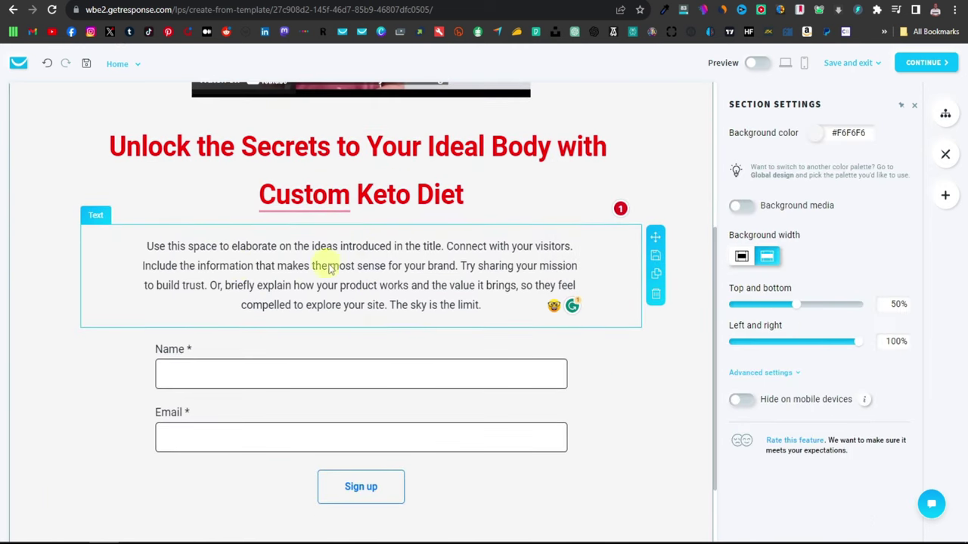
Step: Select the placeholder body paragraph and copy the keto sales copy from ChatGPT
{"action": "triple_click", "coordinate": [274, 267]}
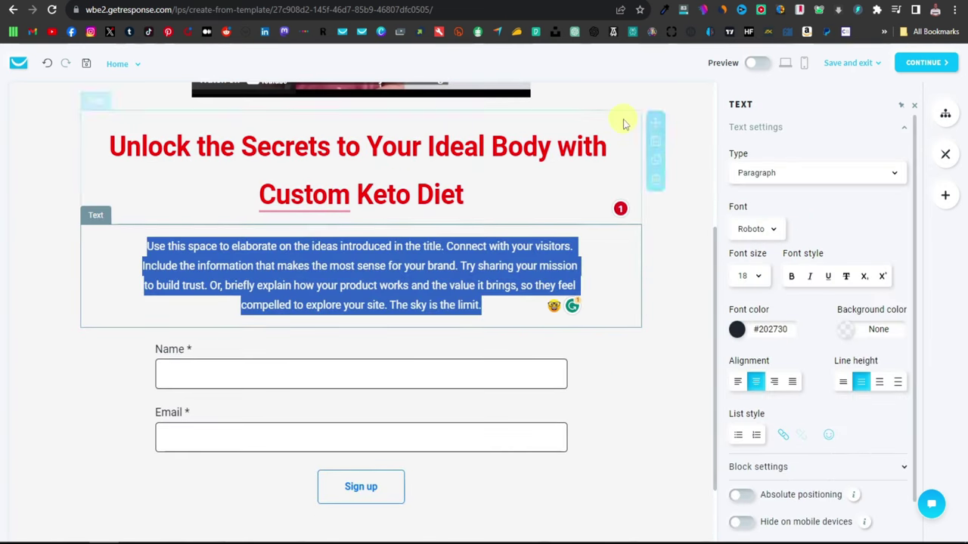
{"action": "key", "text": "ctrl+Tab"}
{"action": "scroll", "coordinate": [367, 227], "scroll_direction": "up", "scroll_amount": 10}
{"action": "left_click_drag", "start_coordinate": [367, 101], "coordinate": [503, 210]}
{"action": "right_click", "coordinate": [504, 211]}
{"action": "left_click", "coordinate": [505, 299]}
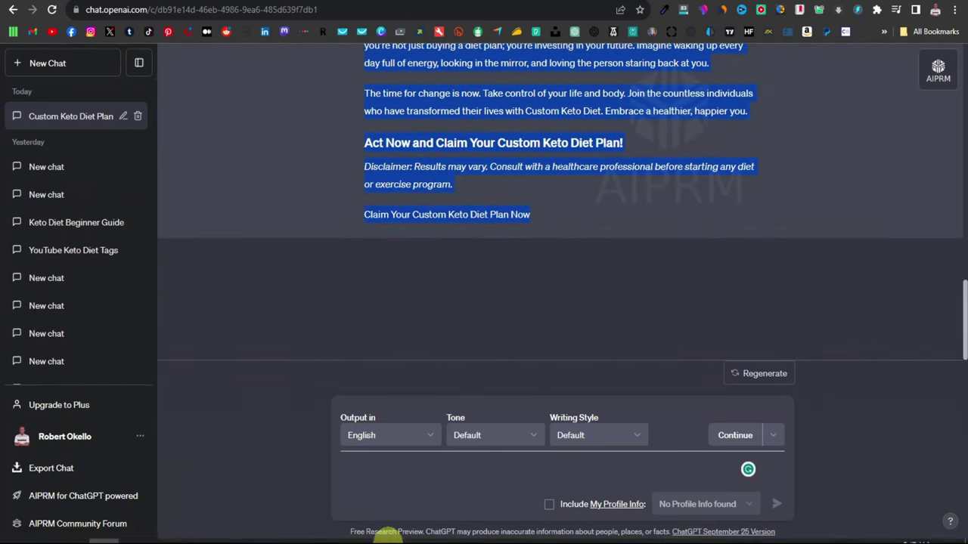
Step: Pass the sales copy through Notepad and paste it over the placeholder paragraph
{"action": "left_click", "coordinate": [280, 530]}
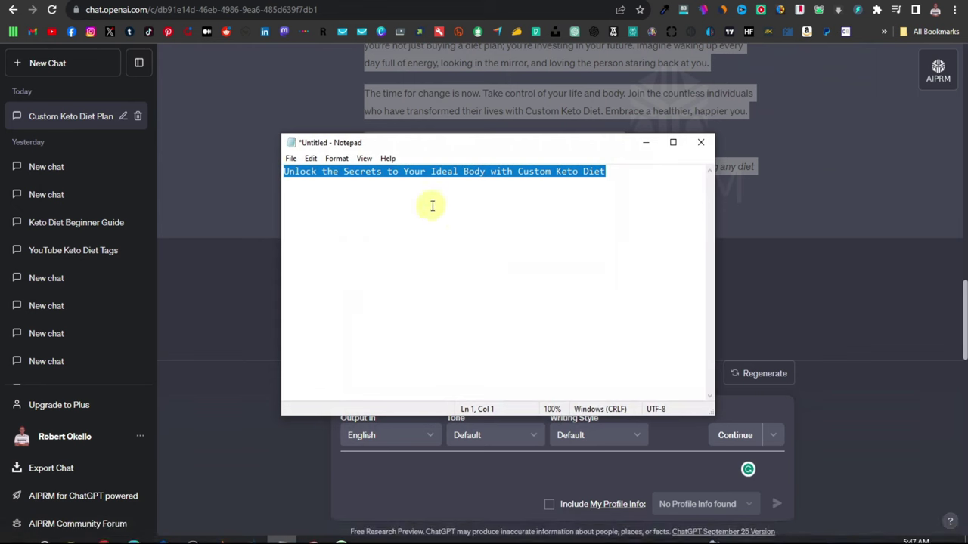
{"action": "right_click", "coordinate": [448, 175]}
{"action": "left_click", "coordinate": [483, 225]}
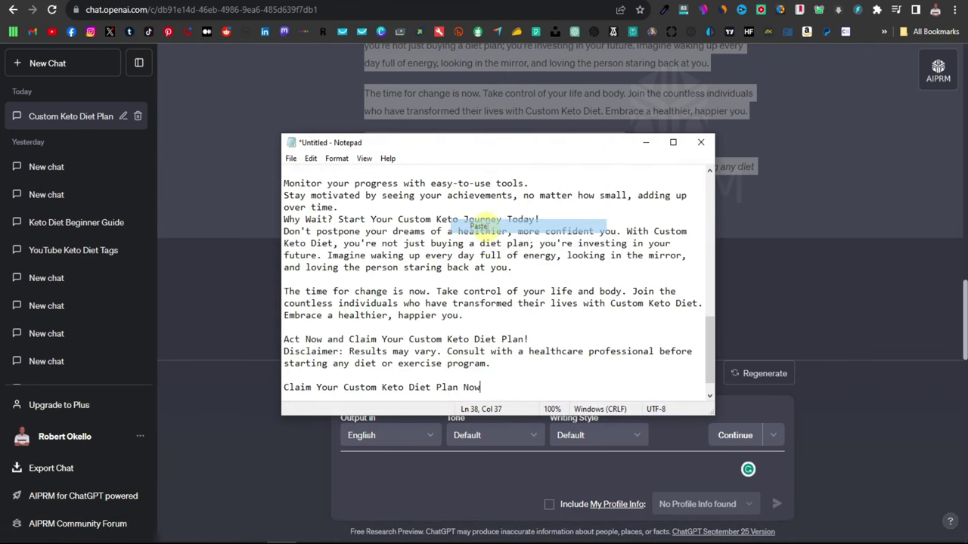
{"action": "left_click", "coordinate": [437, 277]}
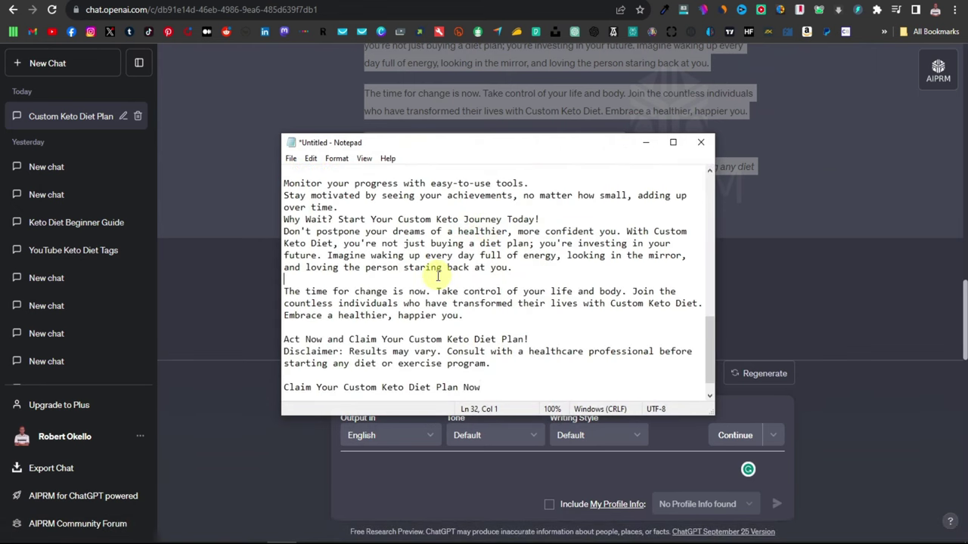
{"action": "key", "text": "ctrl+a"}
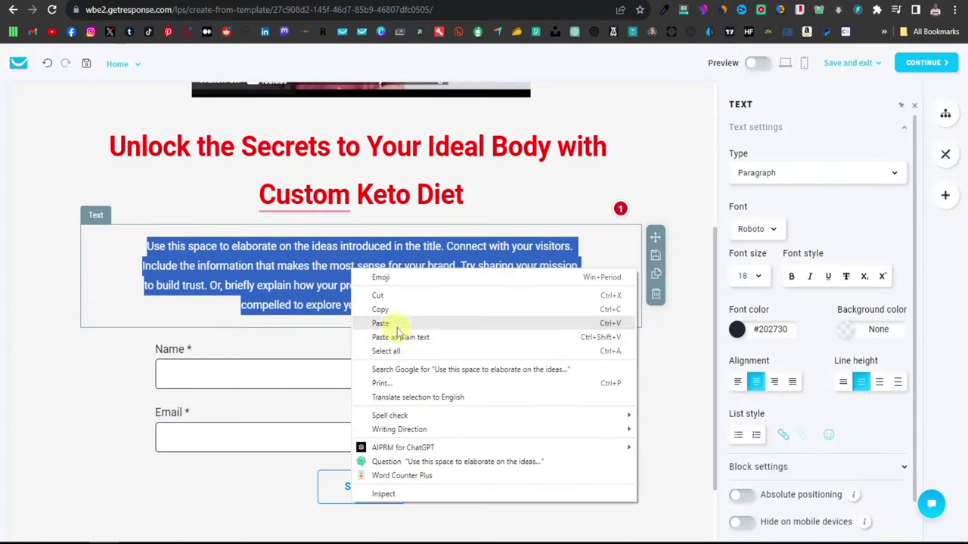
{"action": "left_click", "coordinate": [394, 321]}
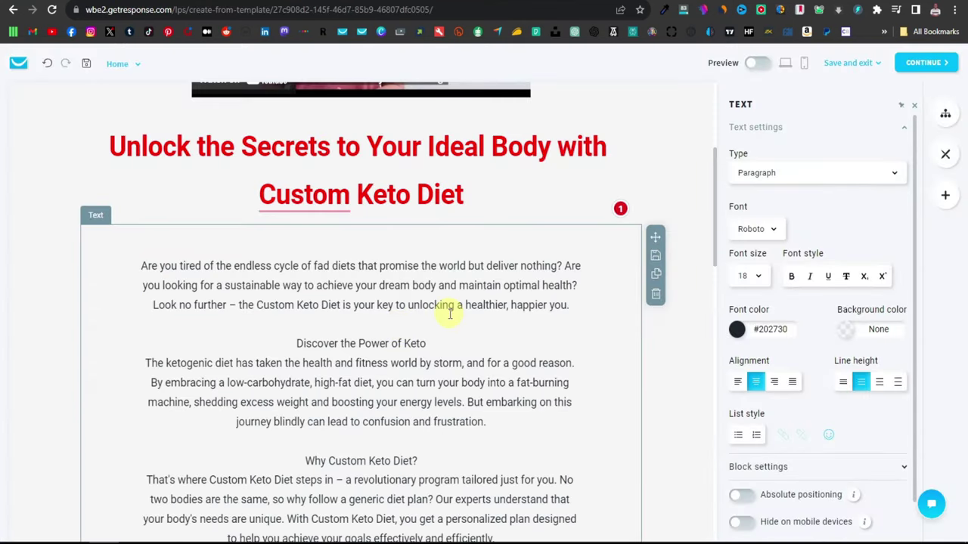
Step: Left-align all of the keto body text
{"action": "scroll", "coordinate": [446, 310], "scroll_direction": "down", "scroll_amount": 7}
{"action": "scroll", "coordinate": [424, 345], "scroll_direction": "up", "scroll_amount": 7}
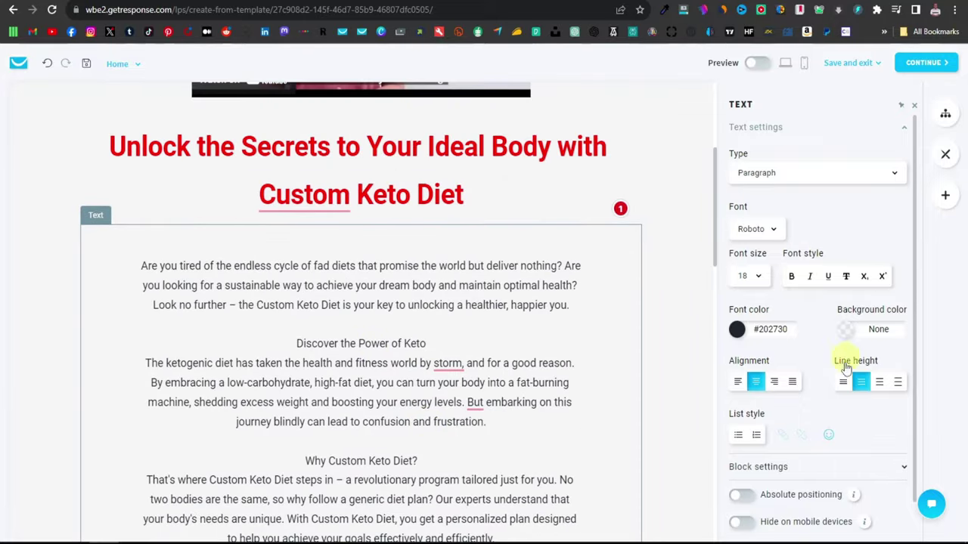
{"action": "left_click", "coordinate": [738, 383]}
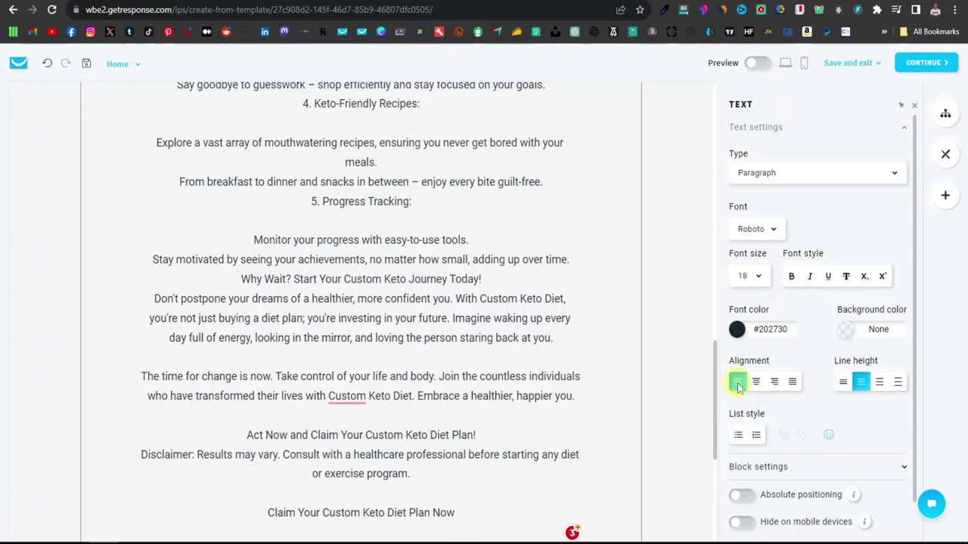
{"action": "left_click", "coordinate": [344, 316]}
{"action": "key", "text": "ctrl+a"}
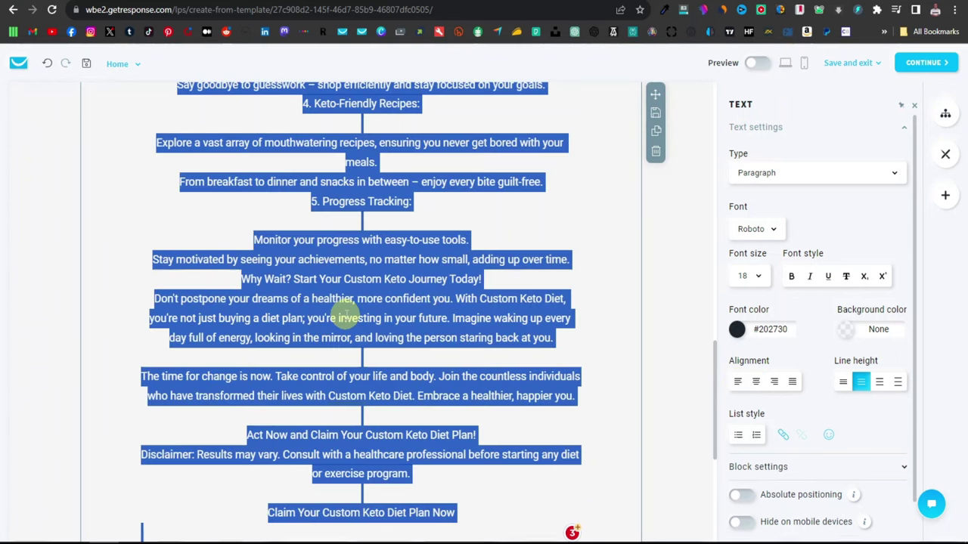
{"action": "left_click", "coordinate": [738, 383]}
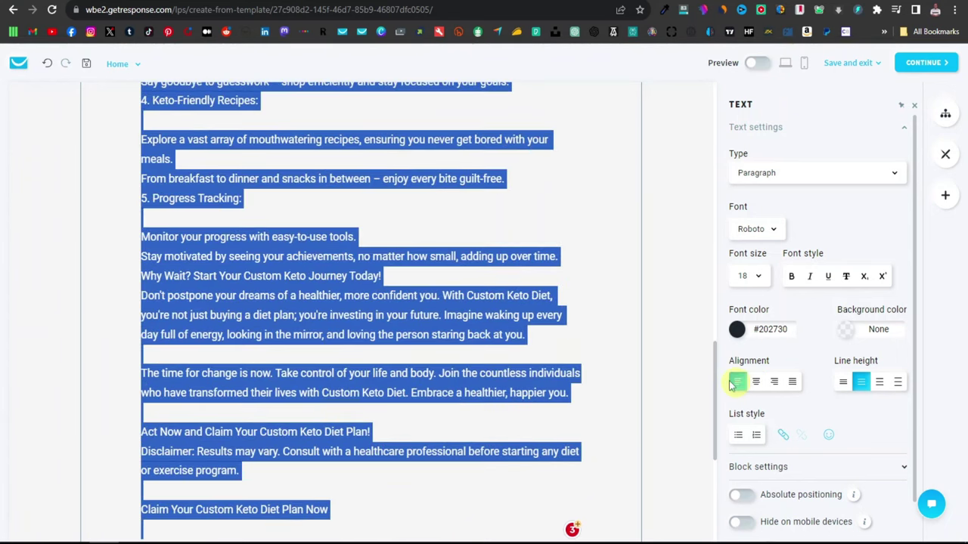
{"action": "left_click", "coordinate": [515, 345]}
Step: Open the settings of the signup form 'Signup form - Oct 21, 2023, 5:21 am'
{"action": "scroll", "coordinate": [345, 378], "scroll_direction": "up", "scroll_amount": 13}
{"action": "scroll", "coordinate": [346, 378], "scroll_direction": "down", "scroll_amount": 10}
{"action": "scroll", "coordinate": [348, 376], "scroll_direction": "up", "scroll_amount": 10}
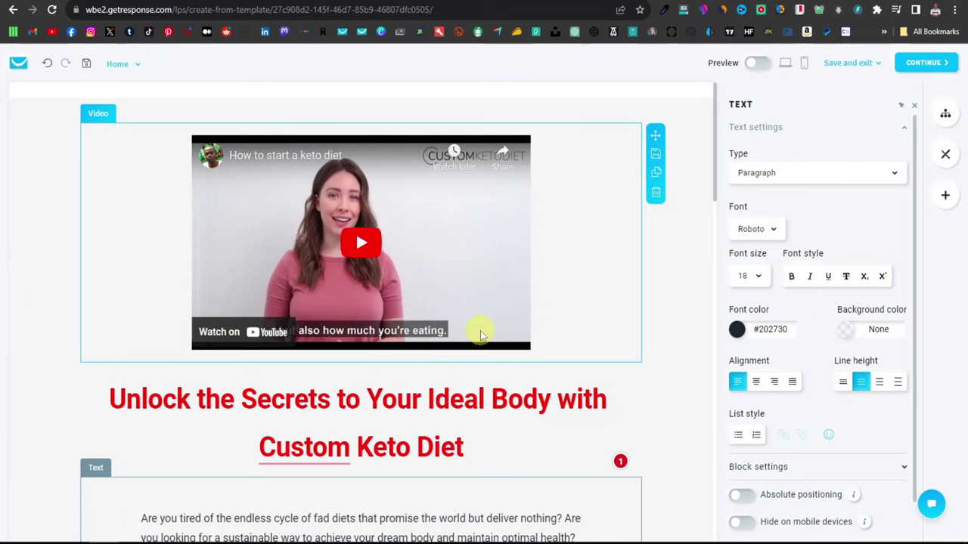
{"action": "scroll", "coordinate": [363, 335], "scroll_direction": "down", "scroll_amount": 2}
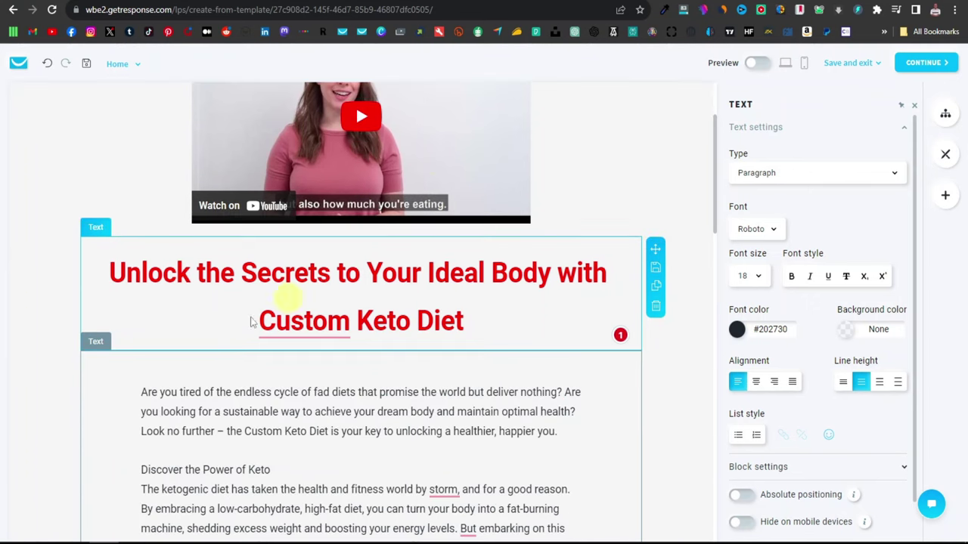
{"action": "scroll", "coordinate": [330, 357], "scroll_direction": "down", "scroll_amount": 8}
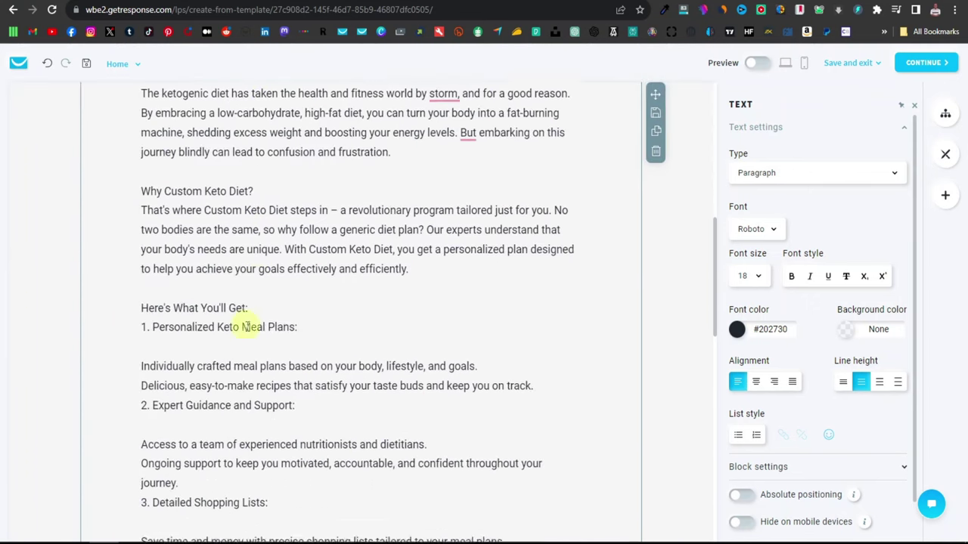
{"action": "scroll", "coordinate": [227, 326], "scroll_direction": "down", "scroll_amount": 10}
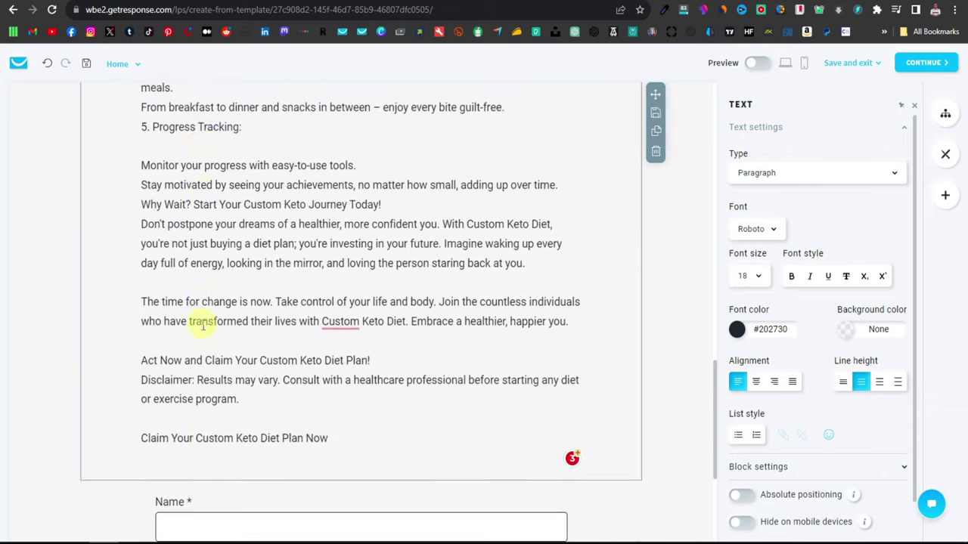
{"action": "scroll", "coordinate": [201, 325], "scroll_direction": "down", "scroll_amount": 2}
{"action": "left_click", "coordinate": [391, 400]}
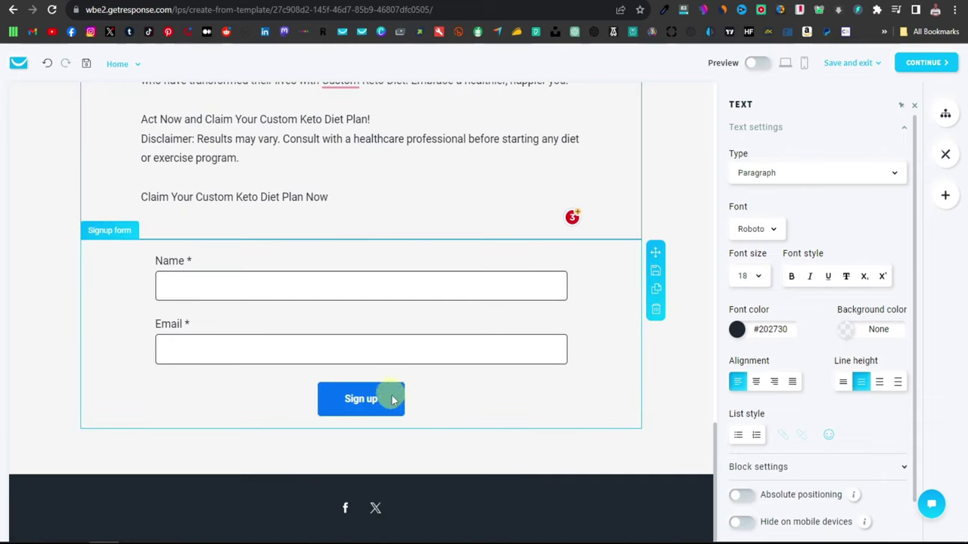
{"action": "left_click", "coordinate": [367, 405]}
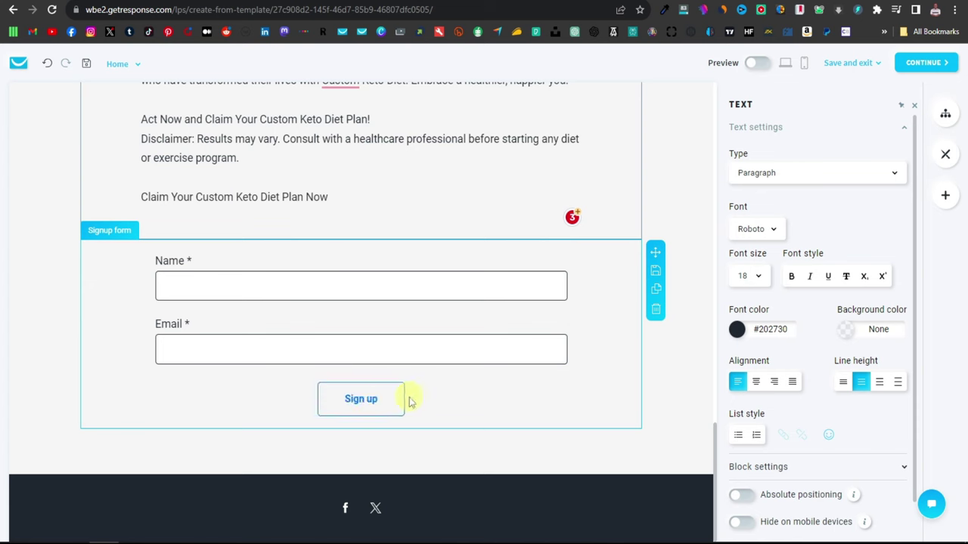
{"action": "left_click", "coordinate": [402, 400]}
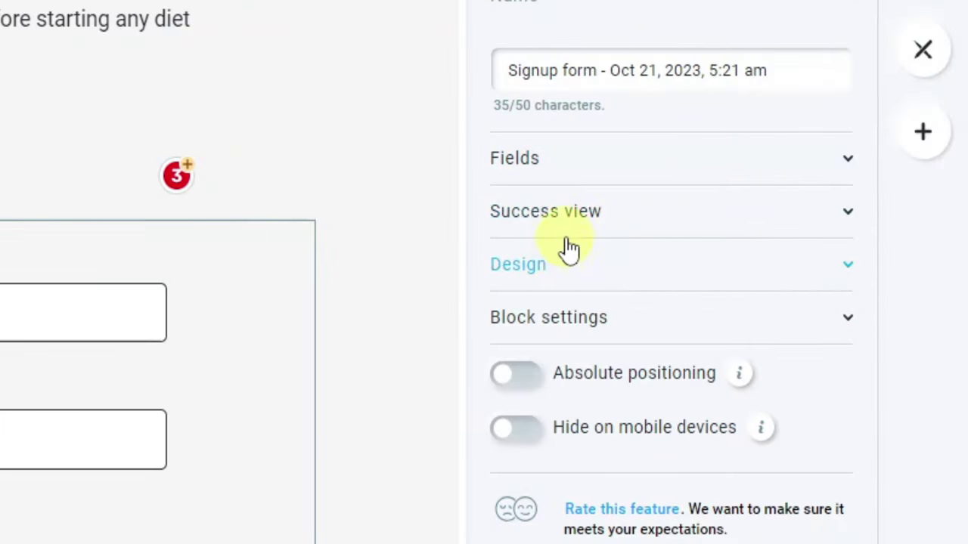
Step: Set the form's Success view to 'Redirect to another page or site'
{"action": "left_click", "coordinate": [852, 216]}
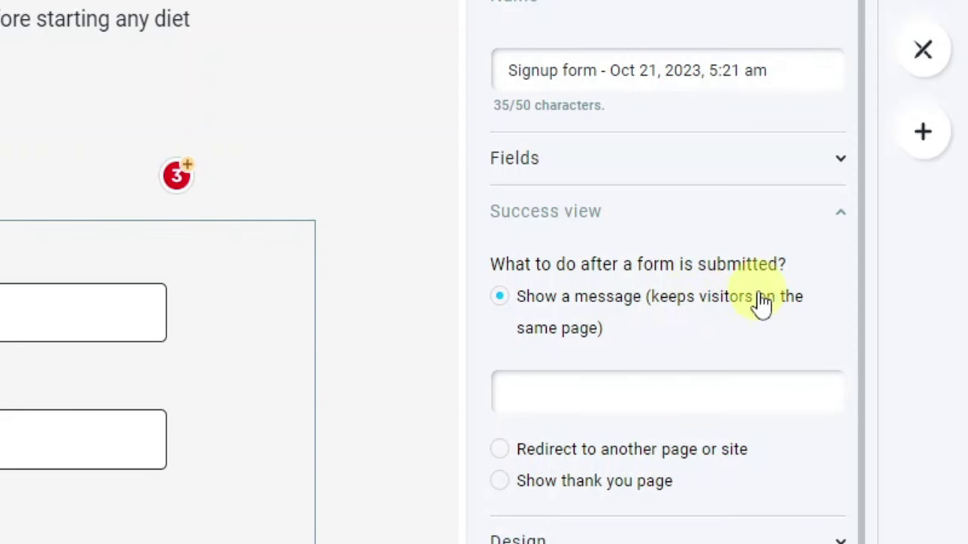
{"action": "left_click", "coordinate": [501, 452]}
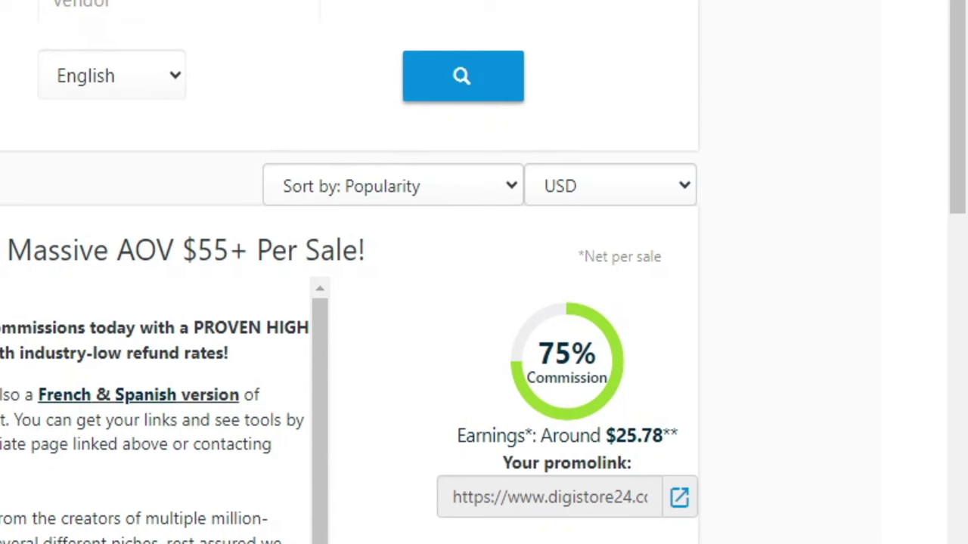
Step: Copy the Digistore24 promolink for the 75% commission keto offer
{"action": "scroll", "coordinate": [409, 359], "scroll_direction": "down", "scroll_amount": 2}
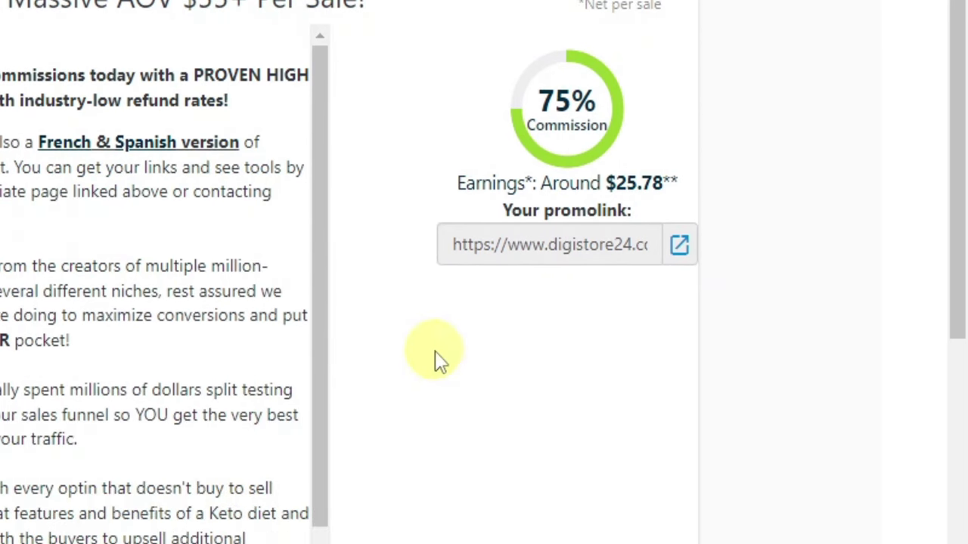
{"action": "left_click", "coordinate": [567, 261]}
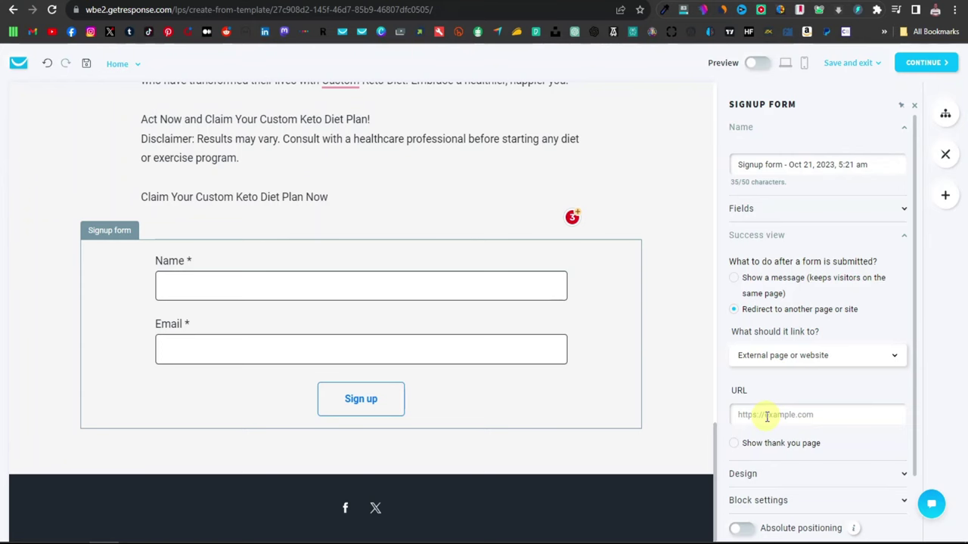
Step: Paste the Digistore24 promolink as the redirect URL and collapse Success view
{"action": "left_click", "coordinate": [768, 415]}
{"action": "right_click", "coordinate": [768, 415]}
{"action": "left_click", "coordinate": [804, 329]}
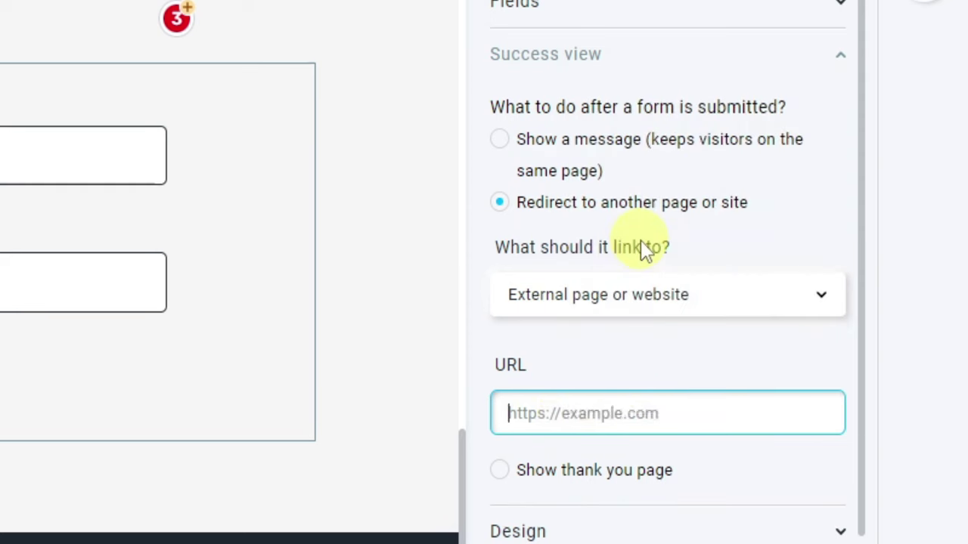
{"action": "key", "text": "ctrl+v"}
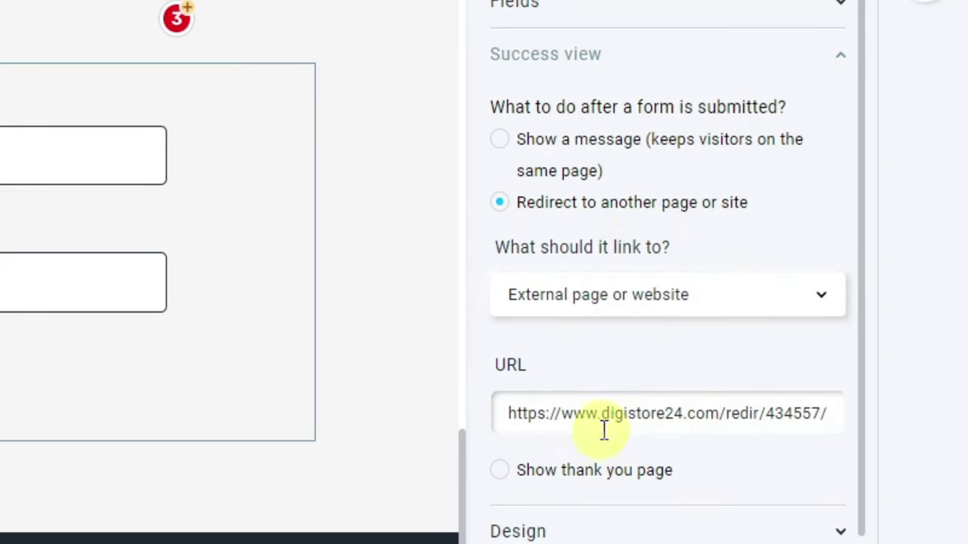
{"action": "left_click", "coordinate": [839, 60]}
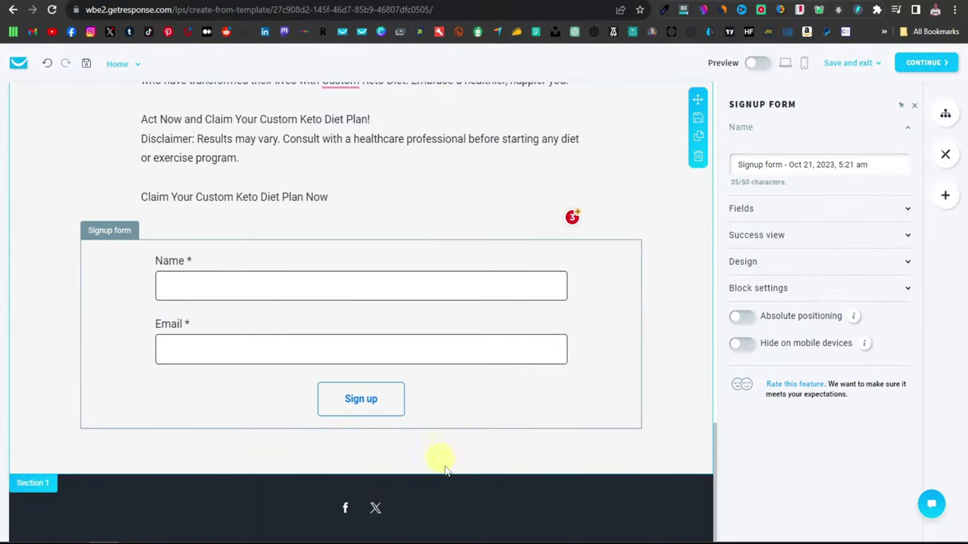
Step: Select the Name, Email and Sign up form on the page again
{"action": "scroll", "coordinate": [572, 459], "scroll_direction": "up", "scroll_amount": 5}
{"action": "scroll", "coordinate": [354, 363], "scroll_direction": "up", "scroll_amount": 12}
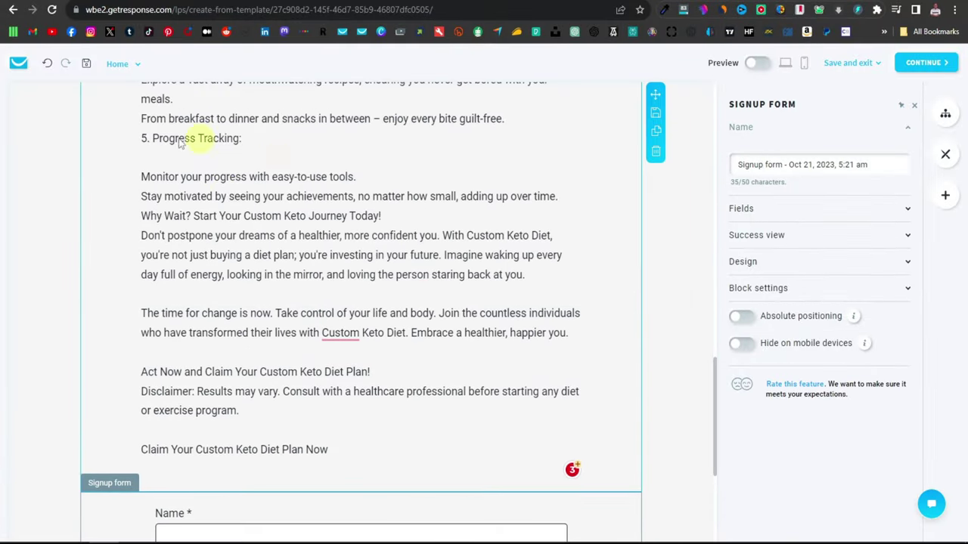
{"action": "scroll", "coordinate": [254, 266], "scroll_direction": "up", "scroll_amount": 7}
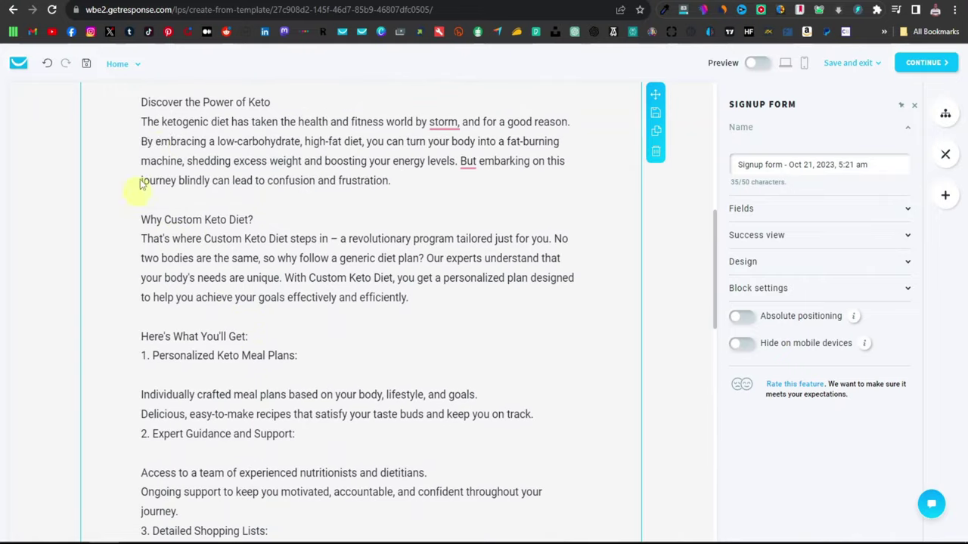
{"action": "scroll", "coordinate": [151, 217], "scroll_direction": "down", "scroll_amount": 5}
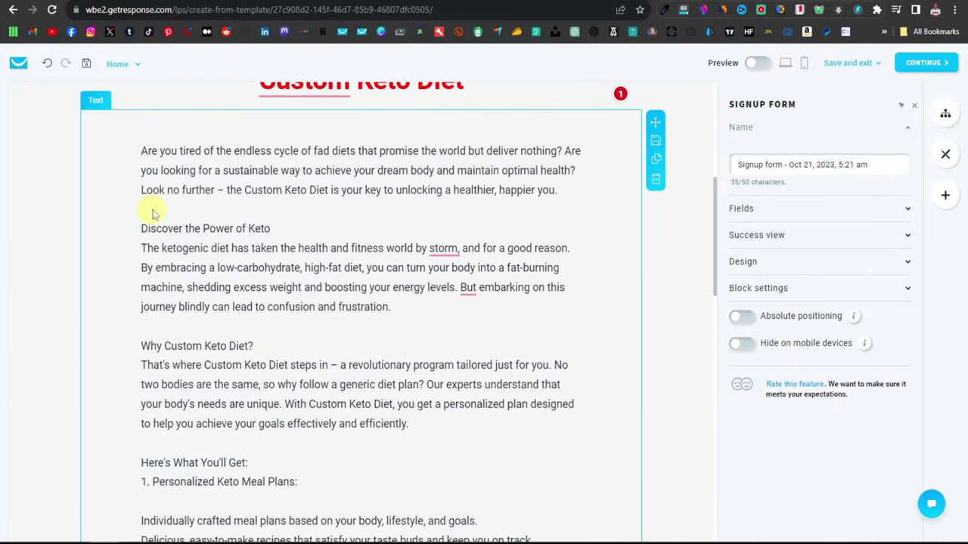
{"action": "scroll", "coordinate": [169, 232], "scroll_direction": "down", "scroll_amount": 10}
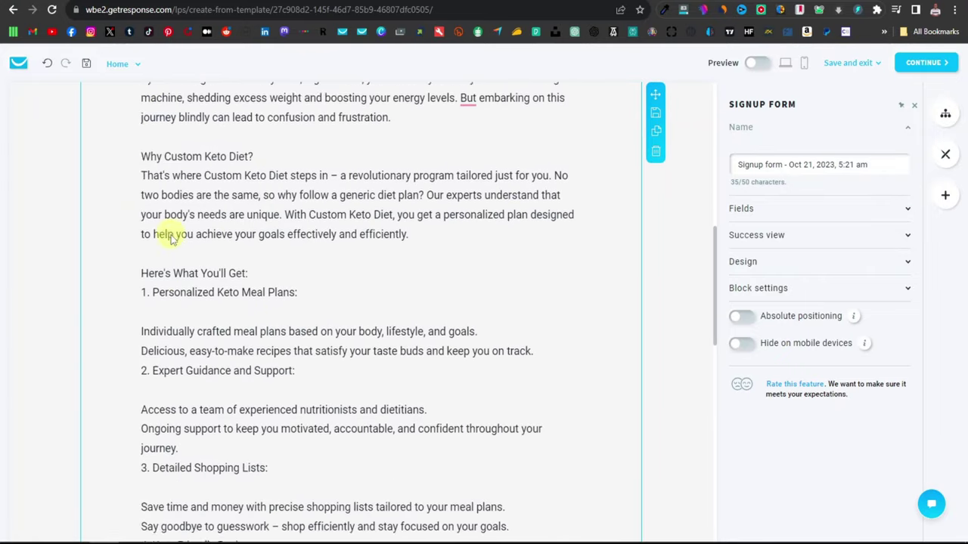
{"action": "scroll", "coordinate": [182, 280], "scroll_direction": "down", "scroll_amount": 7}
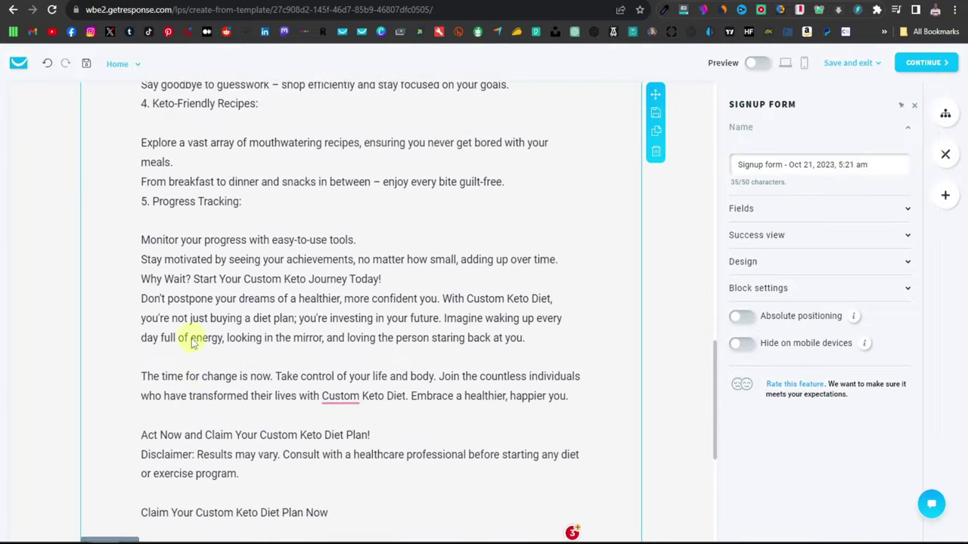
{"action": "scroll", "coordinate": [265, 337], "scroll_direction": "down", "scroll_amount": 4}
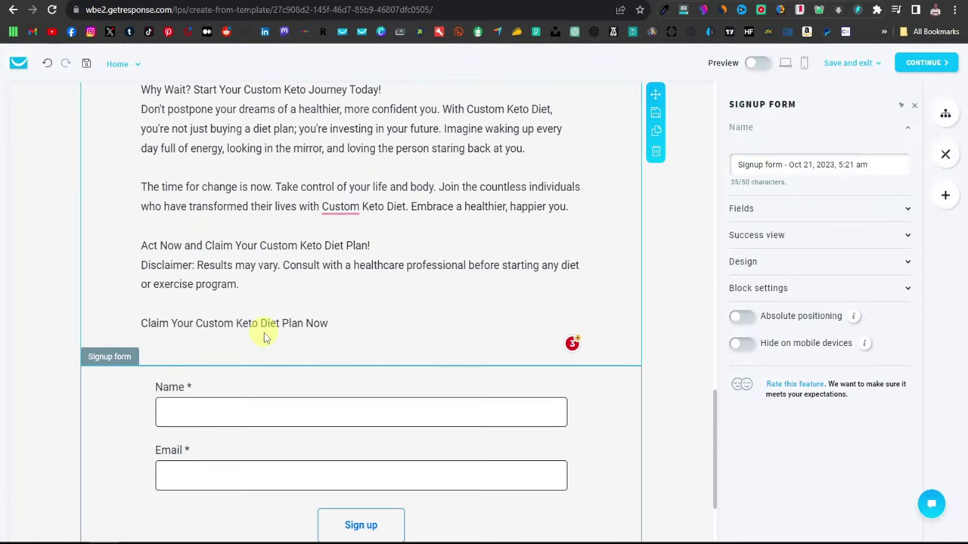
{"action": "left_click", "coordinate": [367, 405]}
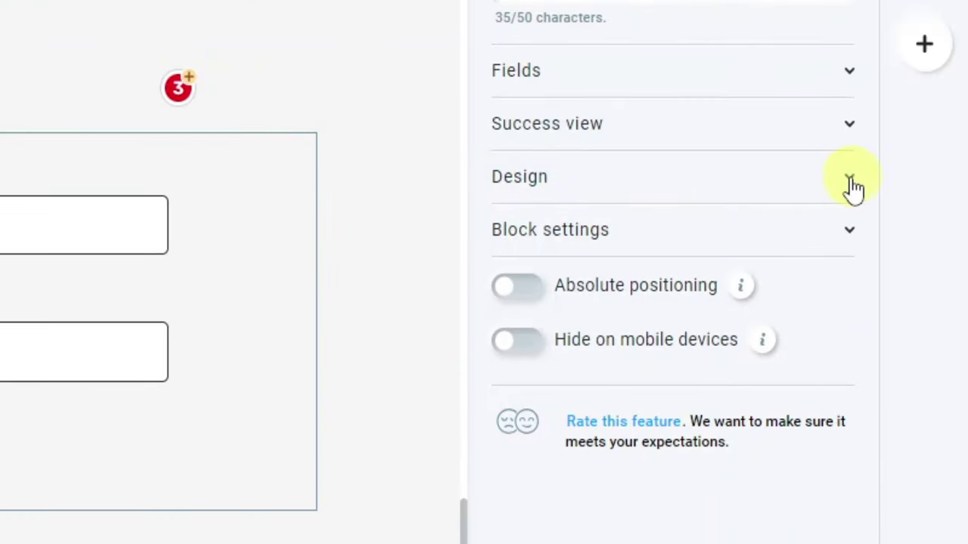
Step: Replace the form button text 'Sign up' with 'Get Access Now' under Design > Button
{"action": "left_click", "coordinate": [850, 185]}
{"action": "left_click", "coordinate": [534, 282]}
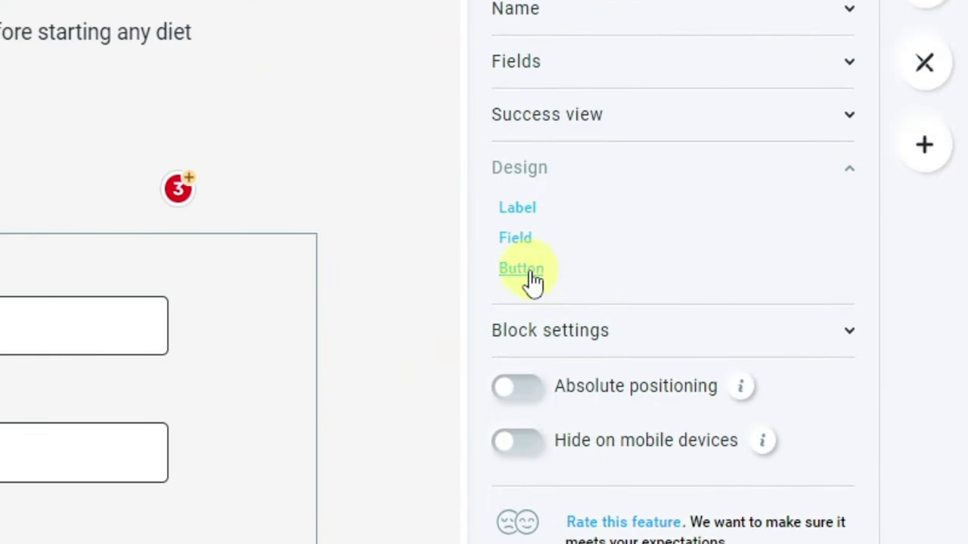
{"action": "left_click", "coordinate": [534, 281]}
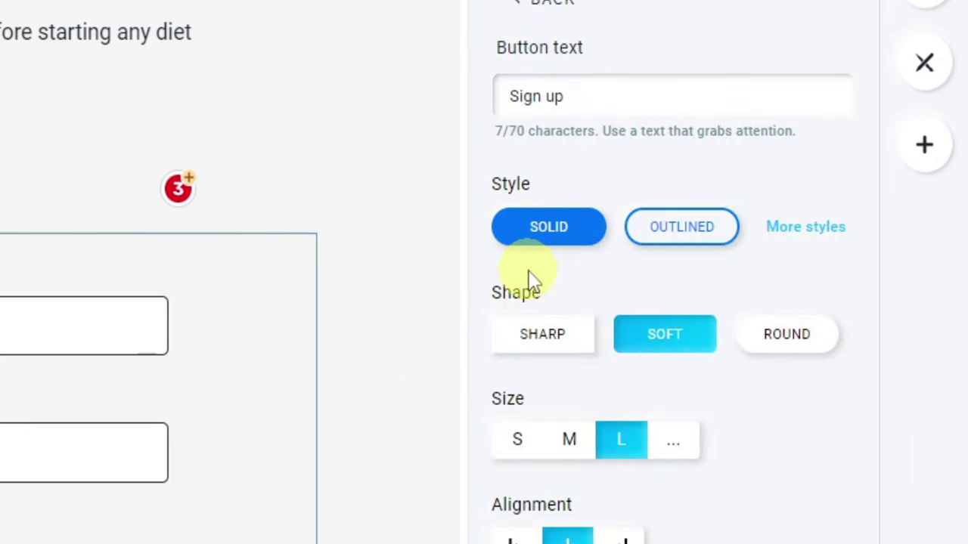
{"action": "left_click_drag", "start_coordinate": [566, 96], "coordinate": [469, 102]}
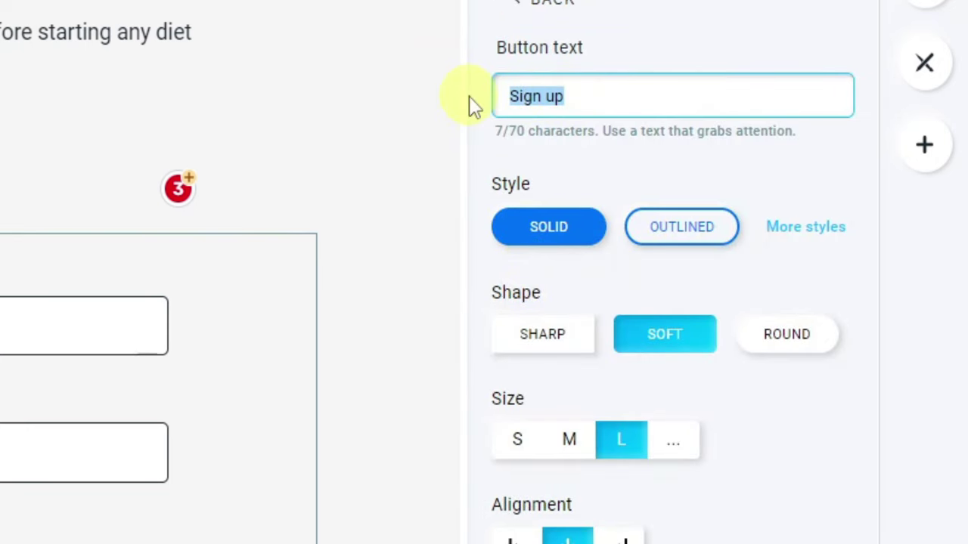
{"action": "type", "text": "Get Access No"}
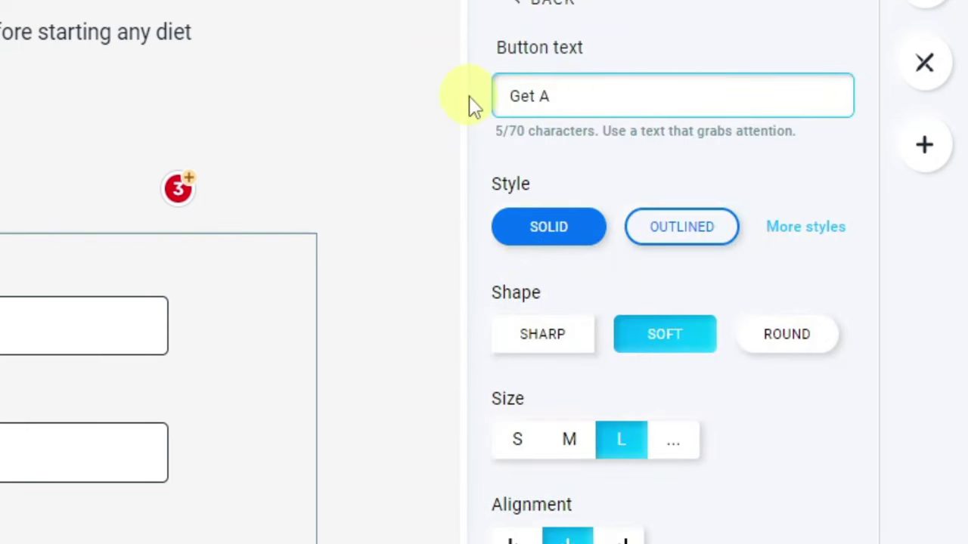
{"action": "type", "text": "w"}
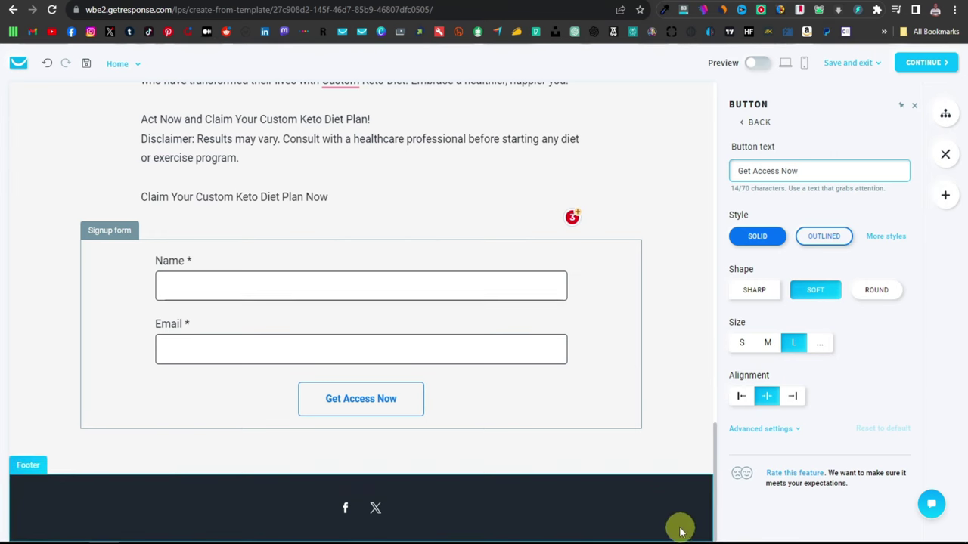
{"action": "scroll", "coordinate": [685, 508], "scroll_direction": "up", "scroll_amount": 5}
{"action": "scroll", "coordinate": [680, 506], "scroll_direction": "up", "scroll_amount": 10}
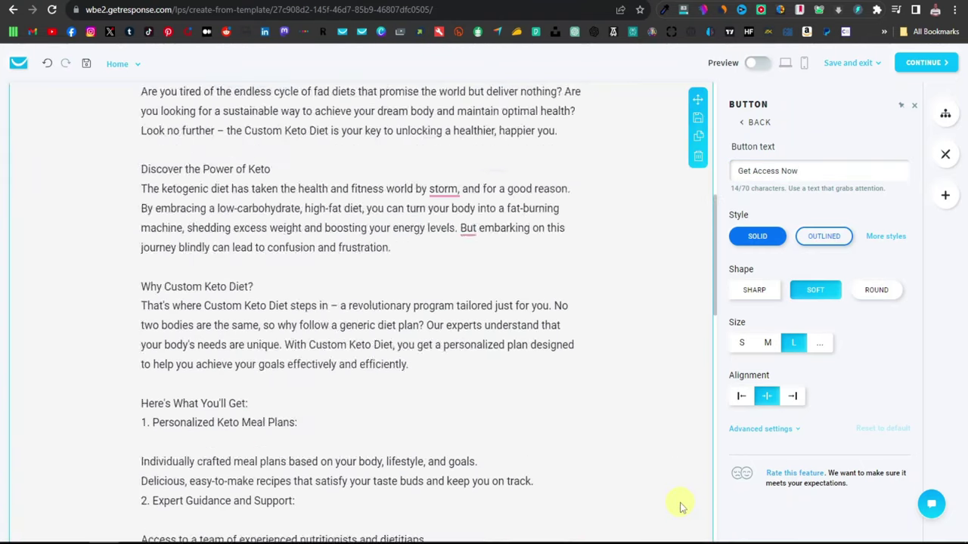
{"action": "scroll", "coordinate": [682, 482], "scroll_direction": "down", "scroll_amount": 3}
{"action": "scroll", "coordinate": [681, 481], "scroll_direction": "up", "scroll_amount": 3}
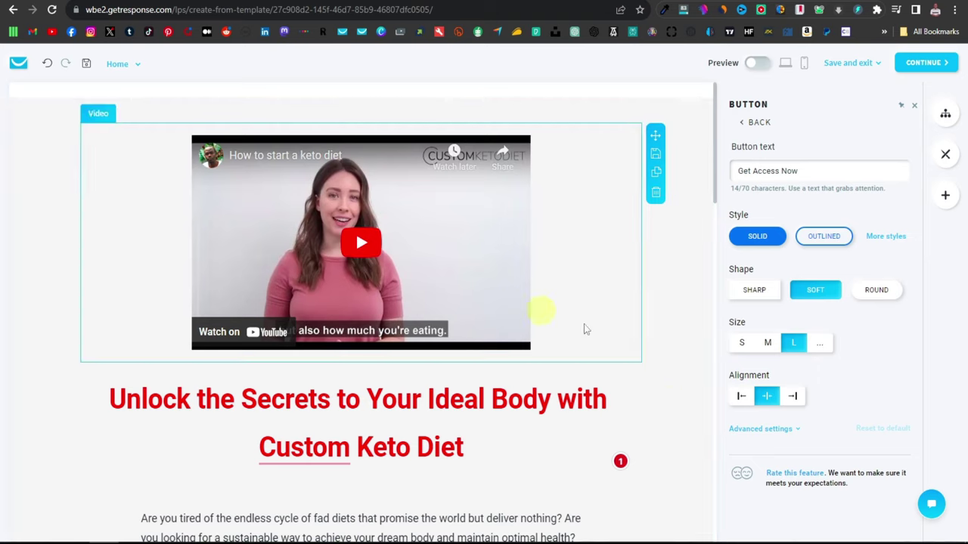
{"action": "scroll", "coordinate": [666, 426], "scroll_direction": "down", "scroll_amount": 15}
{"action": "scroll", "coordinate": [665, 426], "scroll_direction": "up", "scroll_amount": 15}
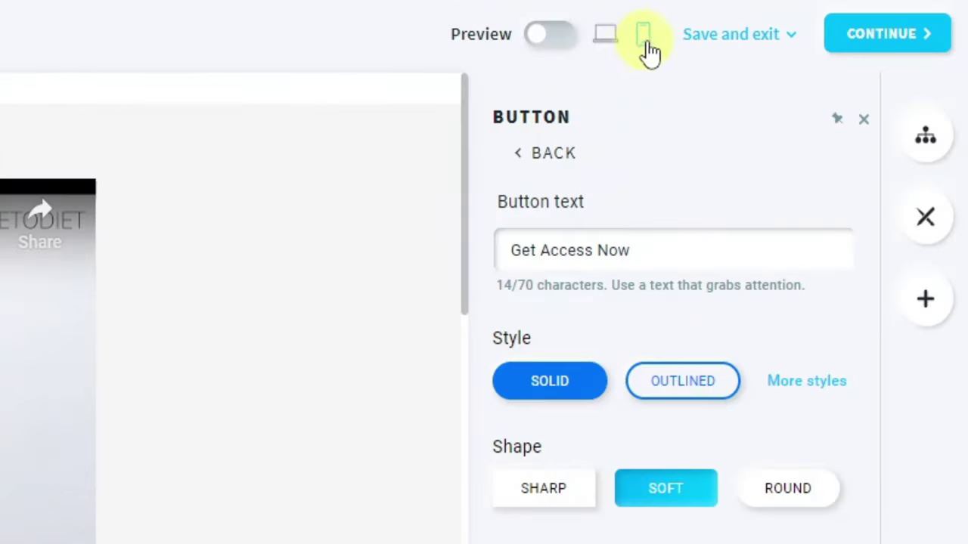
{"action": "left_click", "coordinate": [643, 38]}
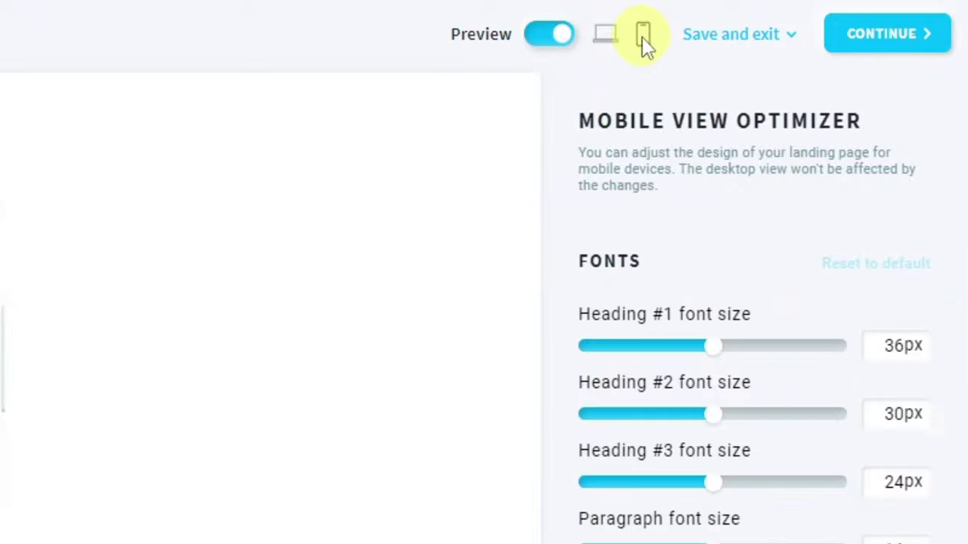
{"action": "scroll", "coordinate": [383, 248], "scroll_direction": "down", "scroll_amount": 5}
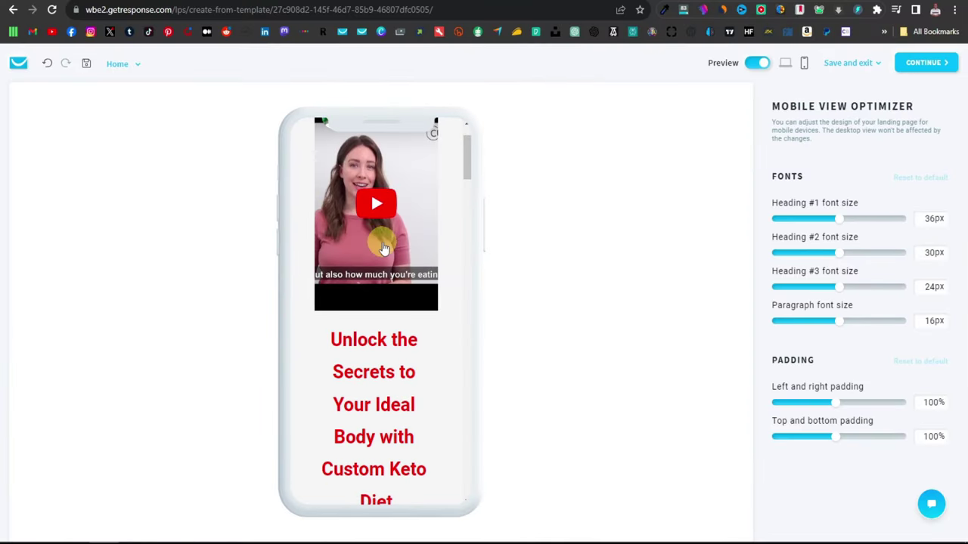
{"action": "scroll", "coordinate": [384, 248], "scroll_direction": "down", "scroll_amount": 2}
{"action": "scroll", "coordinate": [384, 248], "scroll_direction": "up", "scroll_amount": 2}
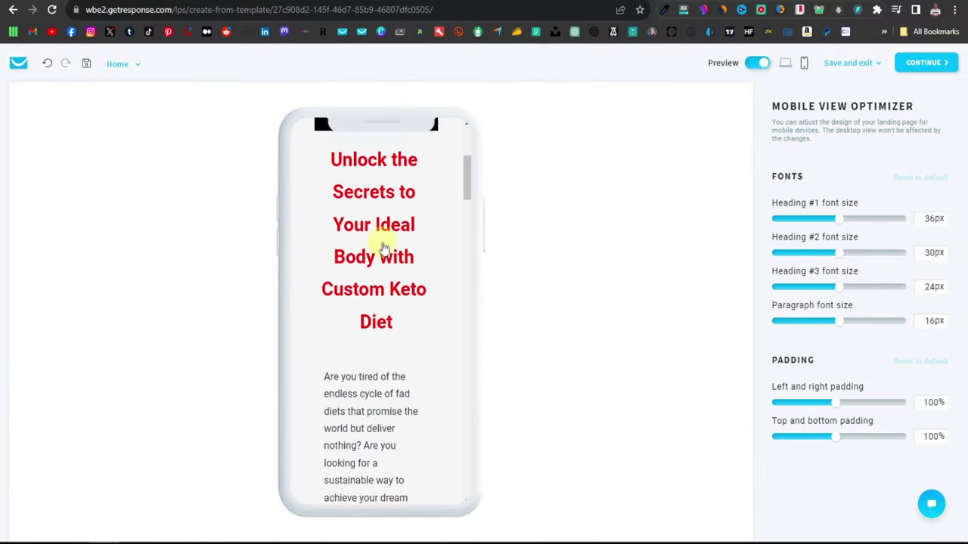
{"action": "scroll", "coordinate": [384, 248], "scroll_direction": "down", "scroll_amount": 6}
{"action": "scroll", "coordinate": [383, 248], "scroll_direction": "down", "scroll_amount": 8}
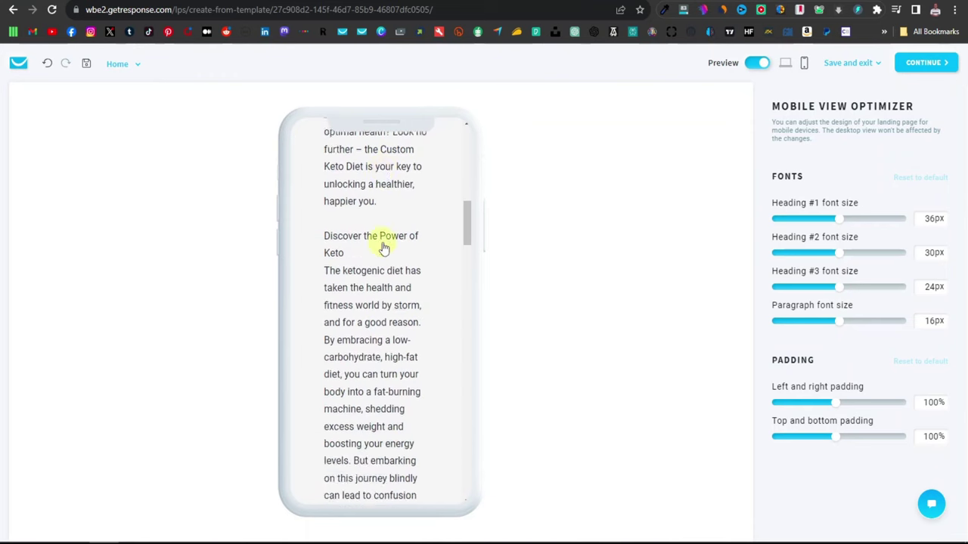
{"action": "scroll", "coordinate": [384, 314], "scroll_direction": "down", "scroll_amount": 10}
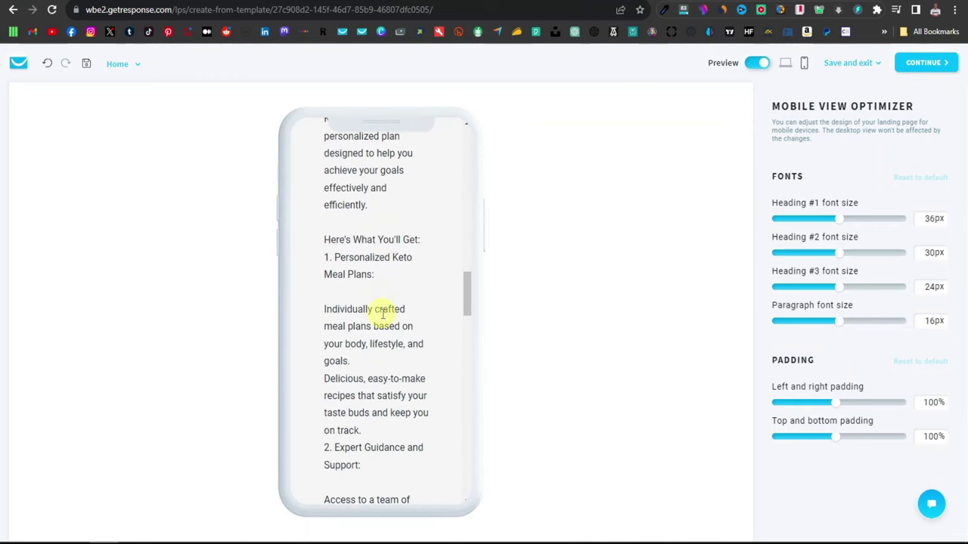
{"action": "scroll", "coordinate": [383, 314], "scroll_direction": "down", "scroll_amount": 10}
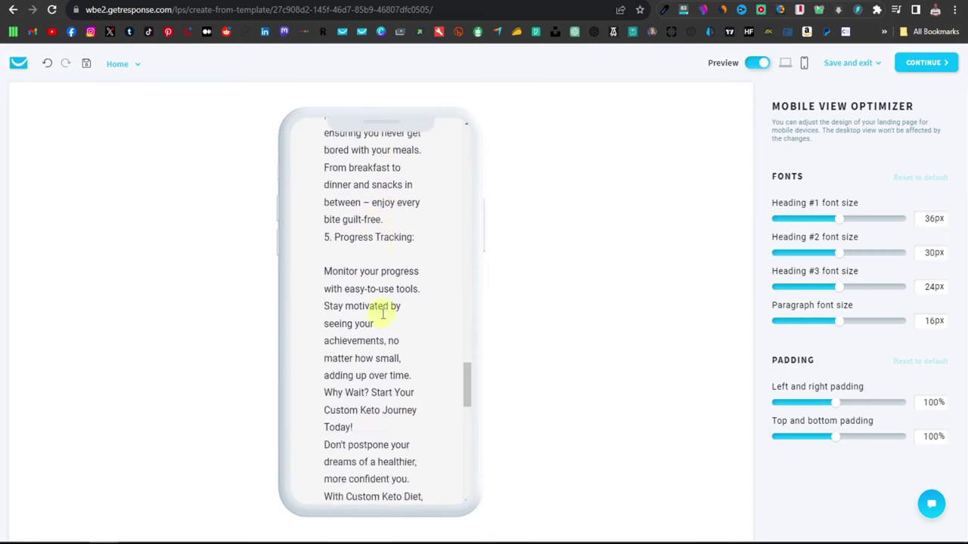
{"action": "scroll", "coordinate": [384, 321], "scroll_direction": "down", "scroll_amount": 5}
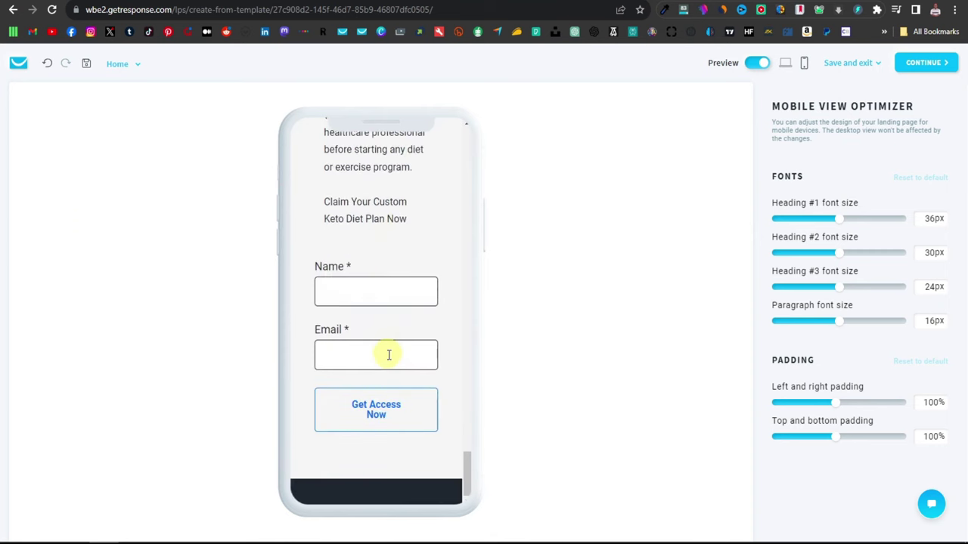
{"action": "scroll", "coordinate": [393, 370], "scroll_direction": "up", "scroll_amount": 15}
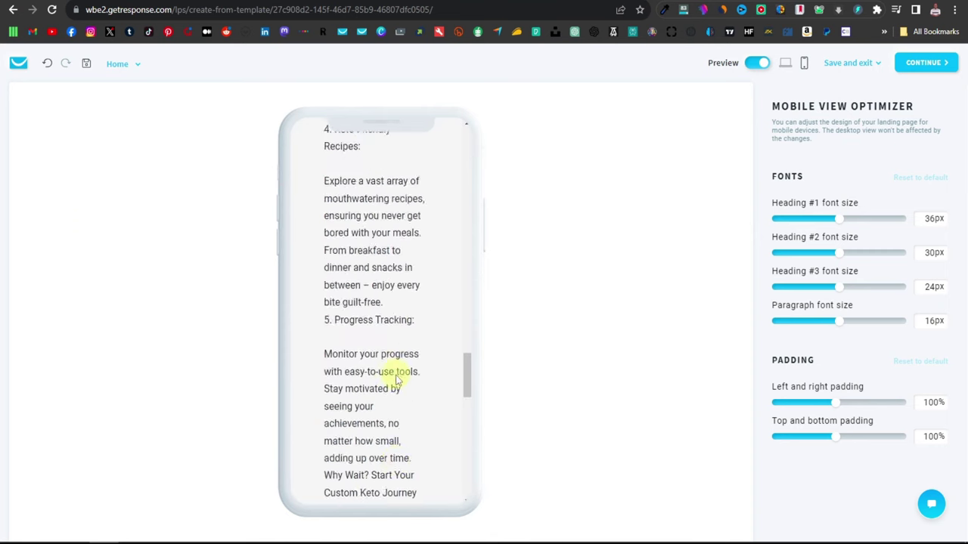
{"action": "scroll", "coordinate": [396, 380], "scroll_direction": "up", "scroll_amount": 5}
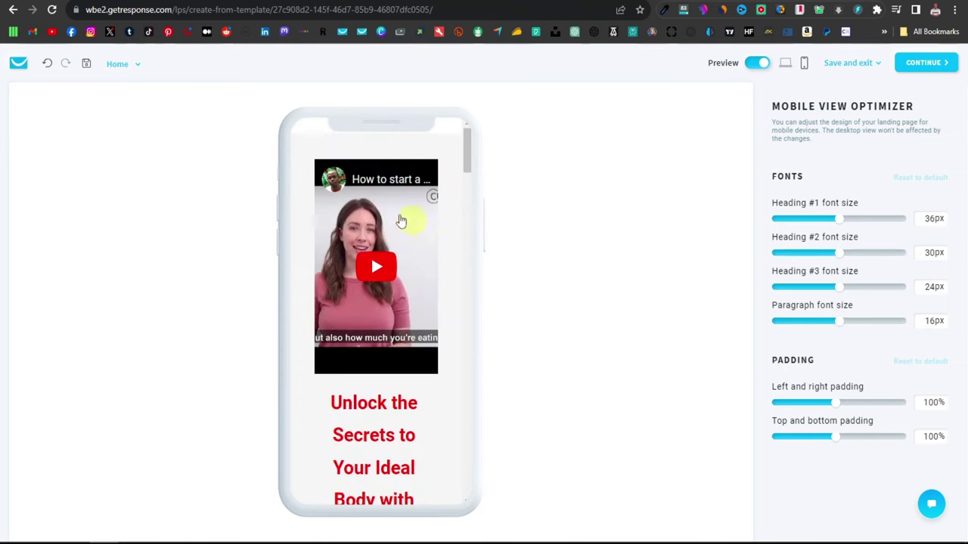
{"action": "left_click", "coordinate": [785, 63]}
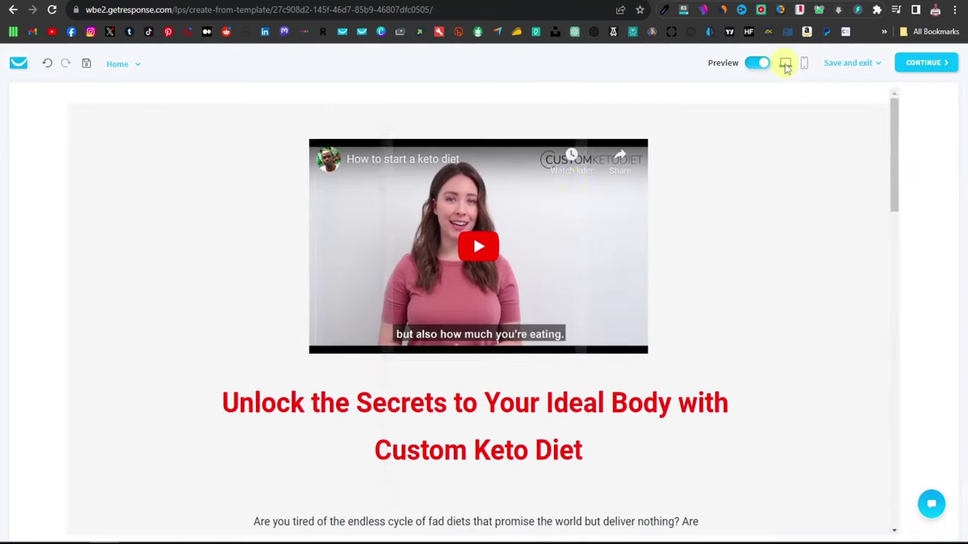
Step: Save and exit, rename the page 'Custom Keto Diet', and publish it on a gr-site.com domain
{"action": "left_click", "coordinate": [847, 63]}
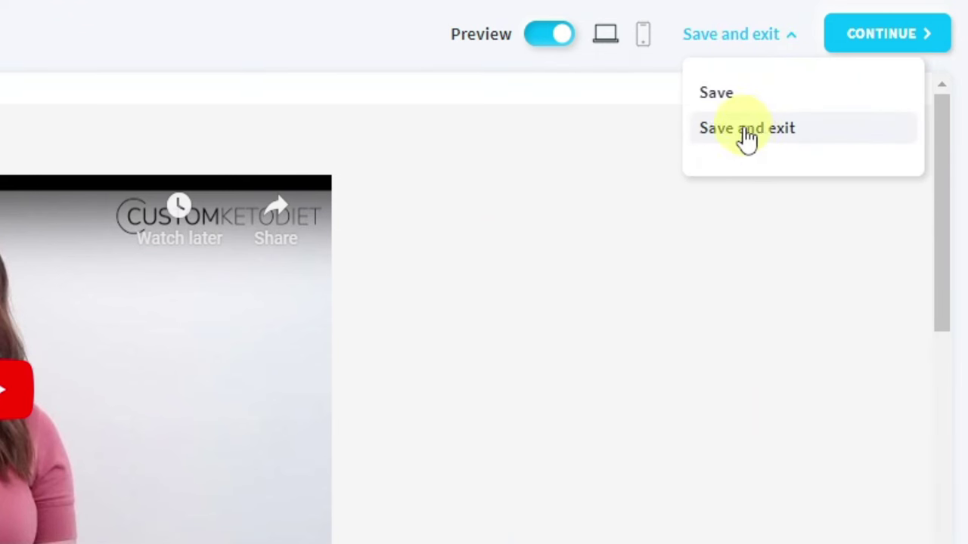
{"action": "left_click", "coordinate": [748, 129]}
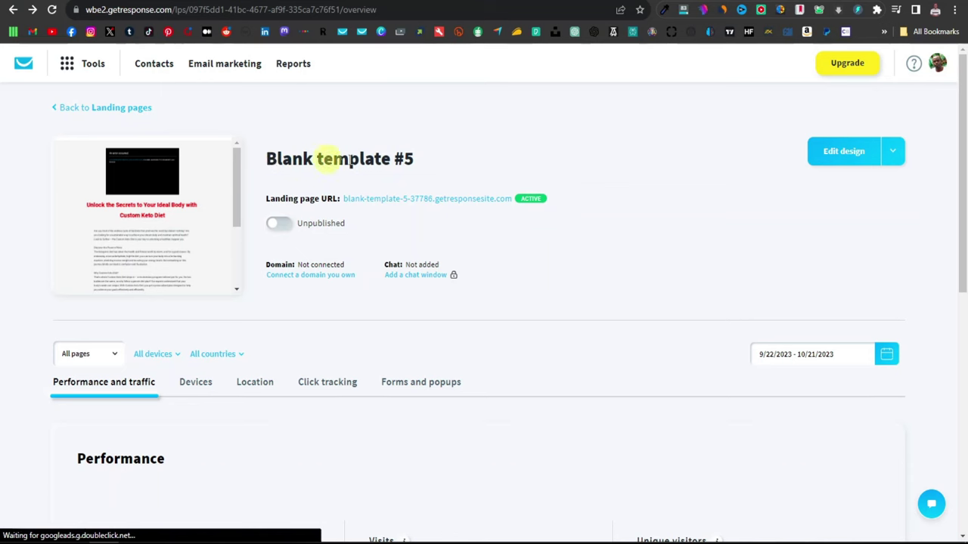
{"action": "left_click", "coordinate": [894, 152]}
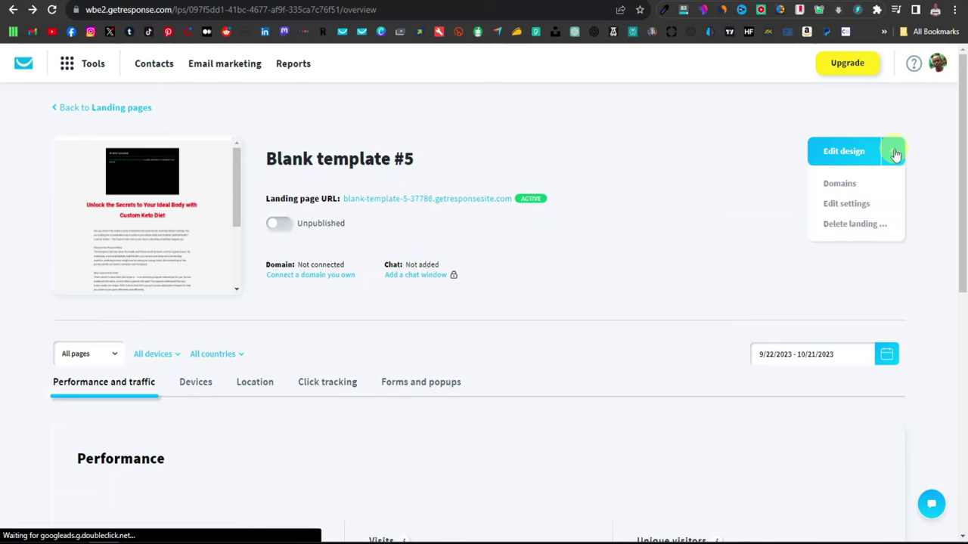
{"action": "left_click", "coordinate": [841, 185]}
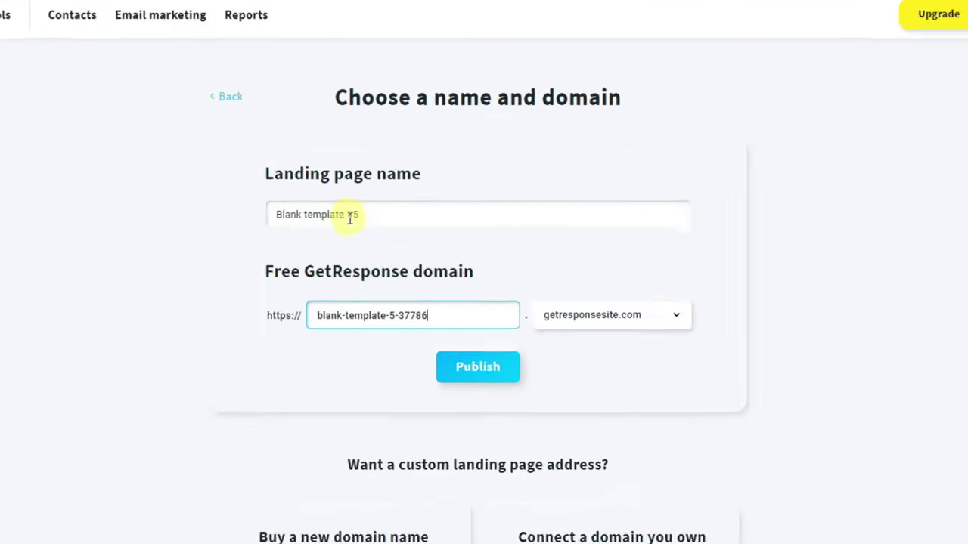
{"action": "left_click_drag", "start_coordinate": [364, 214], "coordinate": [212, 212]}
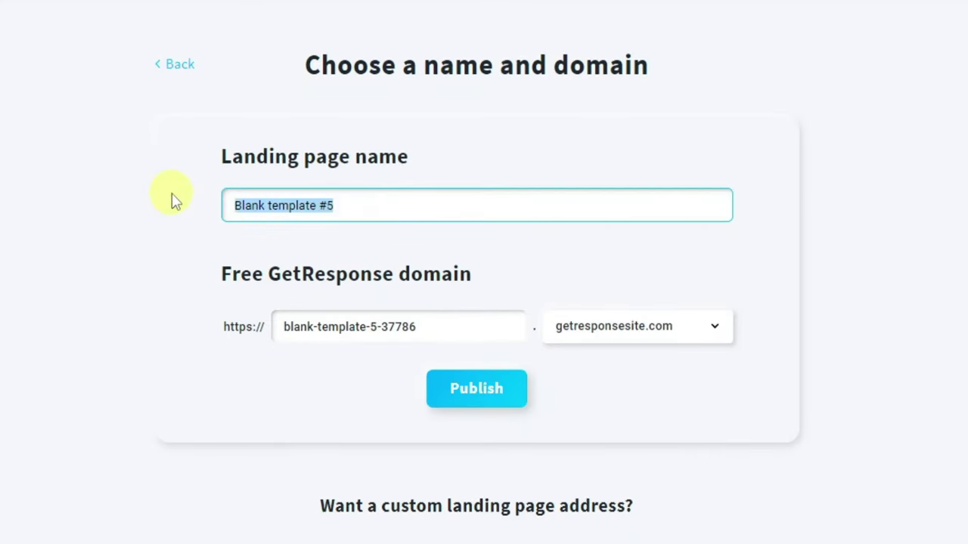
{"action": "type", "text": "Custom Keto Diet"}
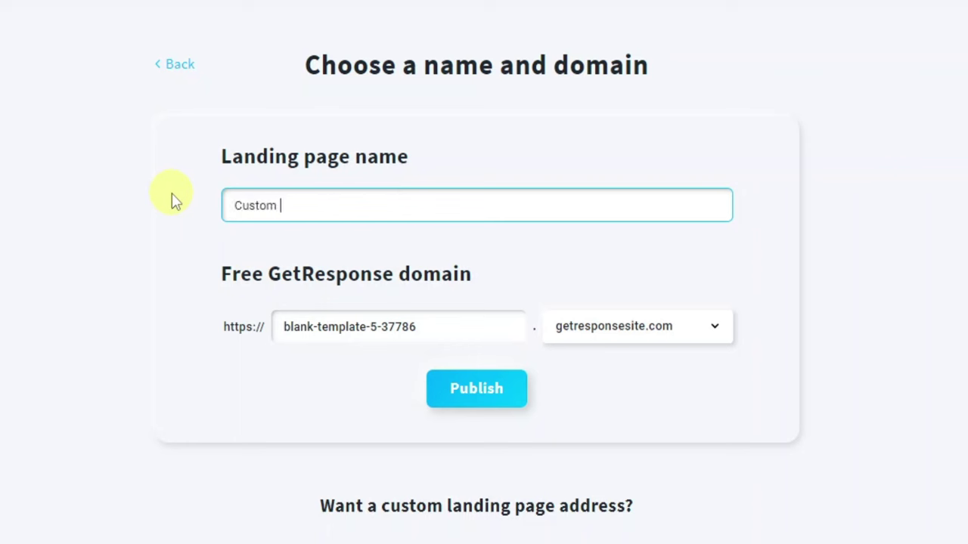
{"action": "left_click", "coordinate": [712, 333]}
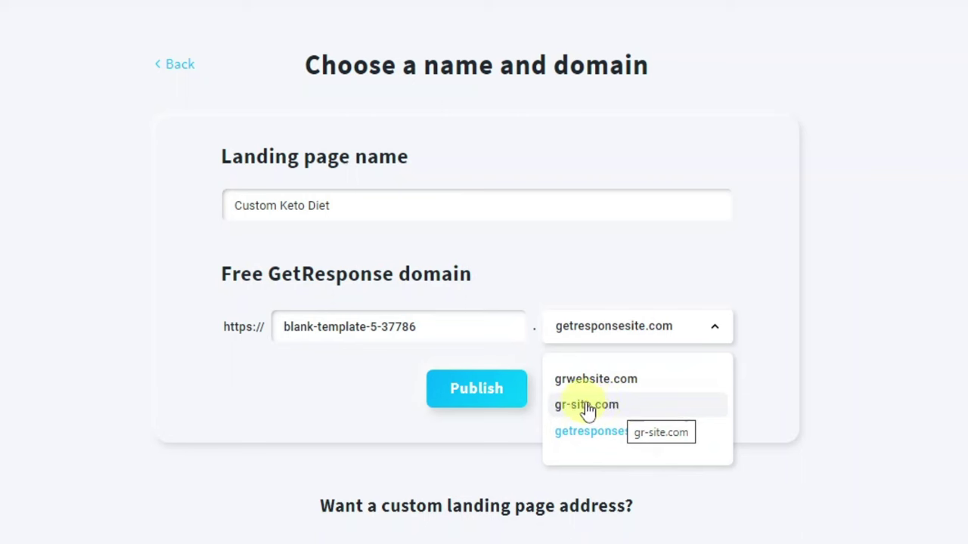
{"action": "left_click", "coordinate": [593, 408]}
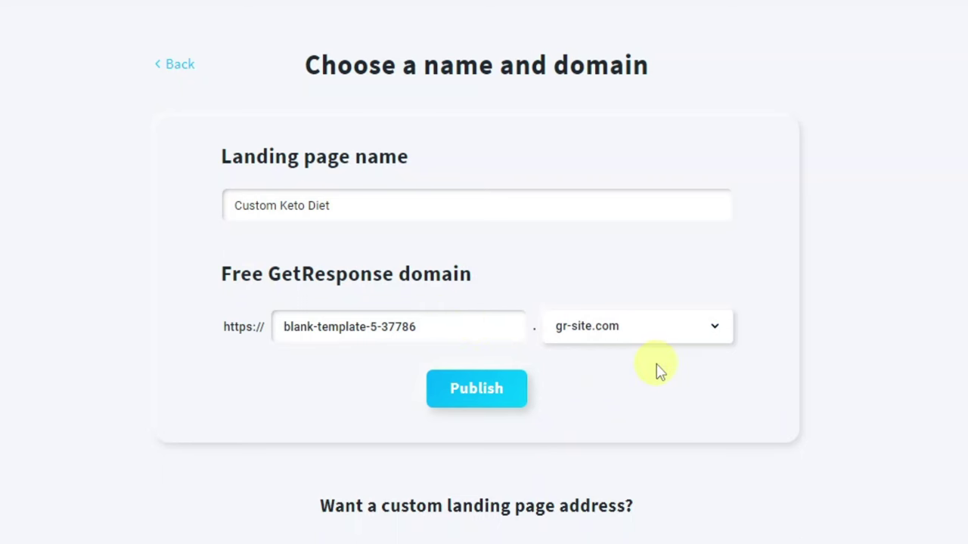
{"action": "left_click", "coordinate": [499, 397]}
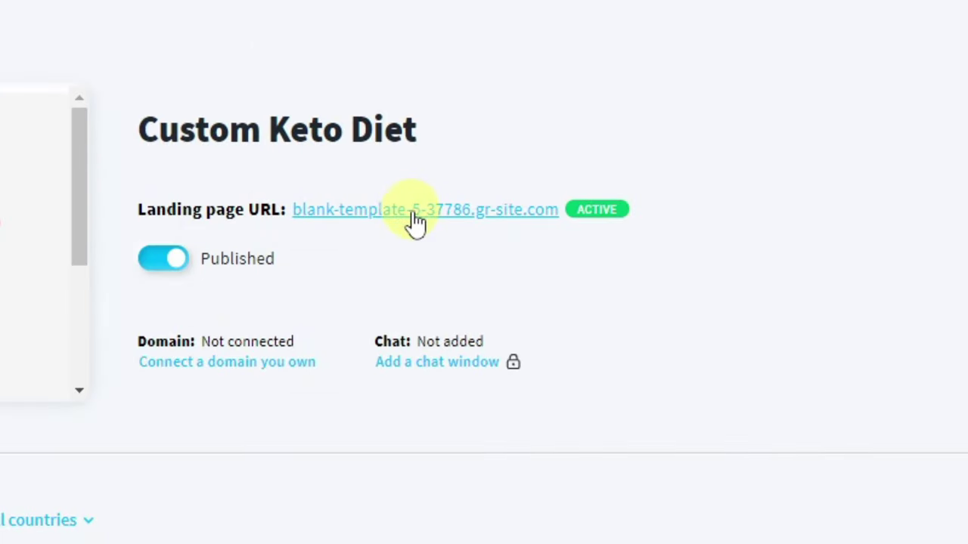
Step: Open the live landing page in a new tab and play then pause the keto video
{"action": "right_click", "coordinate": [415, 219]}
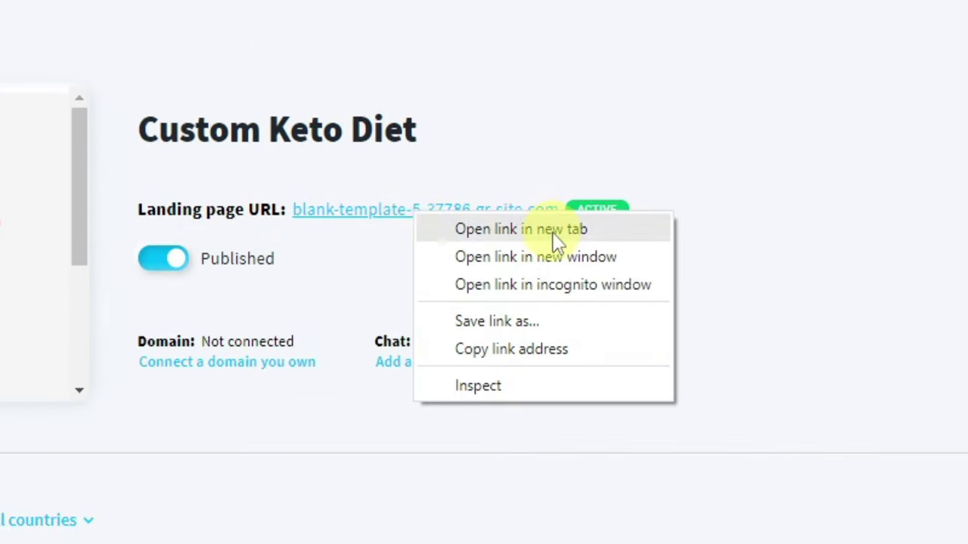
{"action": "left_click", "coordinate": [556, 241]}
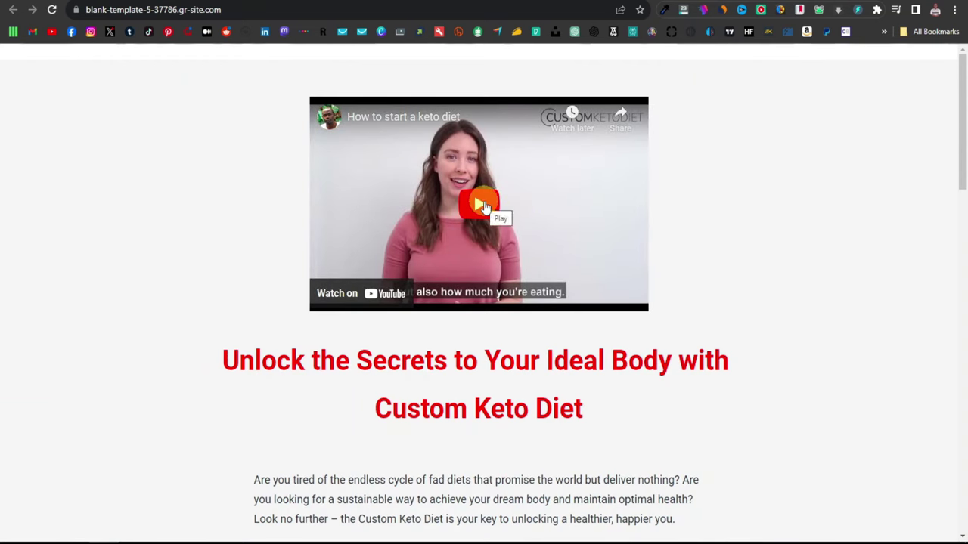
{"action": "left_click", "coordinate": [481, 205]}
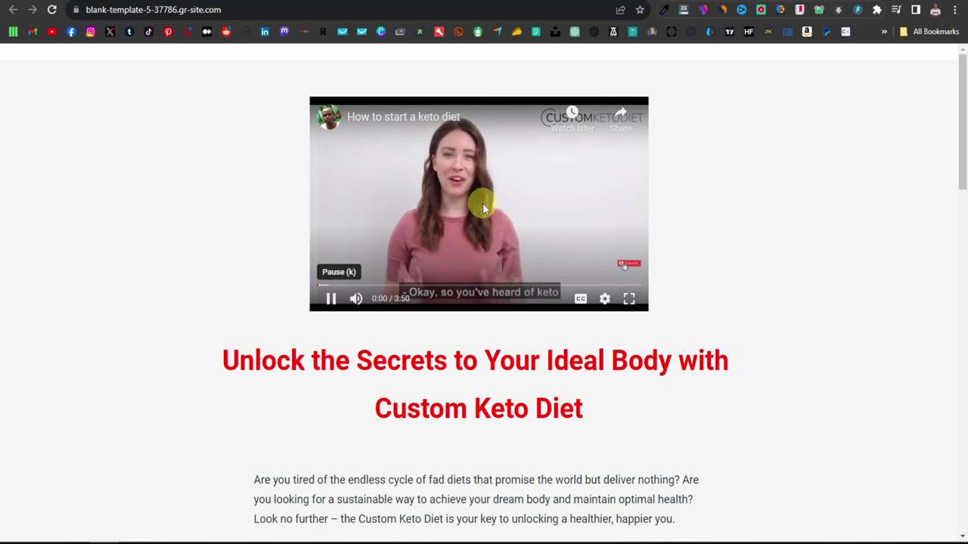
{"action": "left_click", "coordinate": [331, 298]}
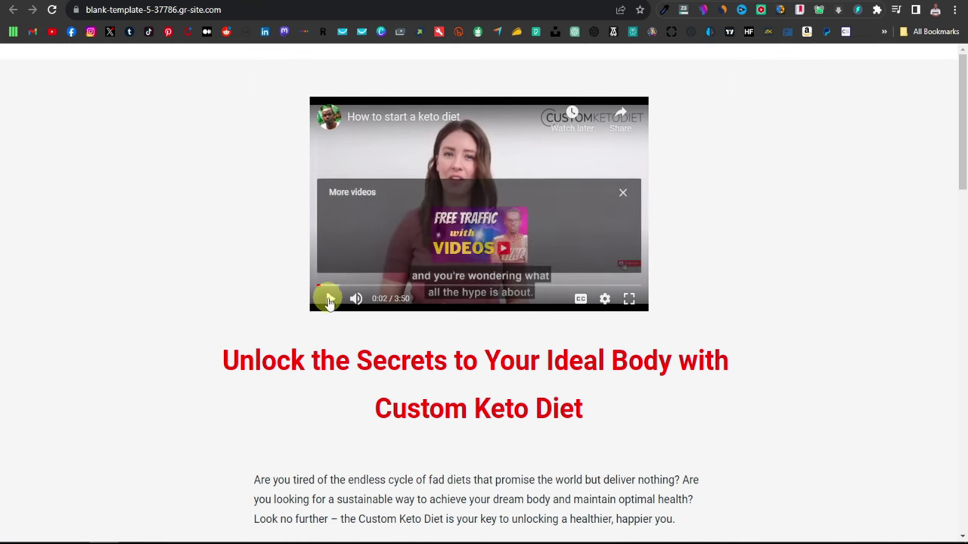
{"action": "scroll", "coordinate": [420, 266], "scroll_direction": "down", "scroll_amount": 4}
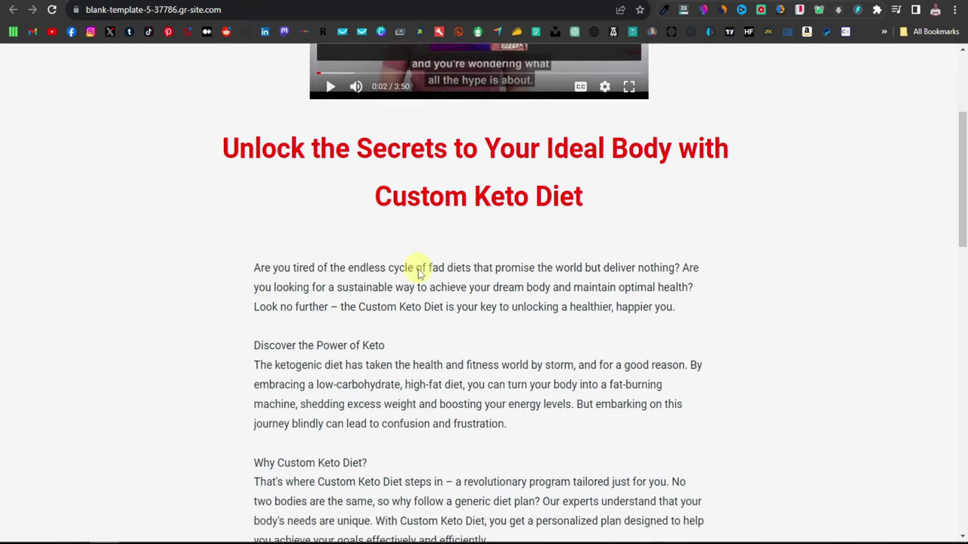
{"action": "scroll", "coordinate": [432, 276], "scroll_direction": "down", "scroll_amount": 5}
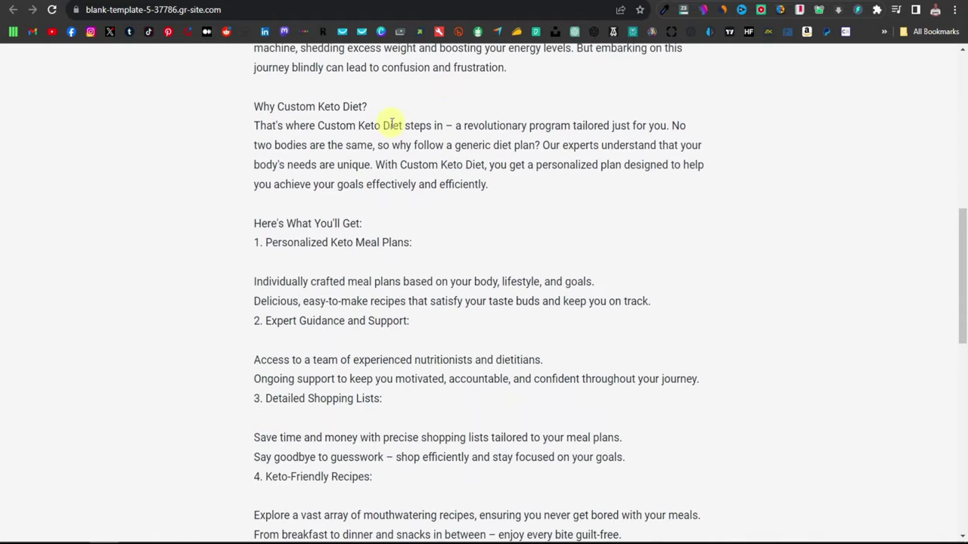
{"action": "scroll", "coordinate": [391, 123], "scroll_direction": "down", "scroll_amount": 7}
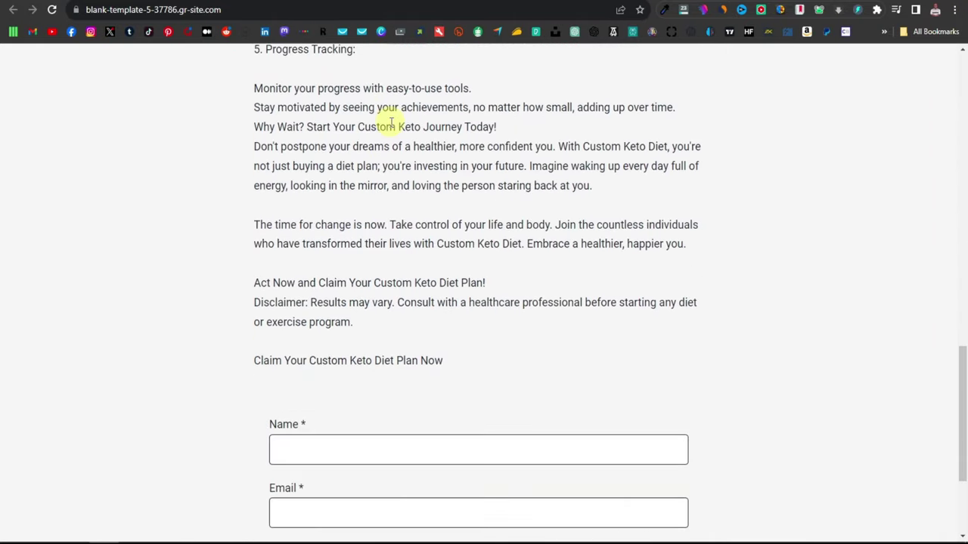
{"action": "scroll", "coordinate": [346, 148], "scroll_direction": "down", "scroll_amount": 1}
Step: Fill the signup form with a name and e-mail address and submit it via Get Access Now
{"action": "left_click", "coordinate": [324, 265]}
{"action": "type", "text": "Robert"}
{"action": "left_click", "coordinate": [318, 332]}
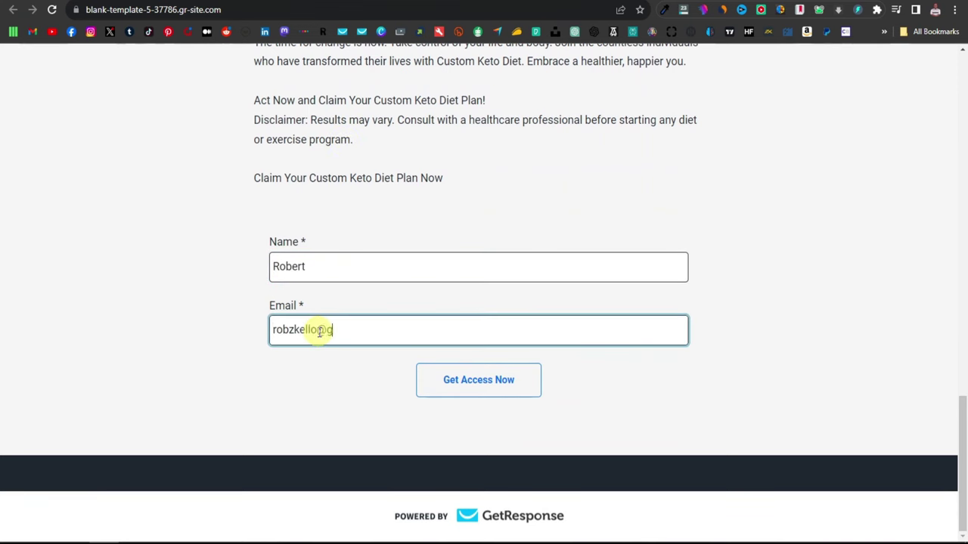
{"action": "left_click", "coordinate": [482, 379]}
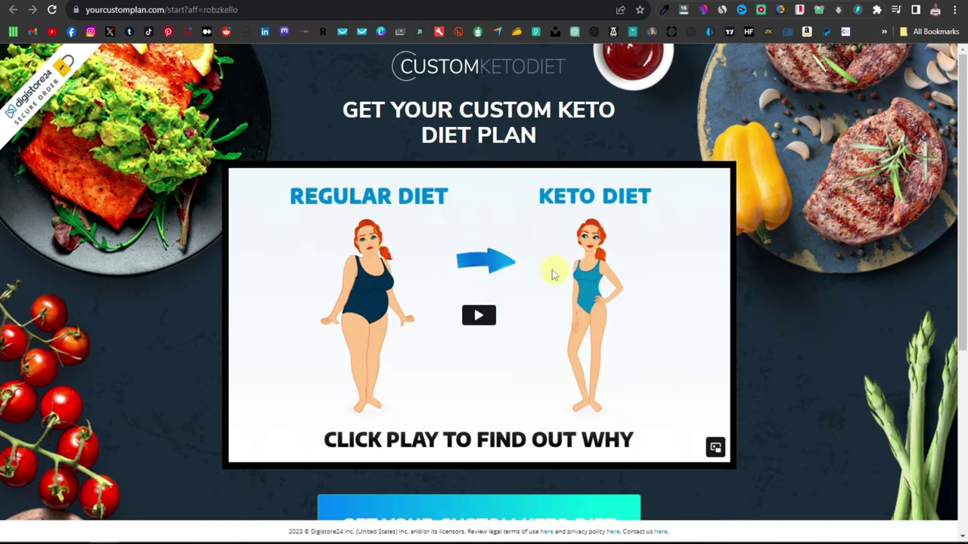
Step: Scroll through the Custom Keto Diet offer on the Digistore24 sales page
{"action": "scroll", "coordinate": [491, 307], "scroll_direction": "down", "scroll_amount": 4}
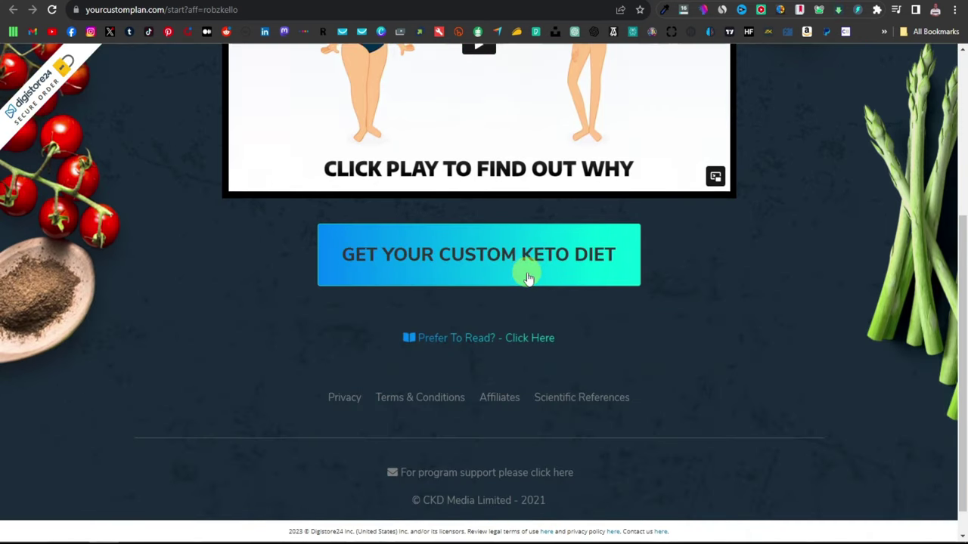
{"action": "scroll", "coordinate": [529, 276], "scroll_direction": "up", "scroll_amount": 2}
{"action": "scroll", "coordinate": [512, 359], "scroll_direction": "up", "scroll_amount": 2}
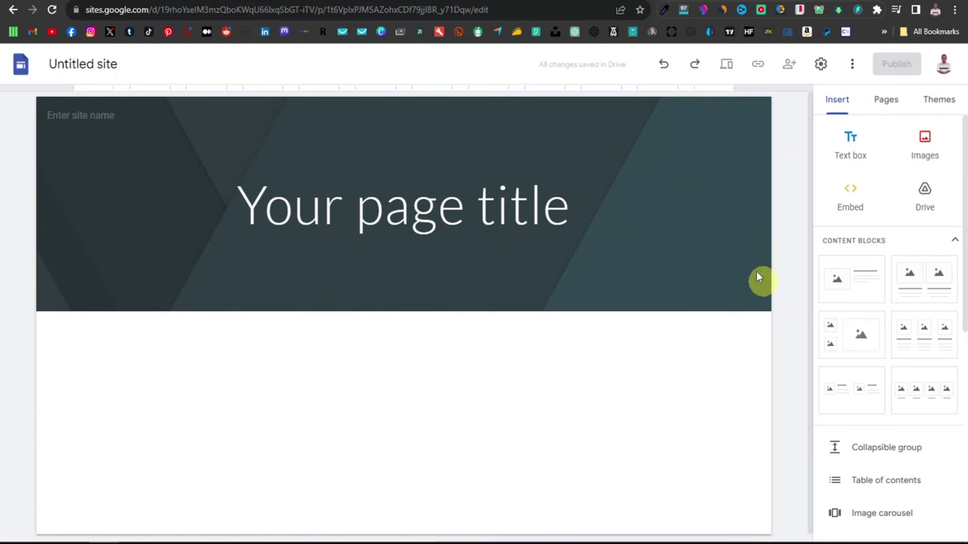
Step: Delete the default 'Your page title' header section and add an empty text box
{"action": "left_click", "coordinate": [729, 194]}
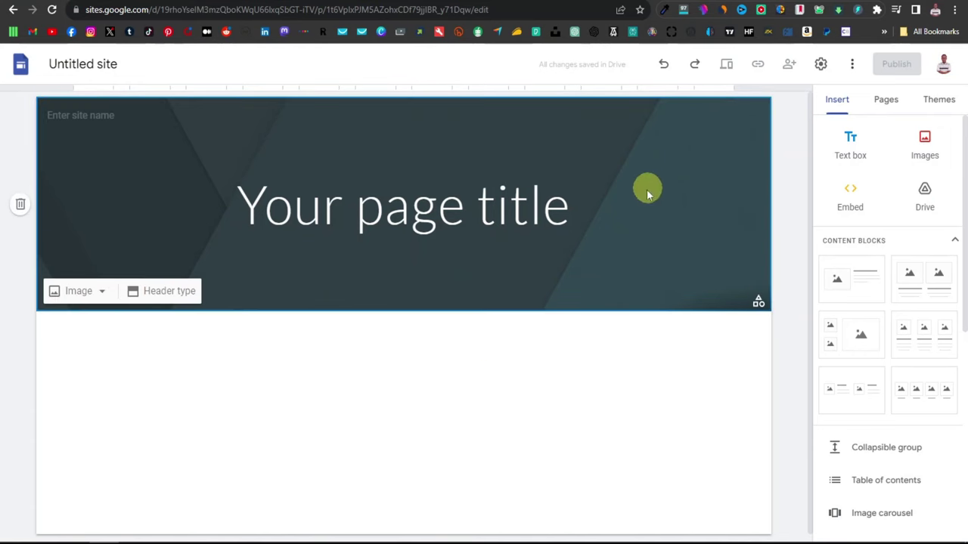
{"action": "left_click", "coordinate": [20, 206]}
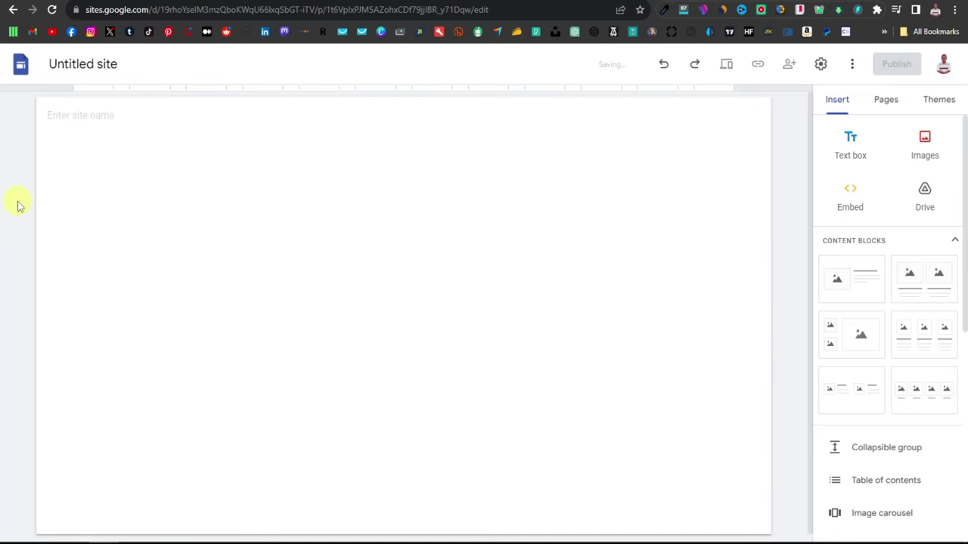
{"action": "left_click", "coordinate": [849, 148]}
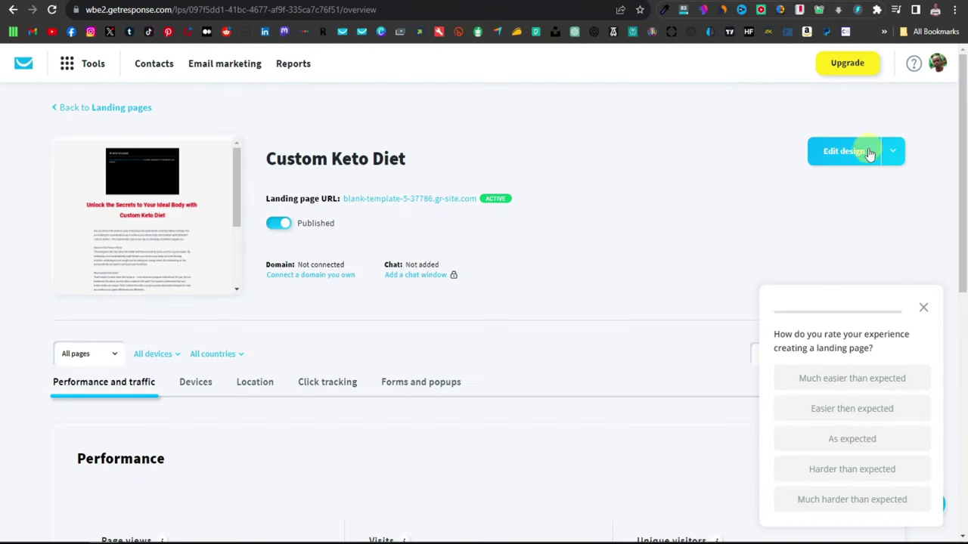
Step: Copy the Custom Keto Diet heading from GetResponse and paste it into the text box
{"action": "left_click", "coordinate": [844, 155]}
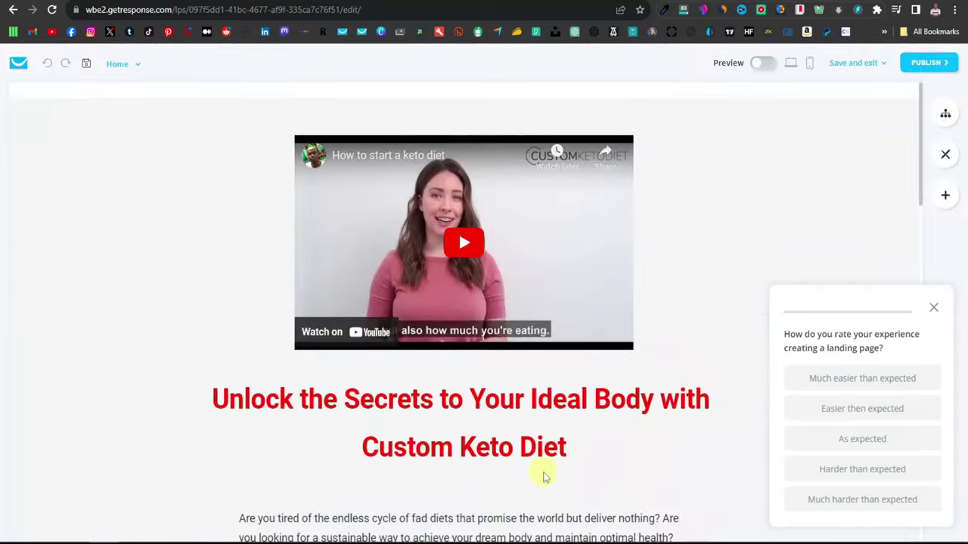
{"action": "double_click", "coordinate": [496, 441]}
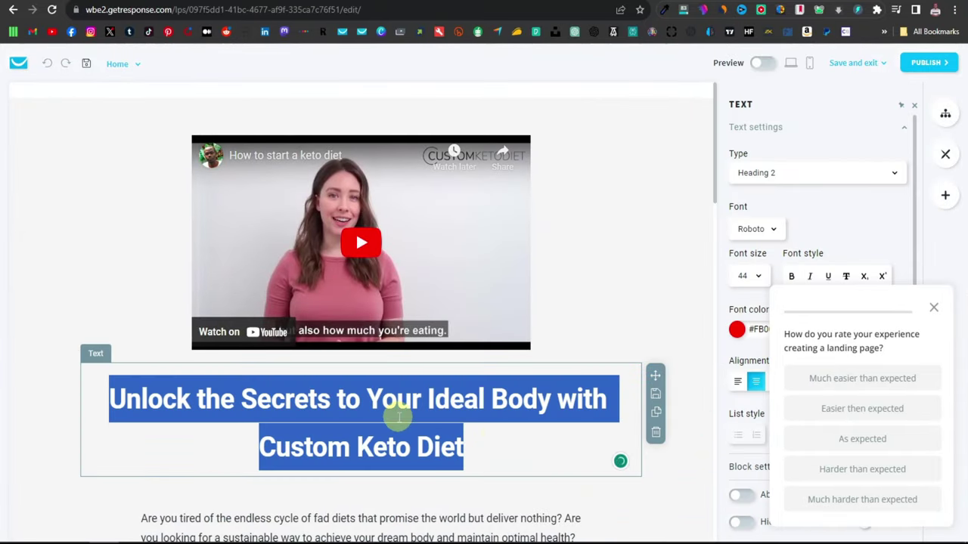
{"action": "right_click", "coordinate": [398, 416]}
{"action": "left_click", "coordinate": [435, 225]}
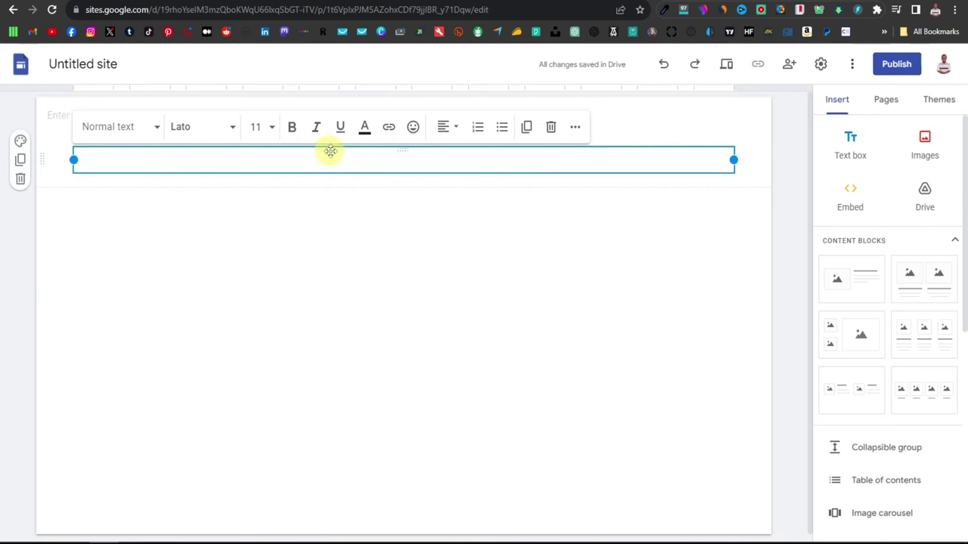
{"action": "right_click", "coordinate": [331, 162]}
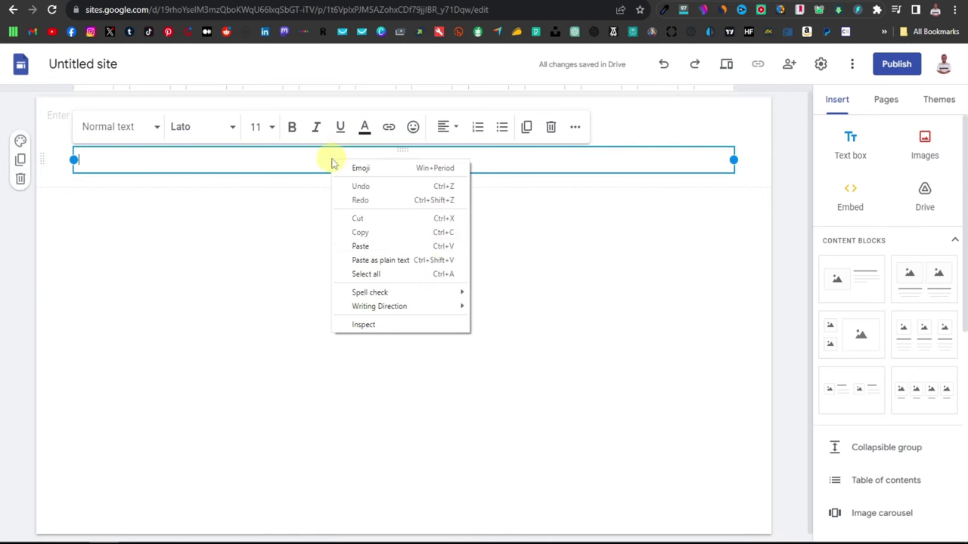
{"action": "left_click", "coordinate": [401, 247]}
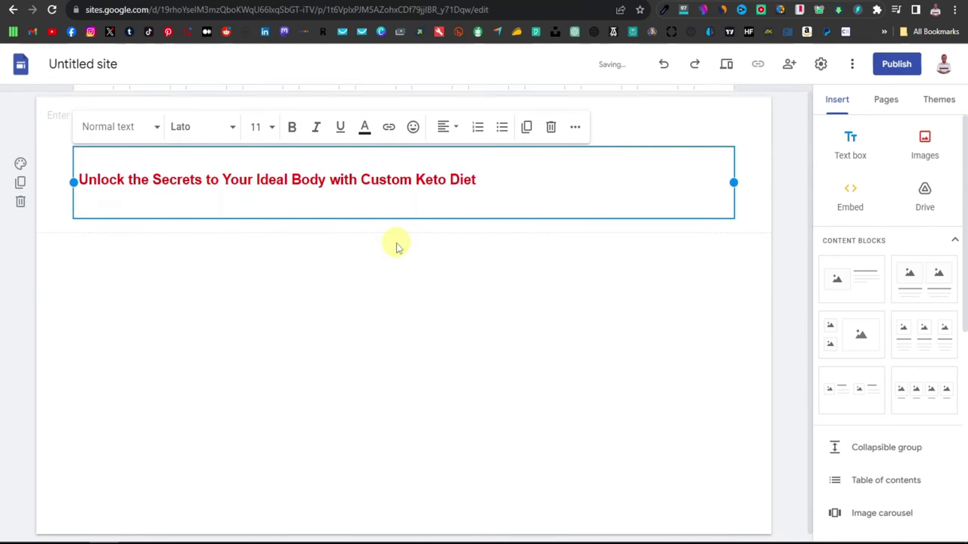
{"action": "key", "text": "BackSpace"}
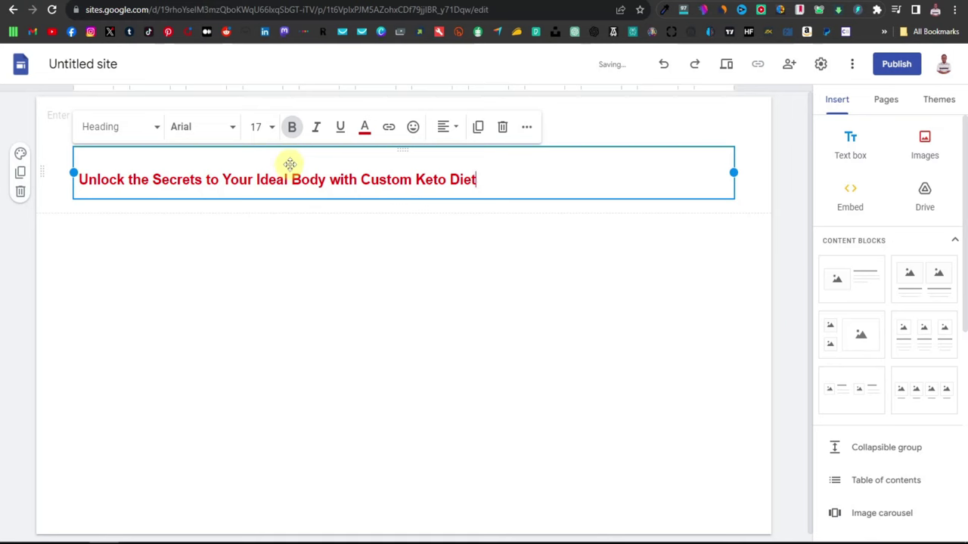
Step: Apply the Title style to the pasted heading
{"action": "key", "text": "ctrl+a"}
{"action": "key", "text": "ctrl+backslash"}
{"action": "left_click", "coordinate": [320, 300]}
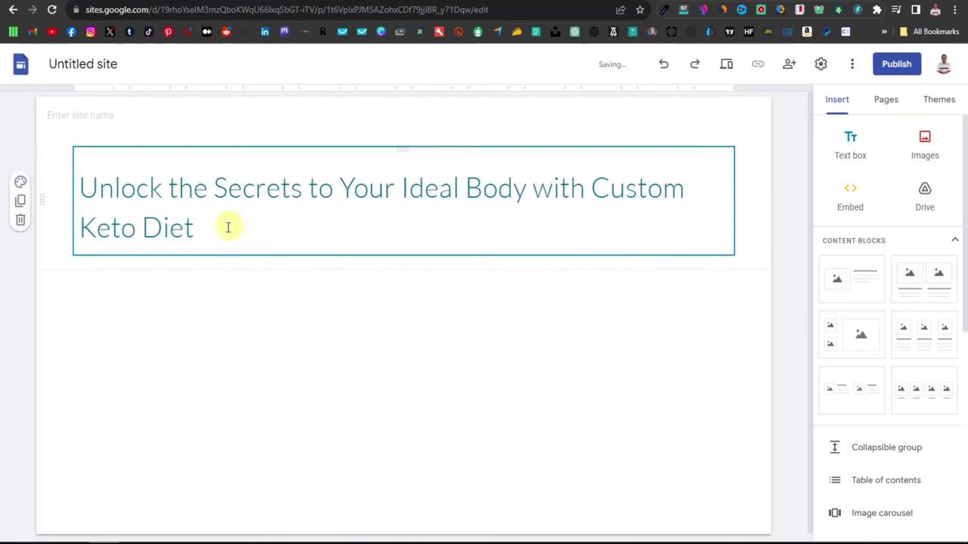
{"action": "left_click_drag", "start_coordinate": [189, 224], "coordinate": [76, 179]}
{"action": "left_click", "coordinate": [224, 134]}
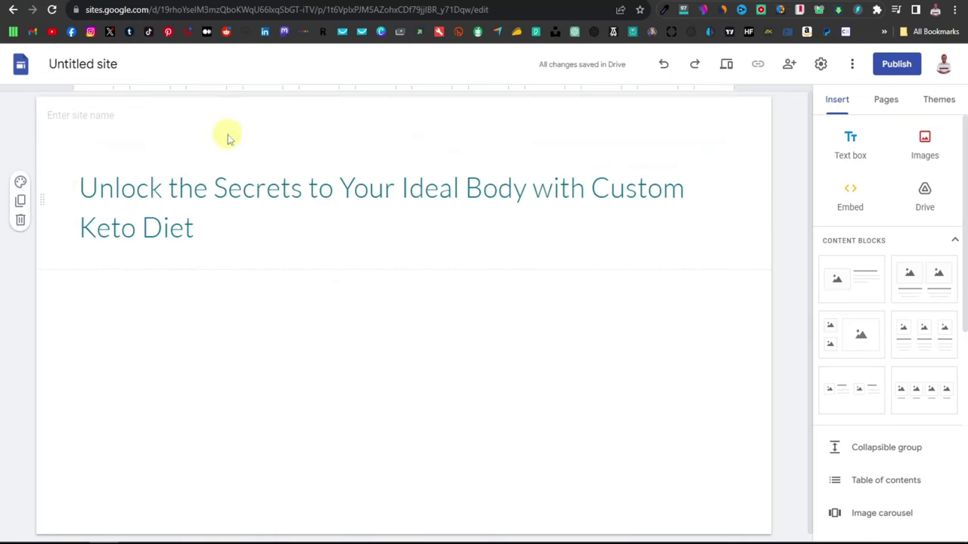
{"action": "left_click", "coordinate": [189, 226]}
Step: Make the heading bold, centre-aligned and red
{"action": "key", "text": "ctrl+a"}
{"action": "left_click", "coordinate": [292, 127]}
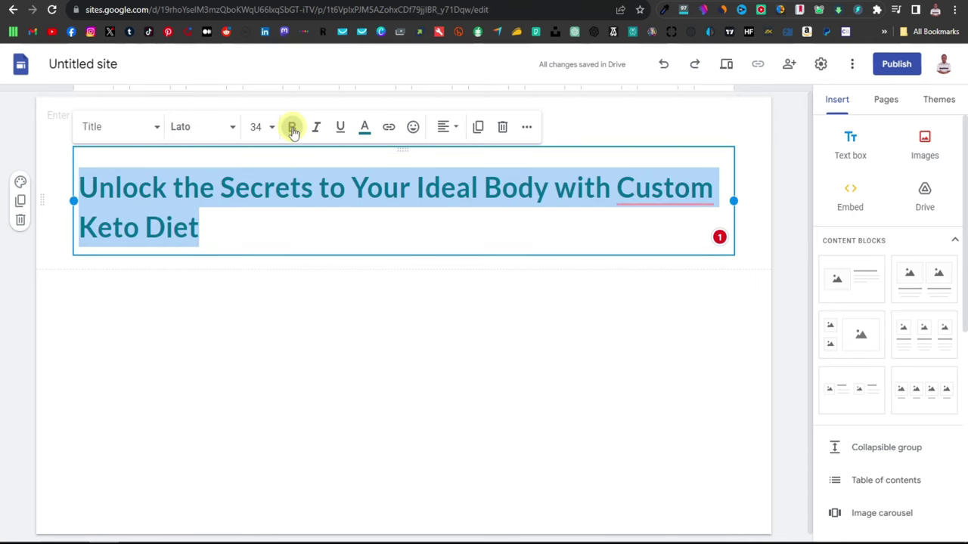
{"action": "left_click", "coordinate": [451, 127]}
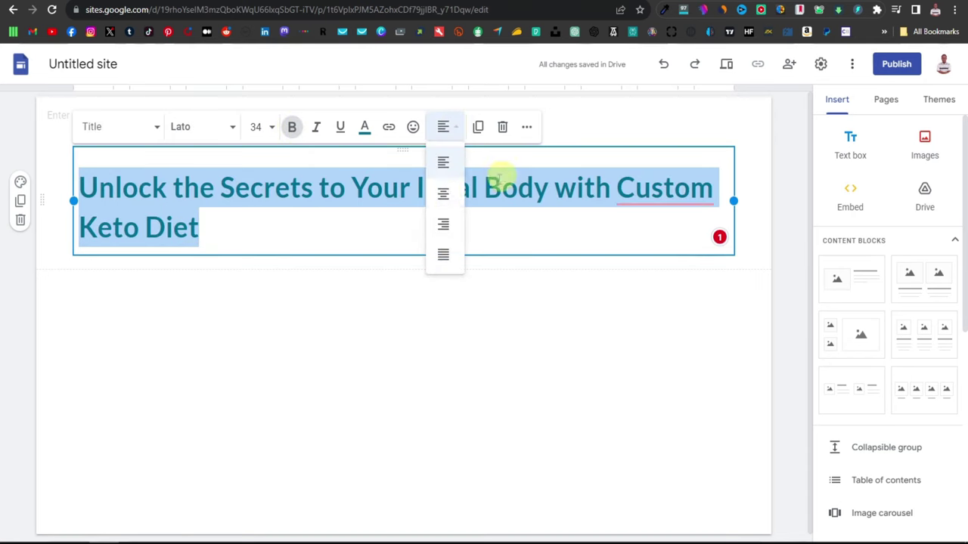
{"action": "left_click", "coordinate": [446, 197]}
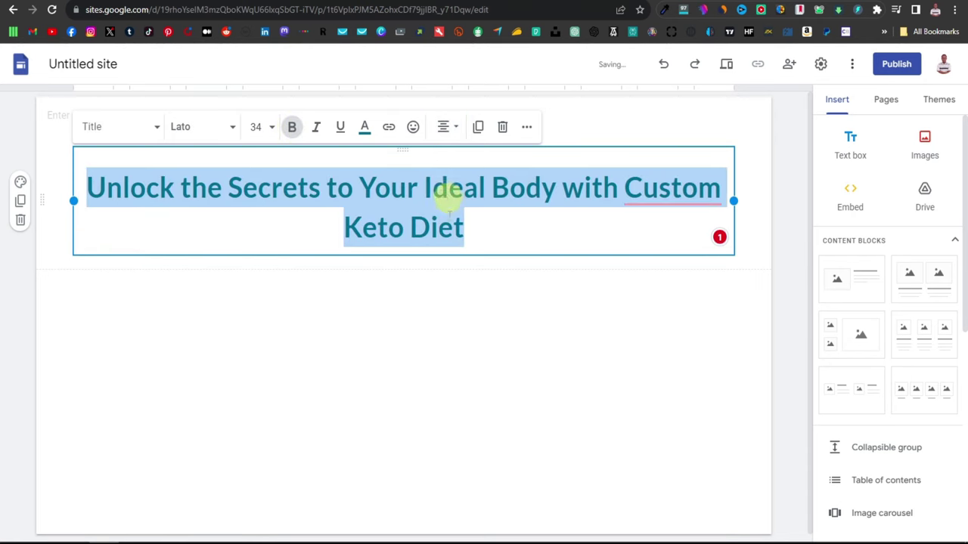
{"action": "left_click", "coordinate": [365, 128]}
{"action": "left_click", "coordinate": [352, 178]}
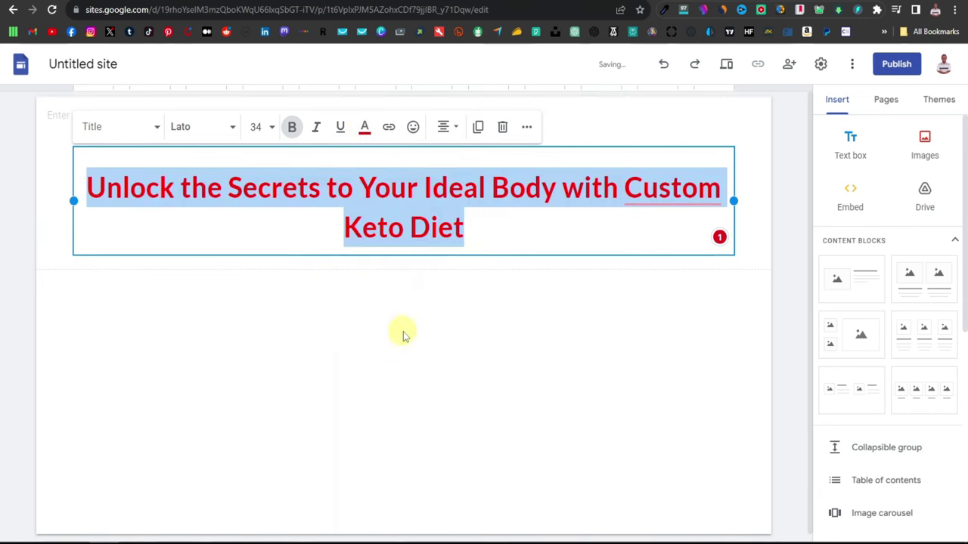
{"action": "left_click", "coordinate": [460, 321]}
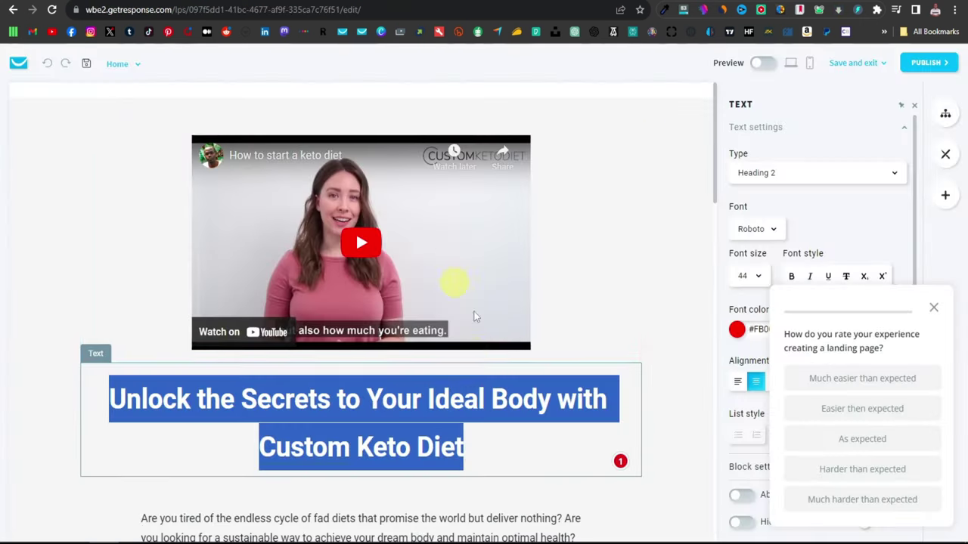
Step: Copy the GetResponse body copy down to 'Claim Your Custom Keto Diet Plan Now'
{"action": "scroll", "coordinate": [443, 333], "scroll_direction": "down", "scroll_amount": 5}
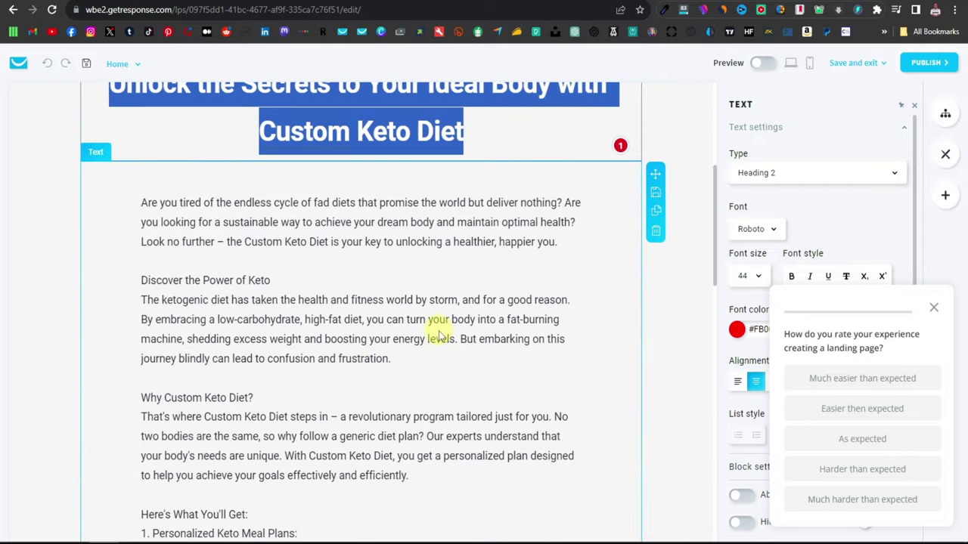
{"action": "left_click", "coordinate": [441, 329]}
{"action": "left_click_drag", "start_coordinate": [149, 201], "coordinate": [340, 237]}
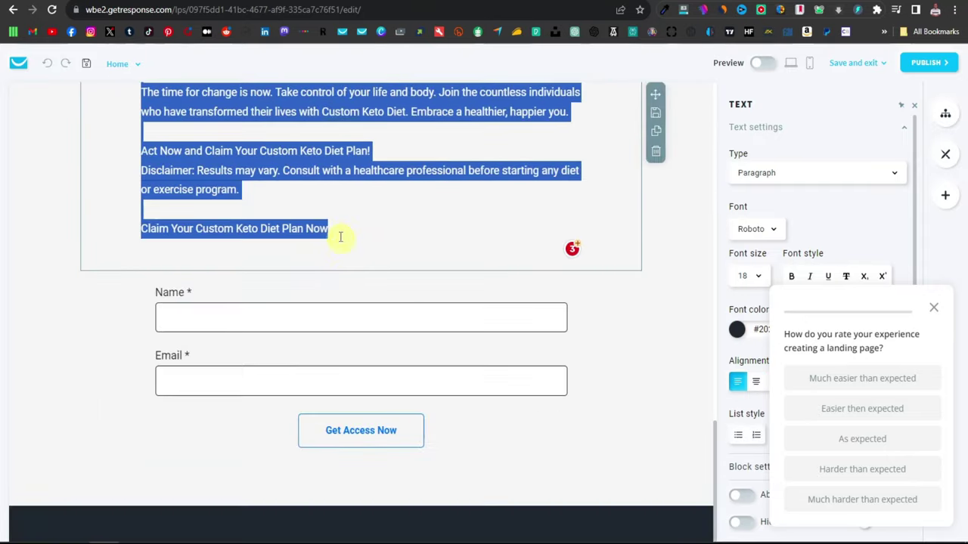
{"action": "right_click", "coordinate": [226, 183]}
{"action": "left_click", "coordinate": [257, 224]}
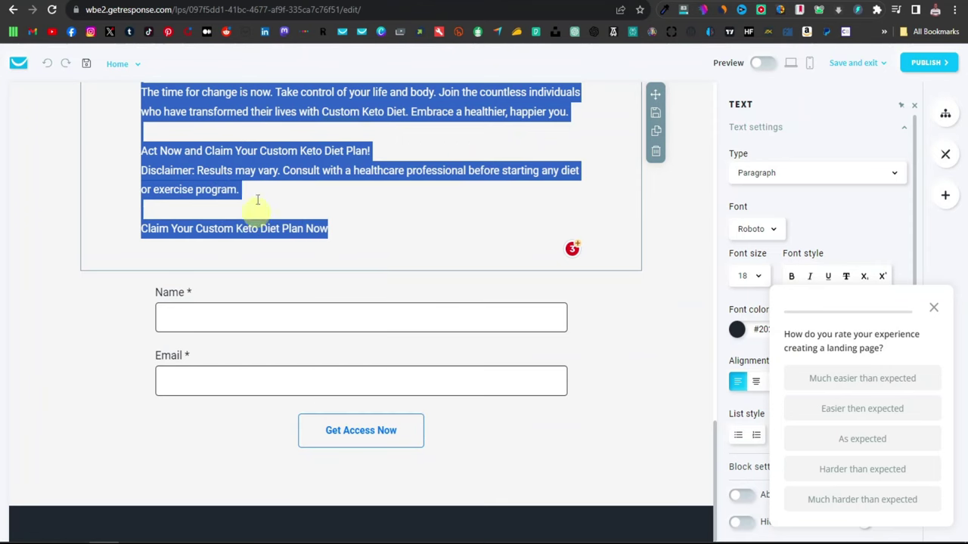
Step: Paste the keto body copy into a new text box below the Google Sites title
{"action": "key", "text": "ctrl+Tab"}
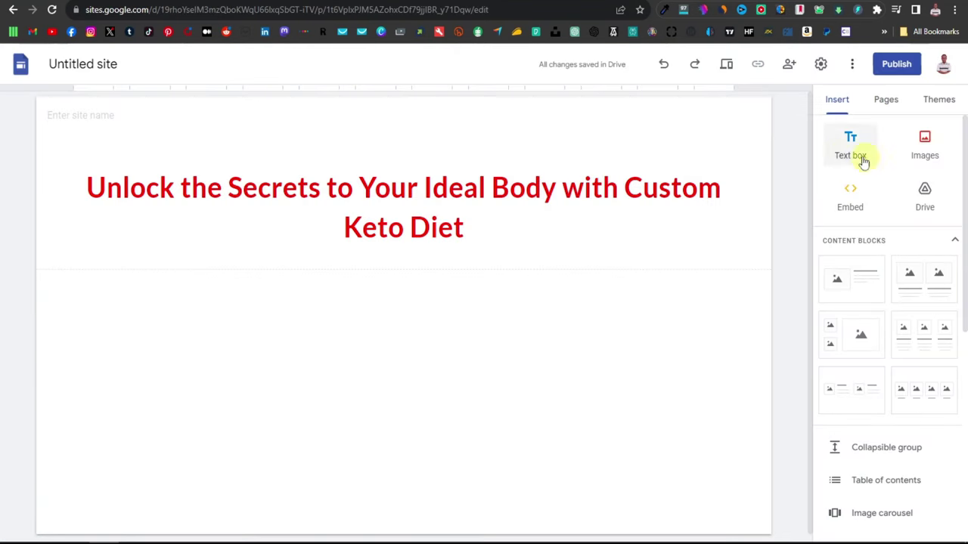
{"action": "left_click", "coordinate": [851, 153]}
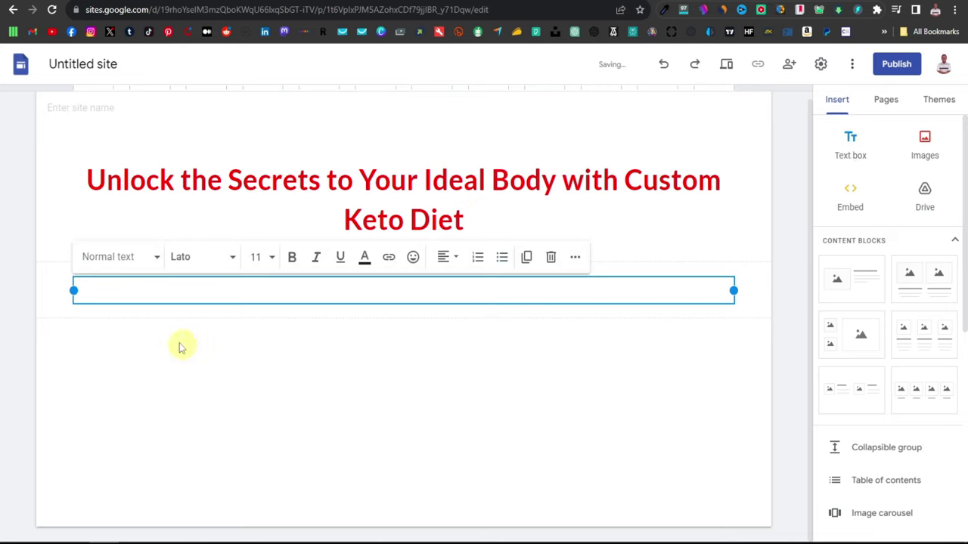
{"action": "right_click", "coordinate": [190, 292]}
{"action": "left_click", "coordinate": [218, 380]}
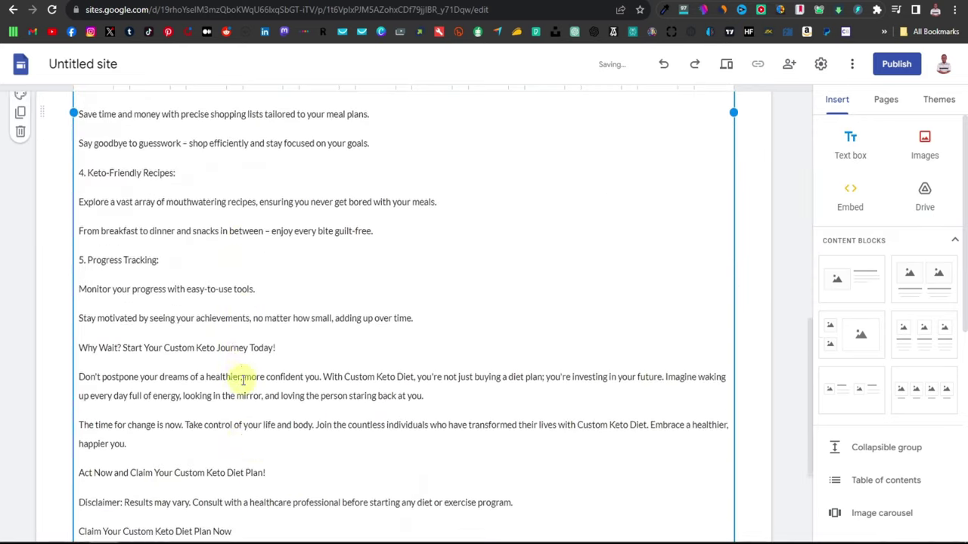
{"action": "scroll", "coordinate": [245, 412], "scroll_direction": "up", "scroll_amount": 3}
{"action": "scroll", "coordinate": [245, 412], "scroll_direction": "up", "scroll_amount": 5}
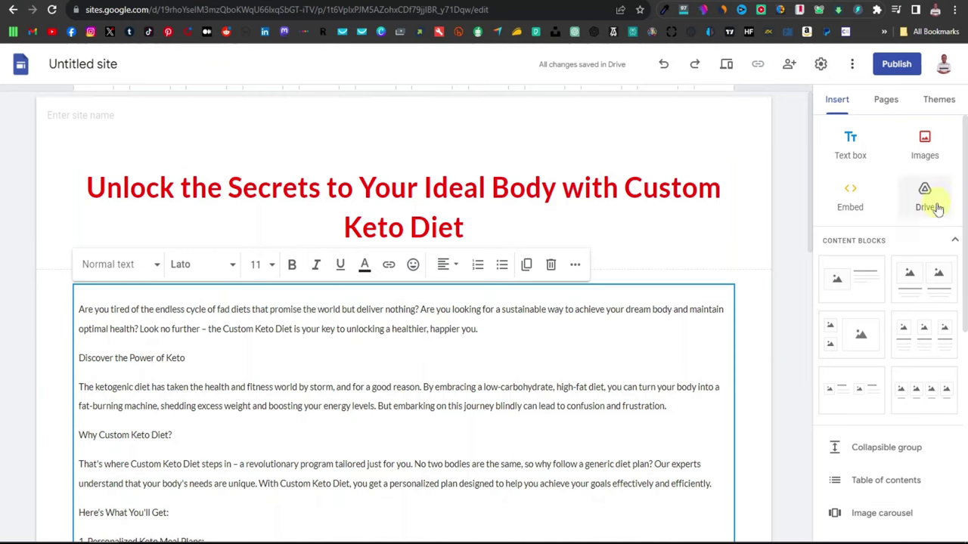
Step: Search YouTube by the pasted link and insert the 'How to start a keto diet' video
{"action": "scroll", "coordinate": [913, 298], "scroll_direction": "down", "scroll_amount": 4}
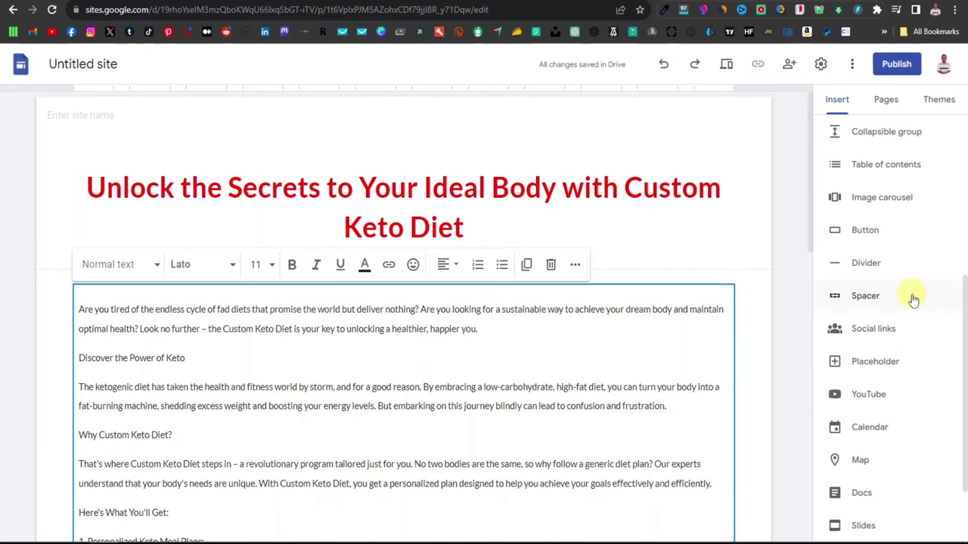
{"action": "scroll", "coordinate": [877, 378], "scroll_direction": "down", "scroll_amount": 1}
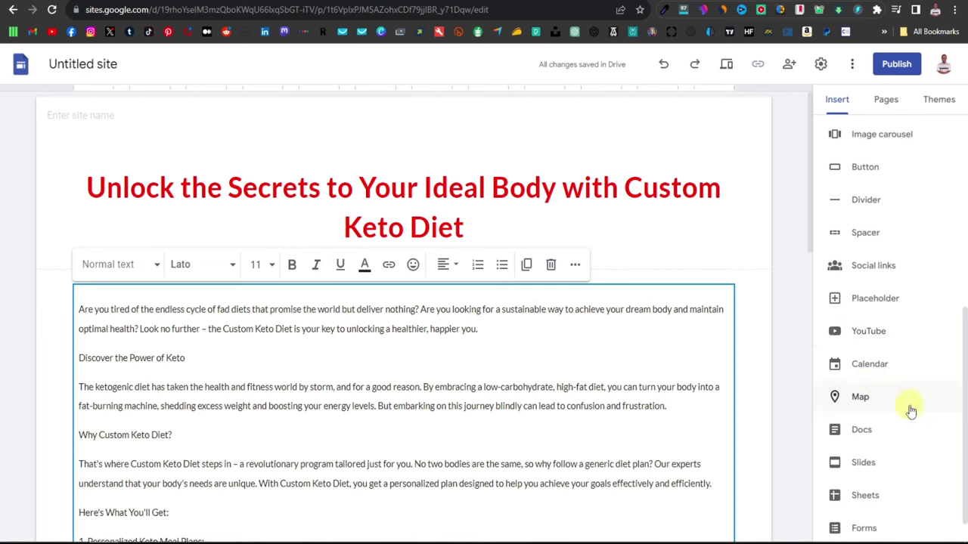
{"action": "left_click", "coordinate": [870, 334]}
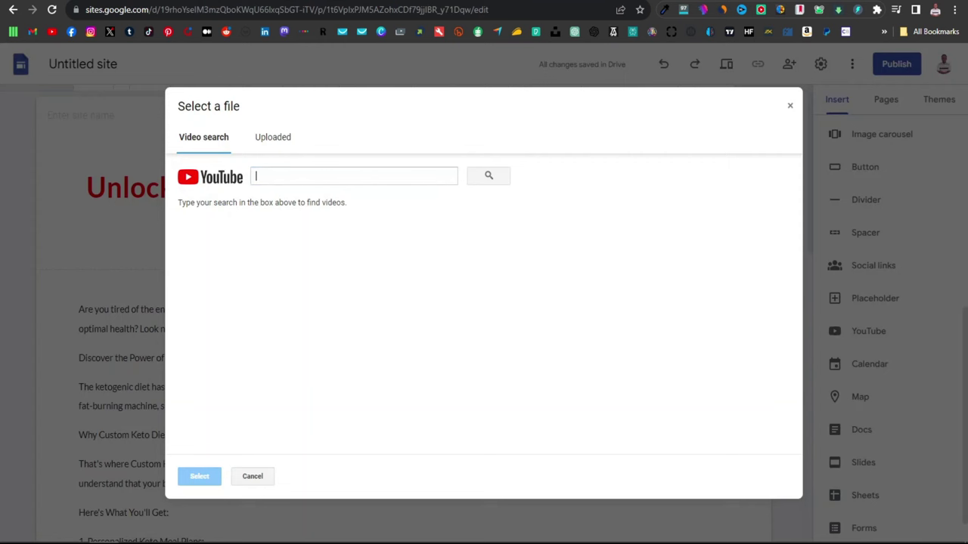
{"action": "right_click", "coordinate": [310, 174]}
{"action": "left_click", "coordinate": [372, 261]}
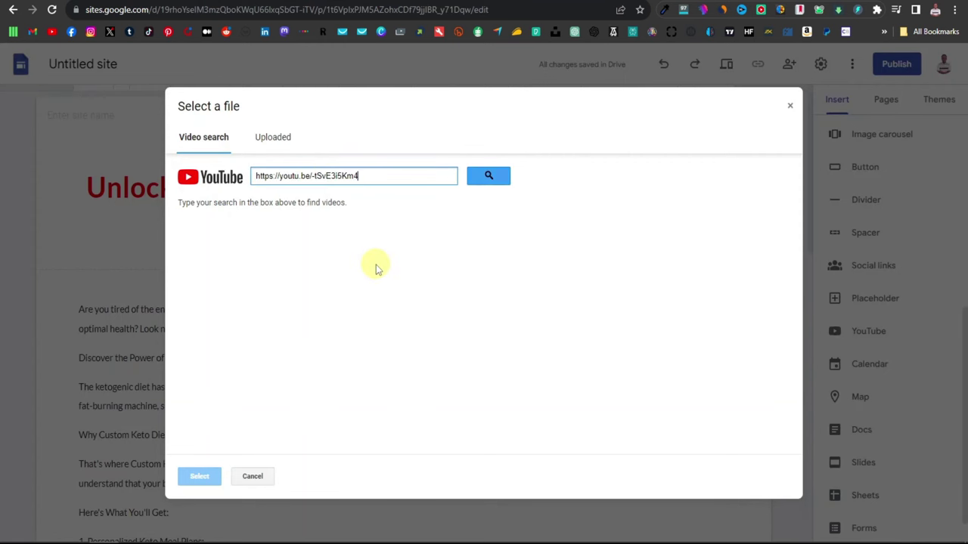
{"action": "left_click", "coordinate": [487, 176]}
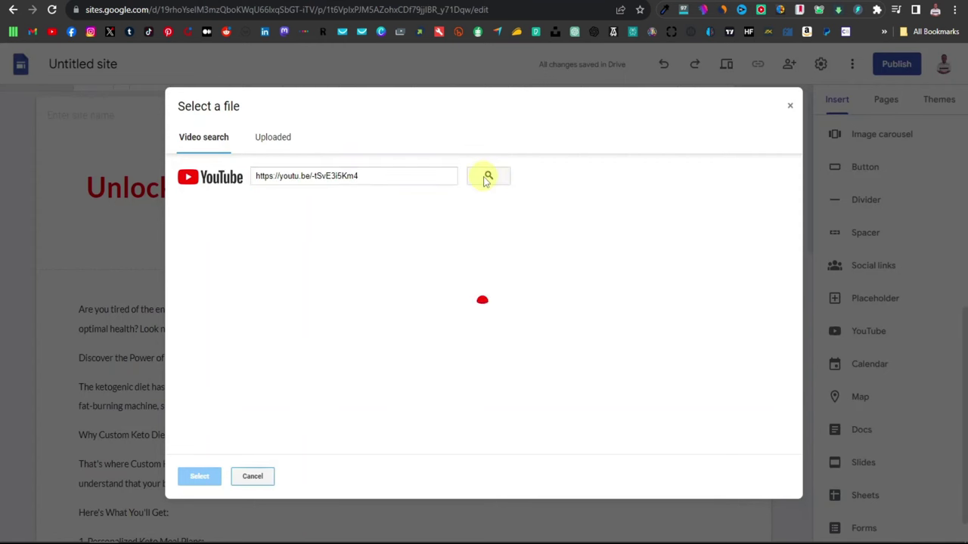
{"action": "left_click", "coordinate": [268, 239]}
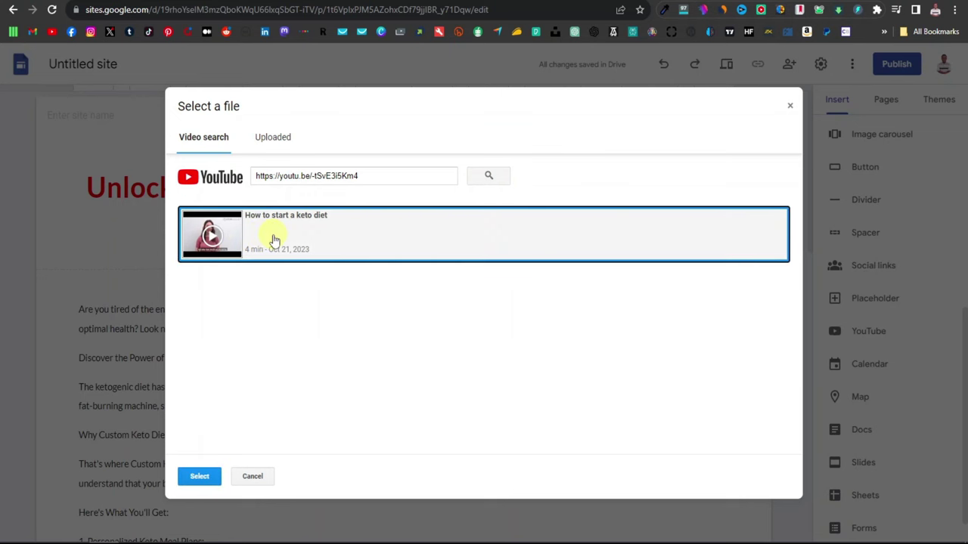
{"action": "left_click", "coordinate": [200, 477]}
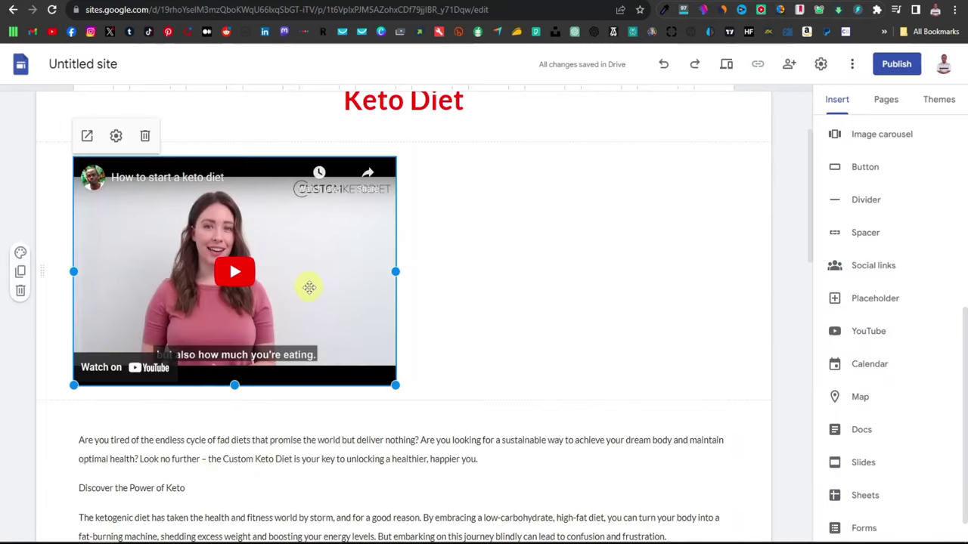
Step: Place the keto video centred beneath the red title and stretch it to near full page width
{"action": "scroll", "coordinate": [309, 288], "scroll_direction": "up", "scroll_amount": 1}
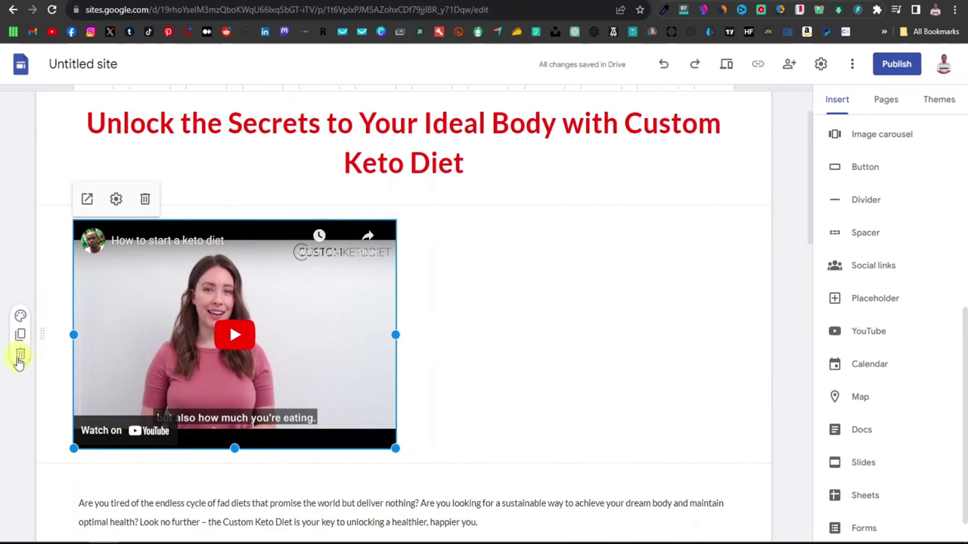
{"action": "left_click_drag", "start_coordinate": [38, 332], "coordinate": [22, 381]}
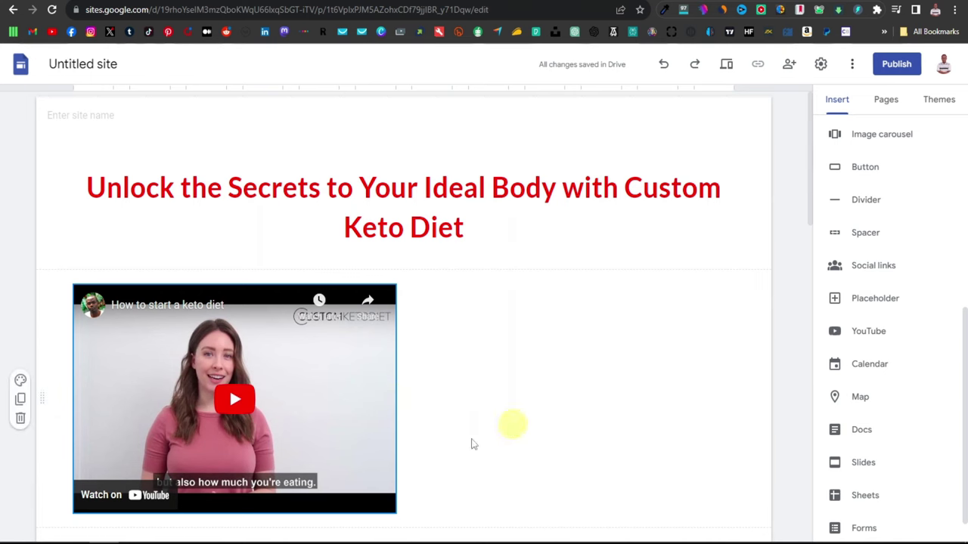
{"action": "left_click", "coordinate": [344, 395]}
{"action": "left_click_drag", "start_coordinate": [280, 417], "coordinate": [424, 405]}
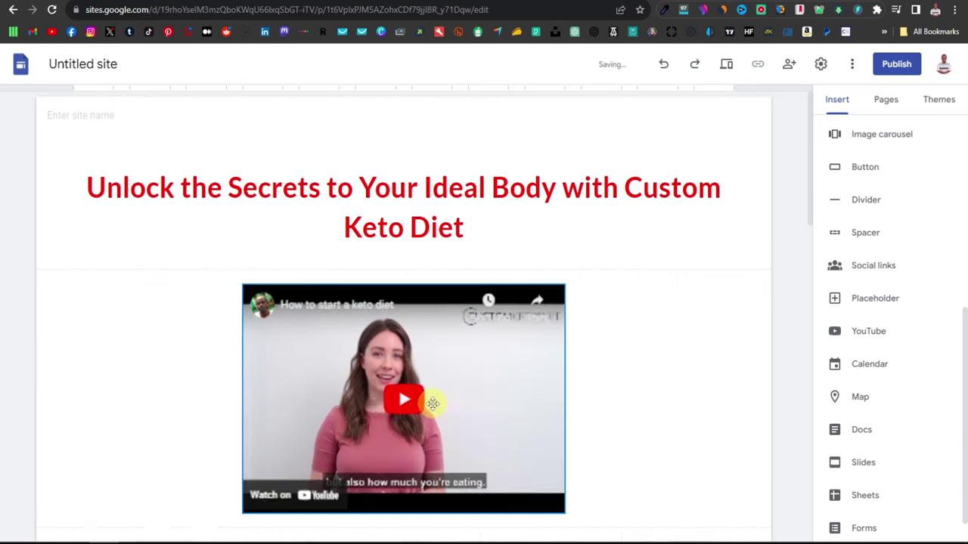
{"action": "left_click_drag", "start_coordinate": [242, 516], "coordinate": [117, 534]}
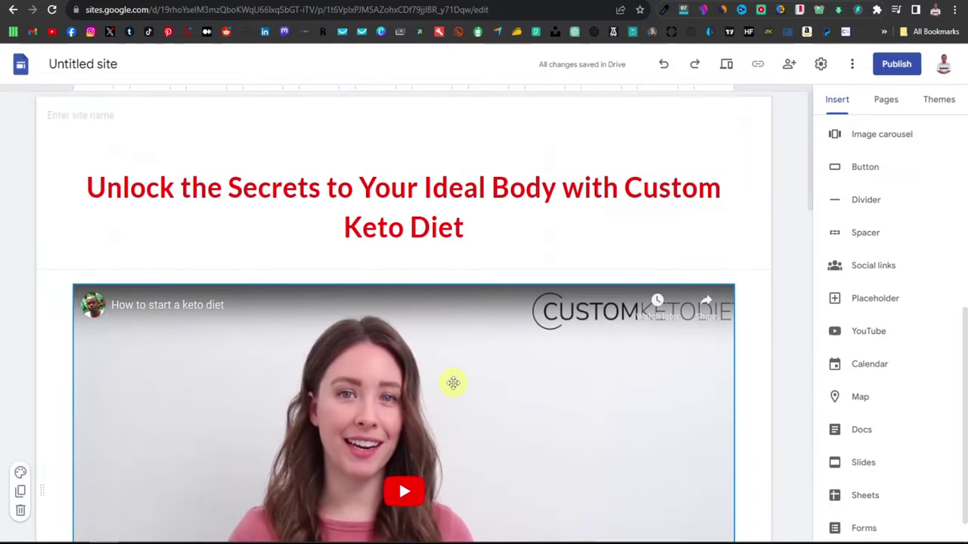
{"action": "scroll", "coordinate": [450, 382], "scroll_direction": "down", "scroll_amount": 10}
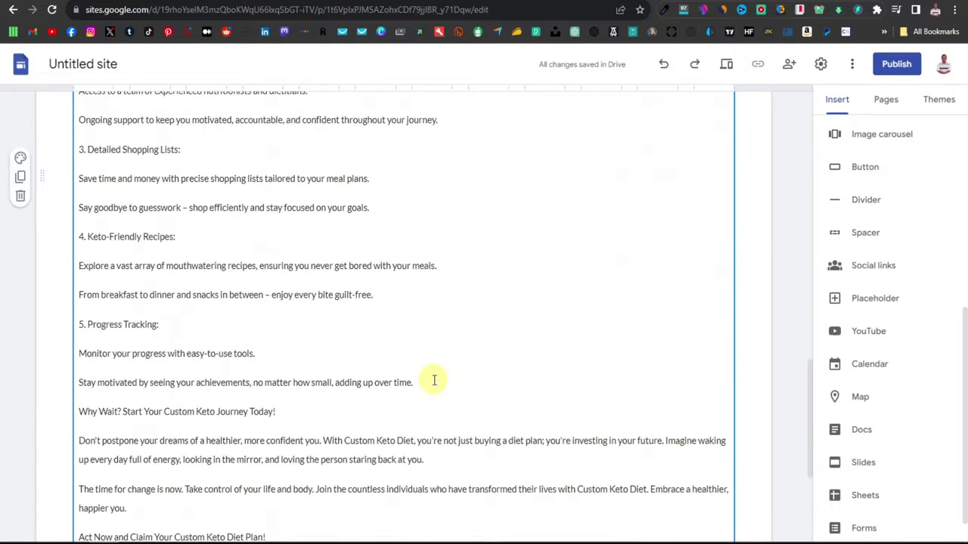
{"action": "scroll", "coordinate": [435, 380], "scroll_direction": "down", "scroll_amount": 3}
{"action": "scroll", "coordinate": [426, 405], "scroll_direction": "up", "scroll_amount": 5}
{"action": "scroll", "coordinate": [426, 401], "scroll_direction": "down", "scroll_amount": 6}
{"action": "scroll", "coordinate": [259, 287], "scroll_direction": "up", "scroll_amount": 12}
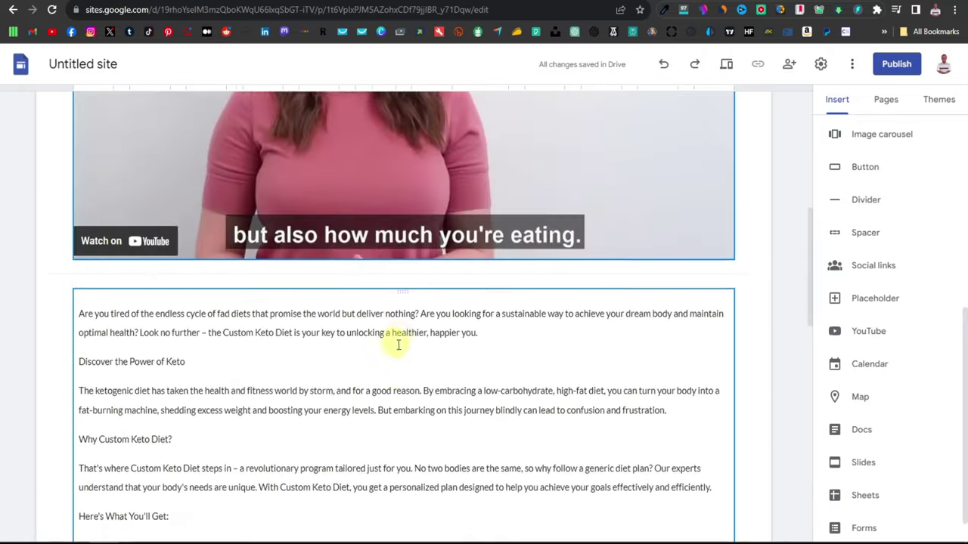
{"action": "scroll", "coordinate": [404, 421], "scroll_direction": "down", "scroll_amount": 12}
{"action": "scroll", "coordinate": [423, 412], "scroll_direction": "up", "scroll_amount": 15}
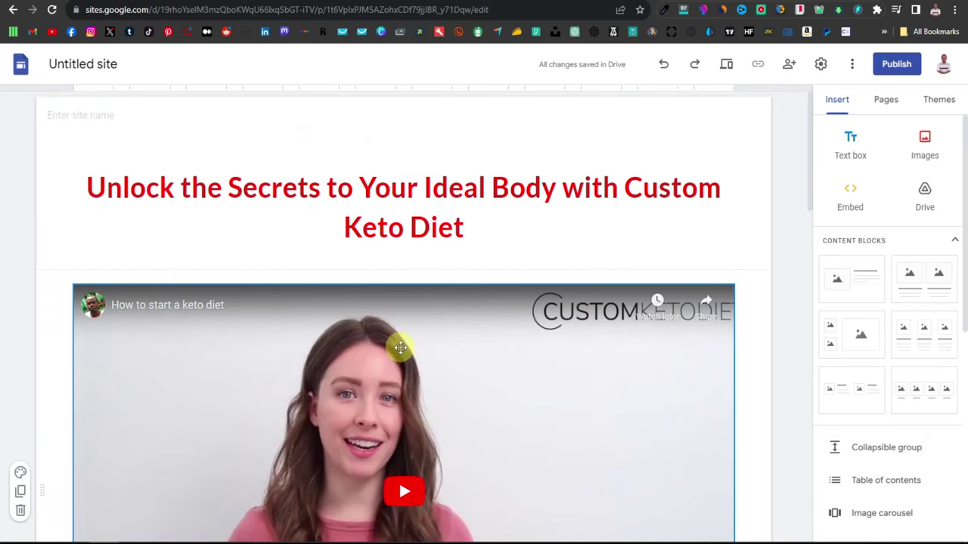
{"action": "scroll", "coordinate": [401, 348], "scroll_direction": "down", "scroll_amount": 15}
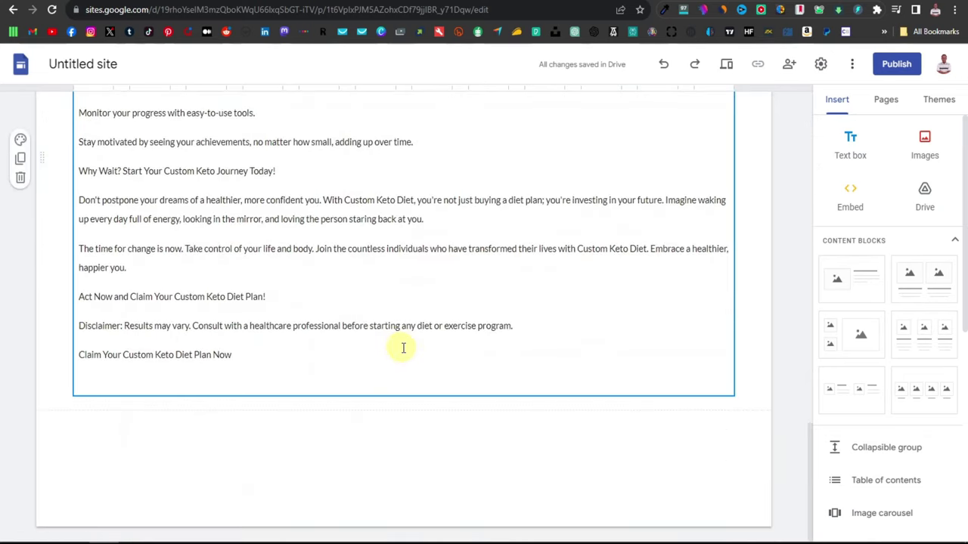
{"action": "scroll", "coordinate": [472, 394], "scroll_direction": "up", "scroll_amount": 15}
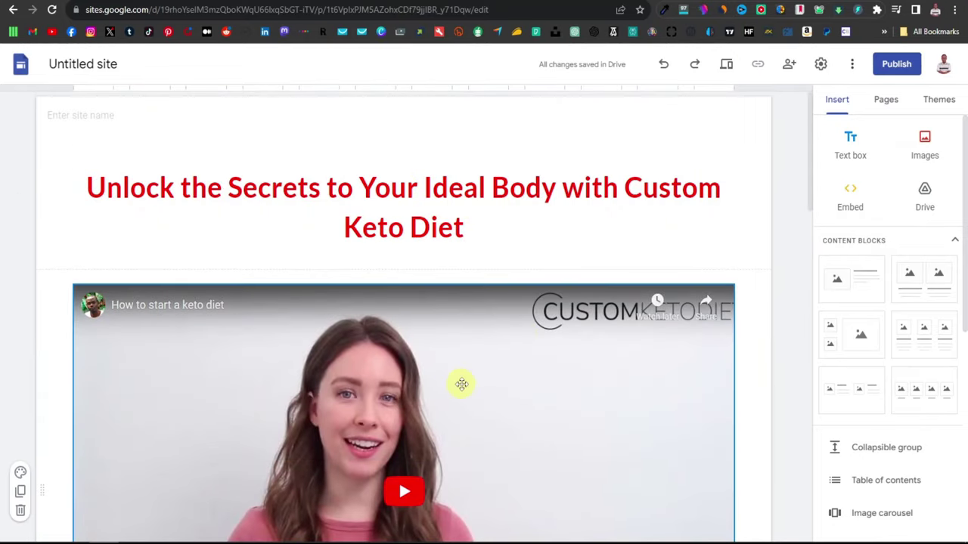
{"action": "scroll", "coordinate": [125, 446], "scroll_direction": "down", "scroll_amount": 4}
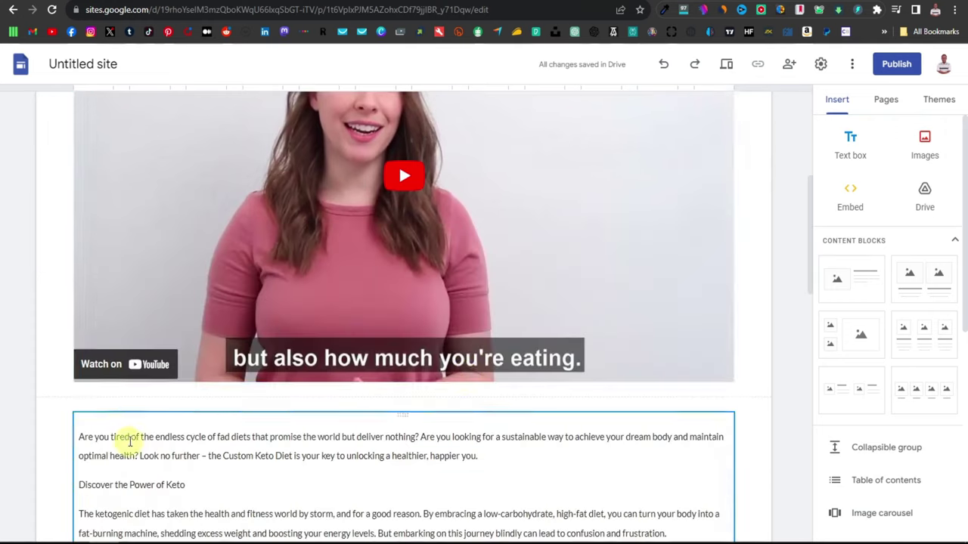
{"action": "scroll", "coordinate": [125, 441], "scroll_direction": "down", "scroll_amount": 3}
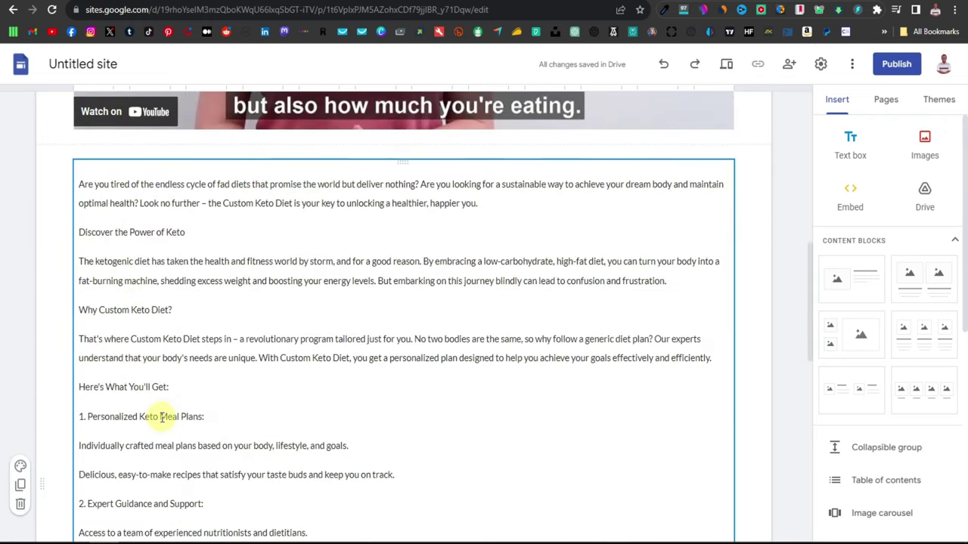
{"action": "scroll", "coordinate": [177, 477], "scroll_direction": "down", "scroll_amount": 3}
{"action": "scroll", "coordinate": [137, 326], "scroll_direction": "down", "scroll_amount": 7}
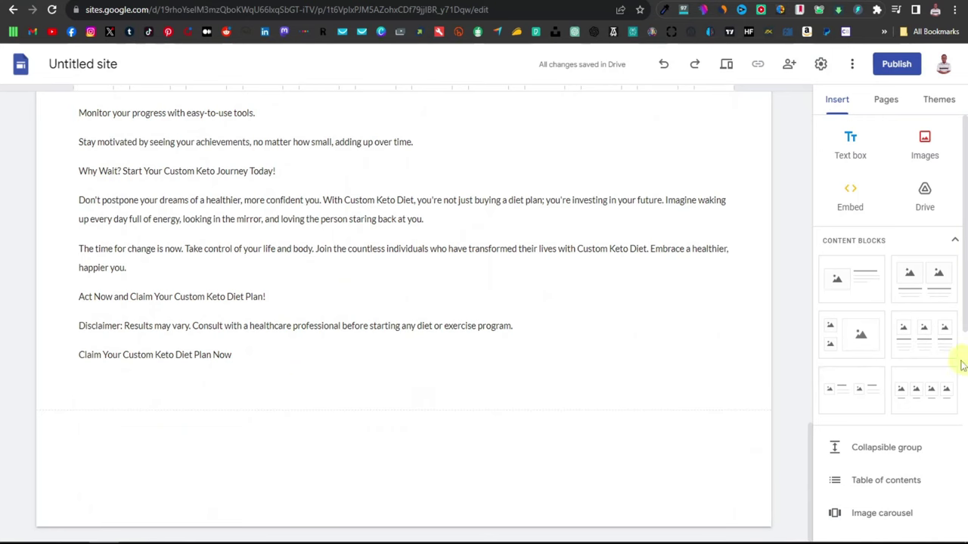
{"action": "scroll", "coordinate": [852, 408], "scroll_direction": "down", "scroll_amount": 1}
{"action": "scroll", "coordinate": [862, 408], "scroll_direction": "down", "scroll_amount": 4}
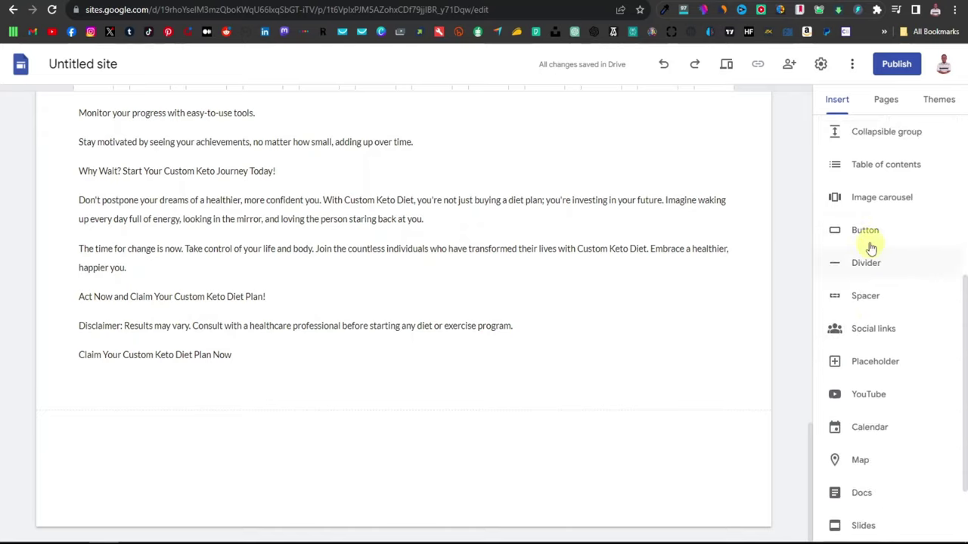
Step: Add a new button named 'Get Access Now'
{"action": "left_click", "coordinate": [866, 231]}
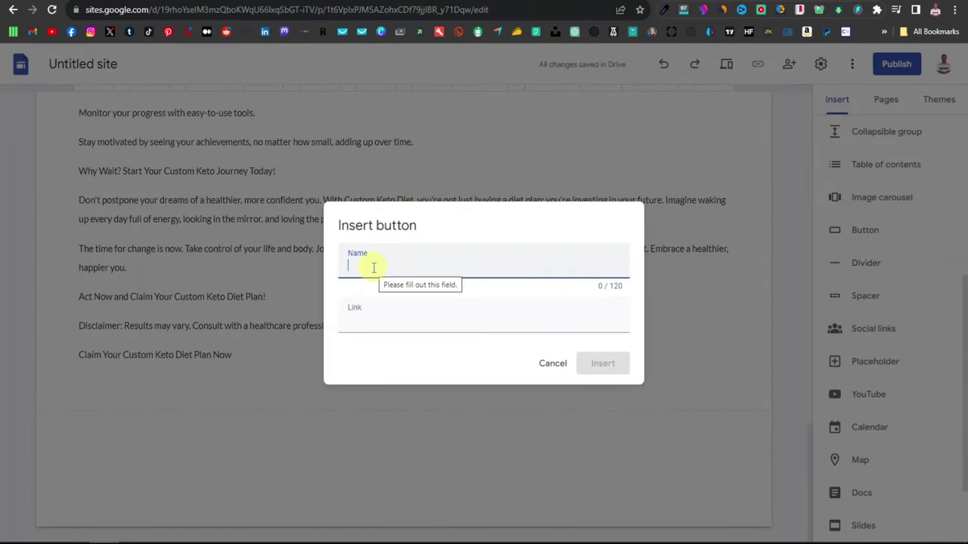
{"action": "type", "text": "Get Access N"}
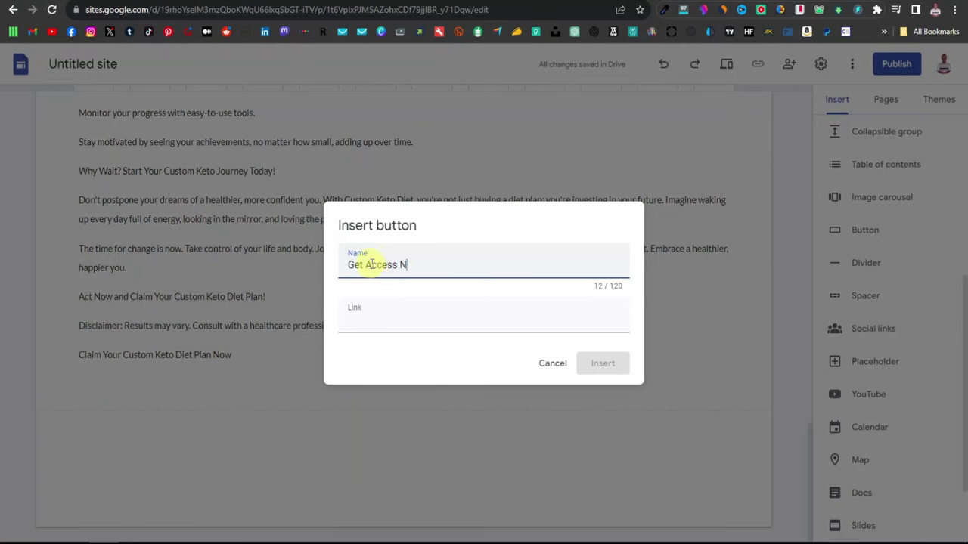
{"action": "left_click", "coordinate": [377, 324]}
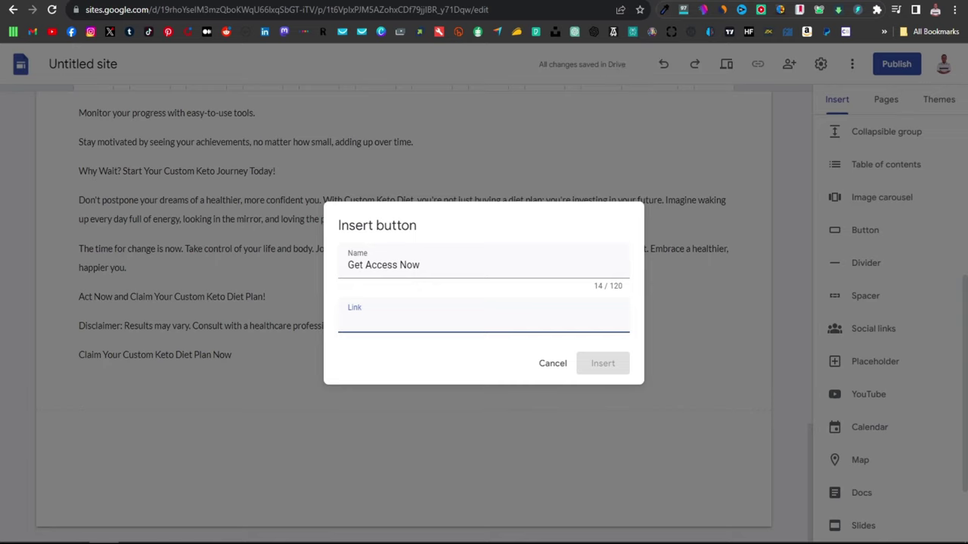
Step: Copy the affiliate promolink from the Digistore24 tab for the button's link
{"action": "key", "text": "ctrl+Tab"}
{"action": "right_click", "coordinate": [751, 320]}
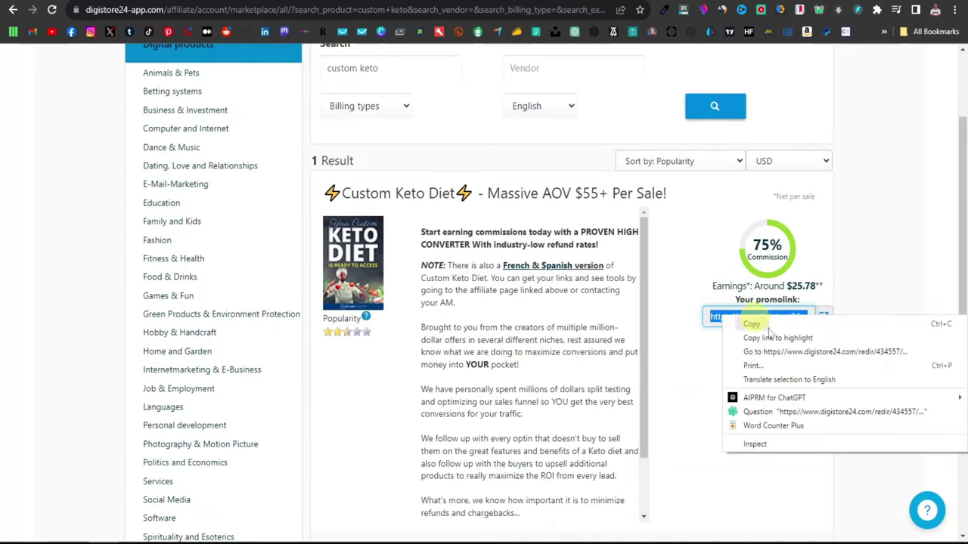
{"action": "left_click", "coordinate": [756, 325]}
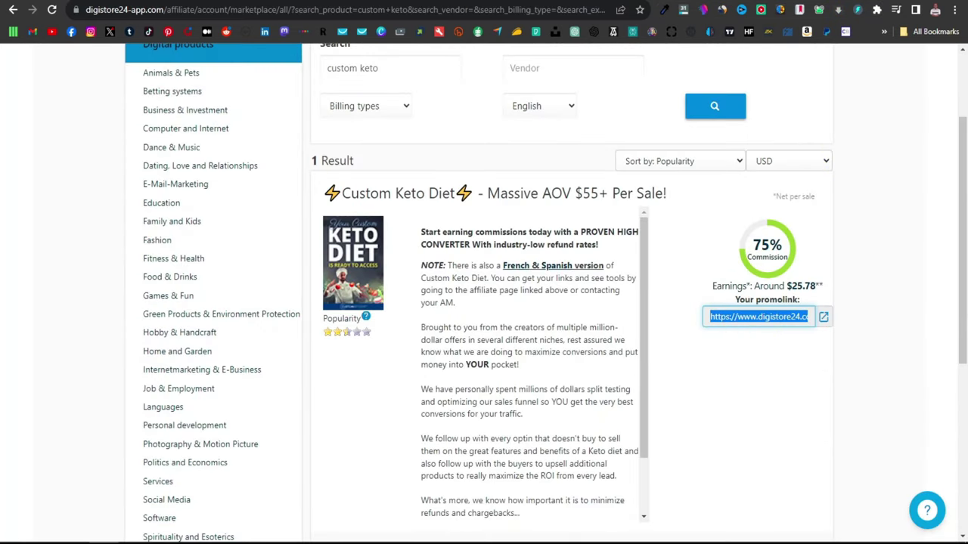
{"action": "key", "text": "ctrl+shift+Tab"}
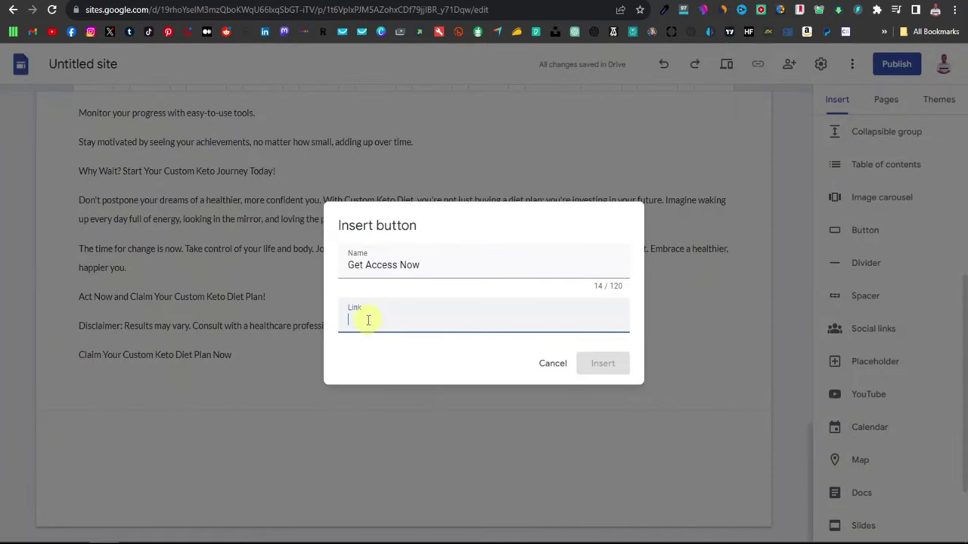
Step: Link the Get Access Now button to the Digistore24 promolink, insert it and widen it
{"action": "right_click", "coordinate": [370, 323]}
{"action": "left_click", "coordinate": [401, 407]}
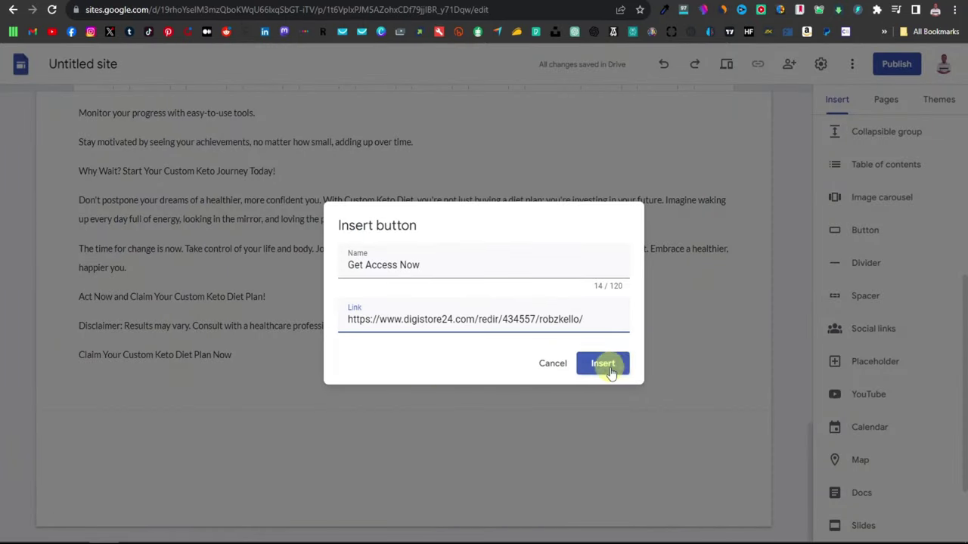
{"action": "left_click", "coordinate": [604, 365]}
{"action": "left_click_drag", "start_coordinate": [170, 381], "coordinate": [732, 387]}
{"action": "left_click", "coordinate": [469, 422]}
Step: Scroll through the page to review the title, video, sales copy and button
{"action": "scroll", "coordinate": [477, 431], "scroll_direction": "up", "scroll_amount": 15}
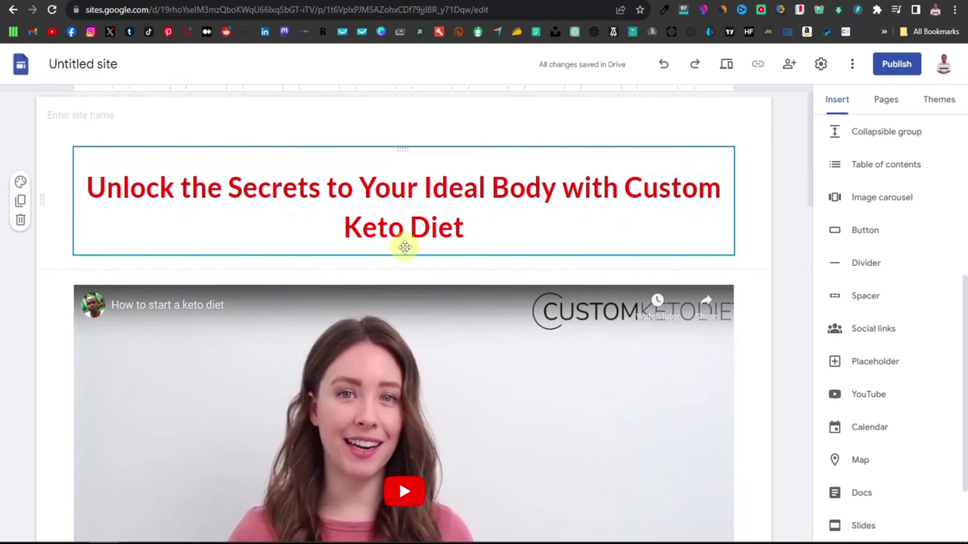
{"action": "scroll", "coordinate": [463, 330], "scroll_direction": "down", "scroll_amount": 3}
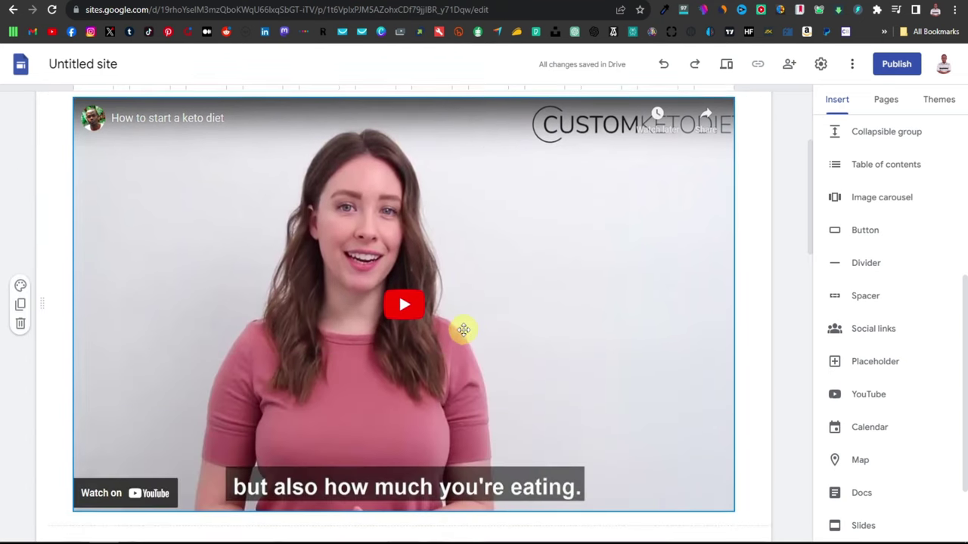
{"action": "scroll", "coordinate": [464, 329], "scroll_direction": "up", "scroll_amount": 3}
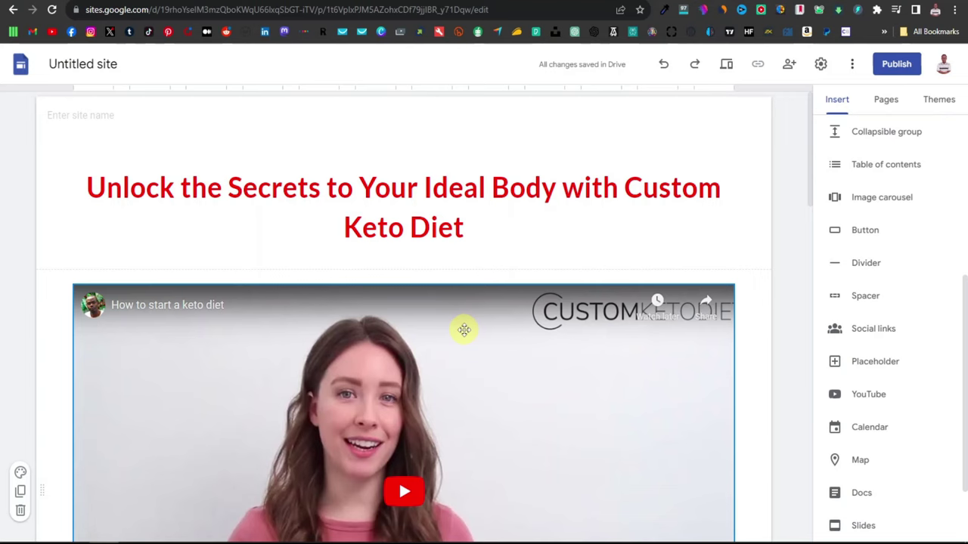
{"action": "scroll", "coordinate": [464, 330], "scroll_direction": "down", "scroll_amount": 2}
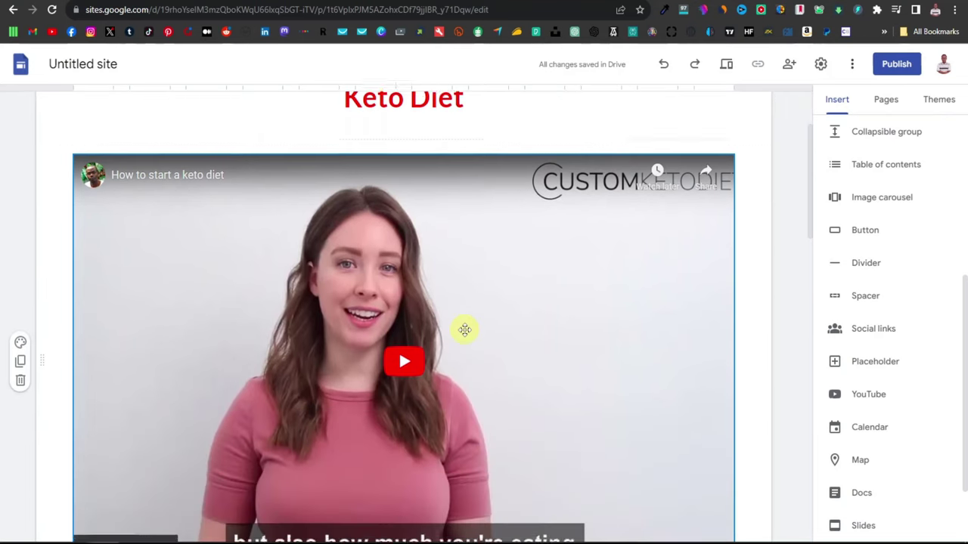
{"action": "scroll", "coordinate": [465, 330], "scroll_direction": "down", "scroll_amount": 2}
{"action": "scroll", "coordinate": [465, 332], "scroll_direction": "down", "scroll_amount": 5}
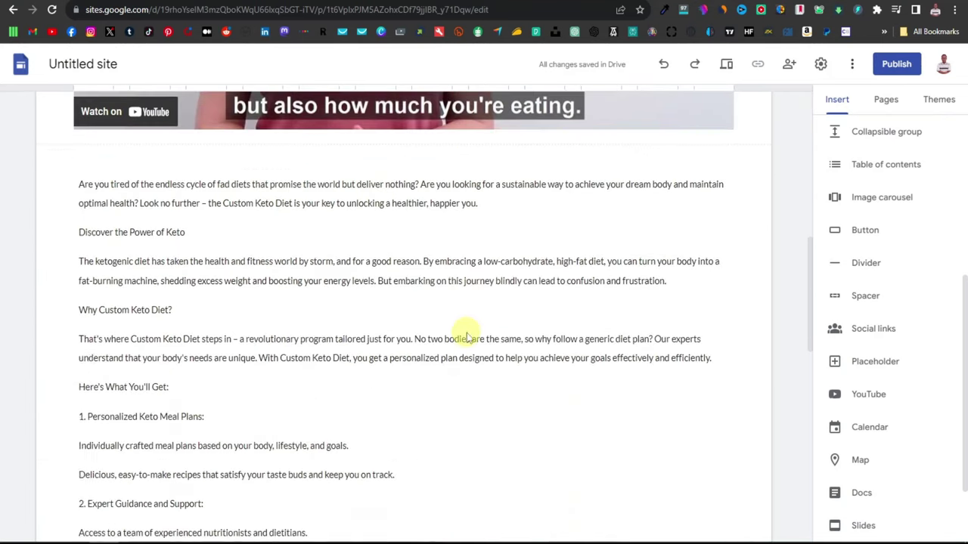
{"action": "scroll", "coordinate": [469, 334], "scroll_direction": "down", "scroll_amount": 2}
{"action": "scroll", "coordinate": [472, 335], "scroll_direction": "down", "scroll_amount": 1}
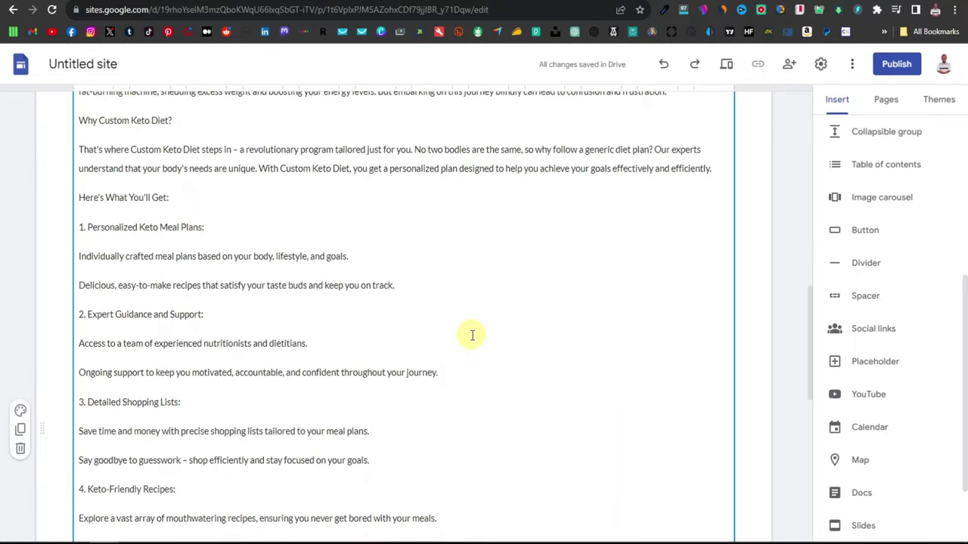
{"action": "scroll", "coordinate": [472, 335], "scroll_direction": "down", "scroll_amount": 1}
{"action": "scroll", "coordinate": [472, 335], "scroll_direction": "up", "scroll_amount": 12}
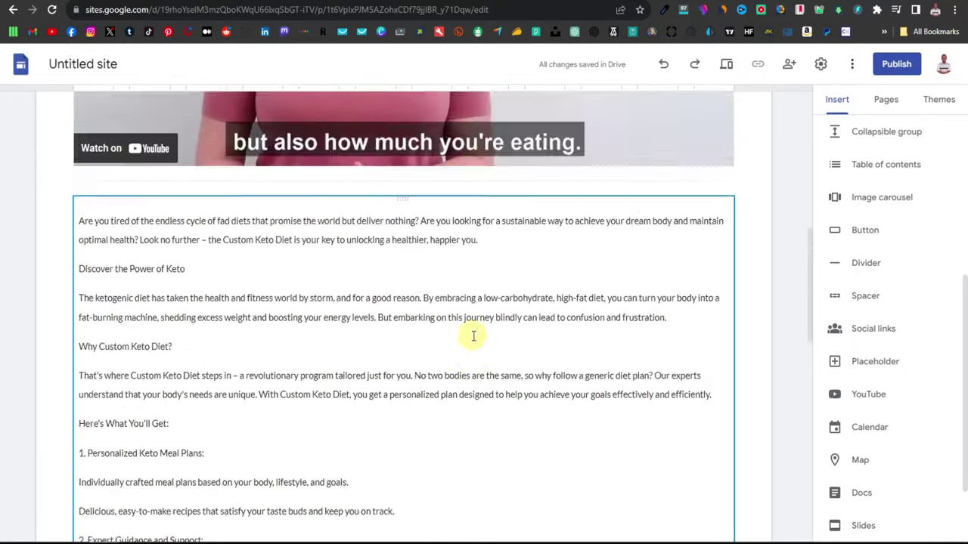
{"action": "scroll", "coordinate": [472, 335], "scroll_direction": "down", "scroll_amount": 1}
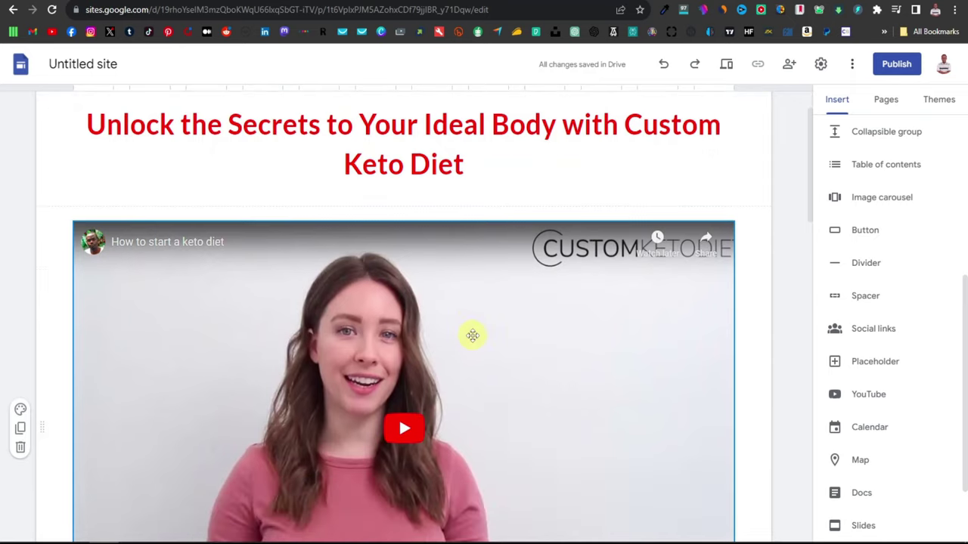